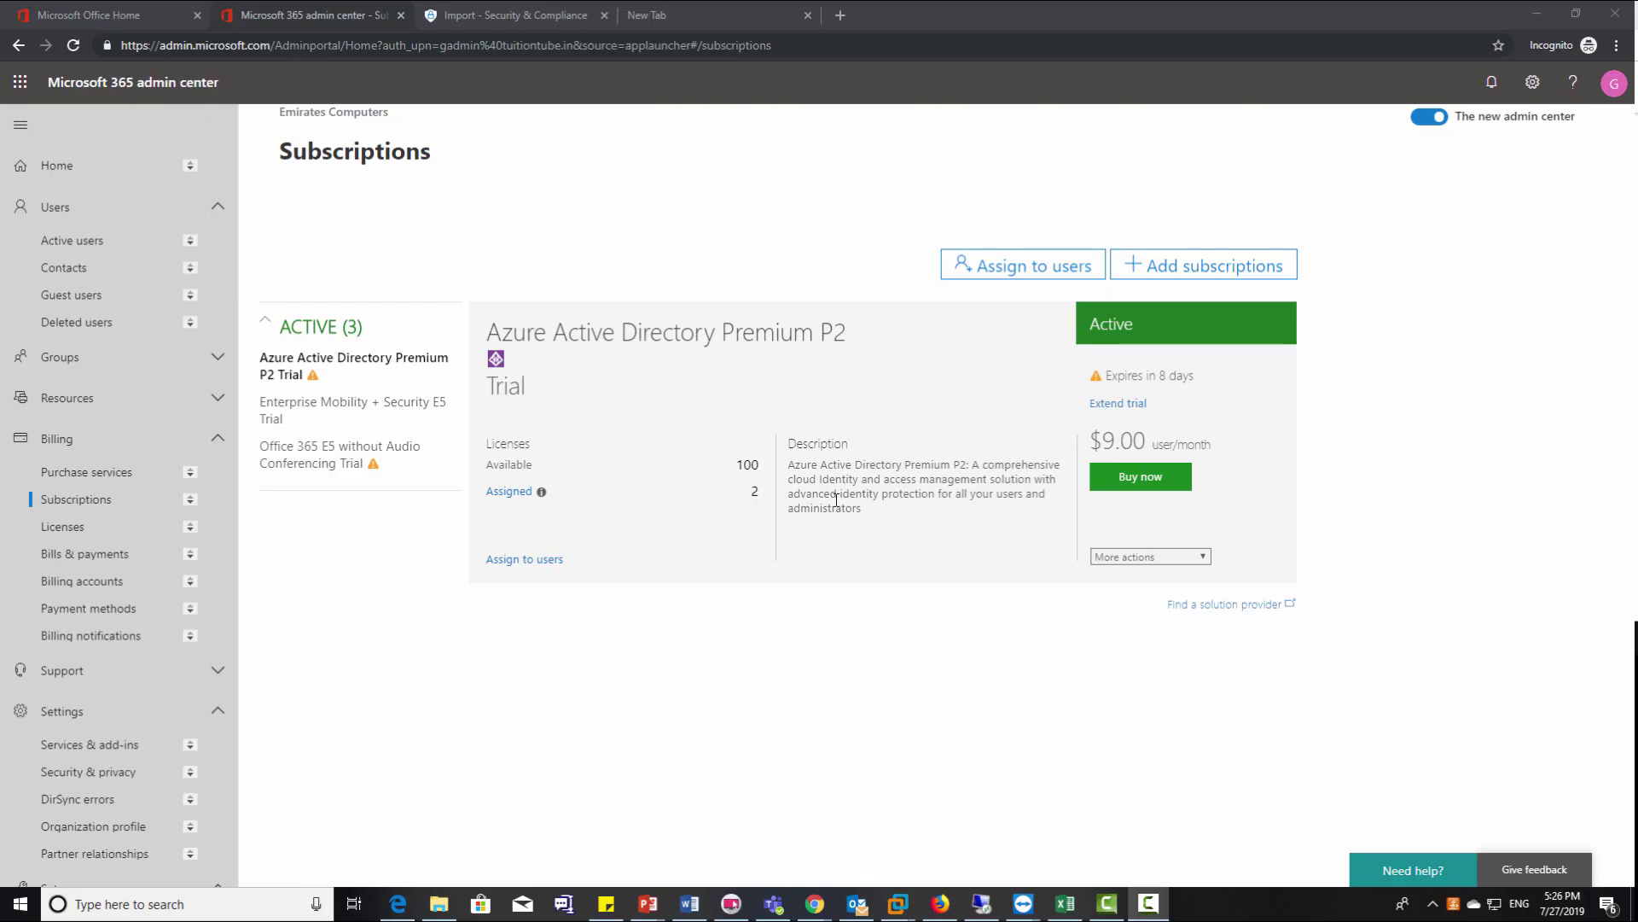
Open the PST import page from the Data migration setup and highlight the notice about the role needed to create import jobs.
{"action": "mouse_move", "coordinate": [373, 469]}
{"action": "left_click", "coordinate": [313, 382]}
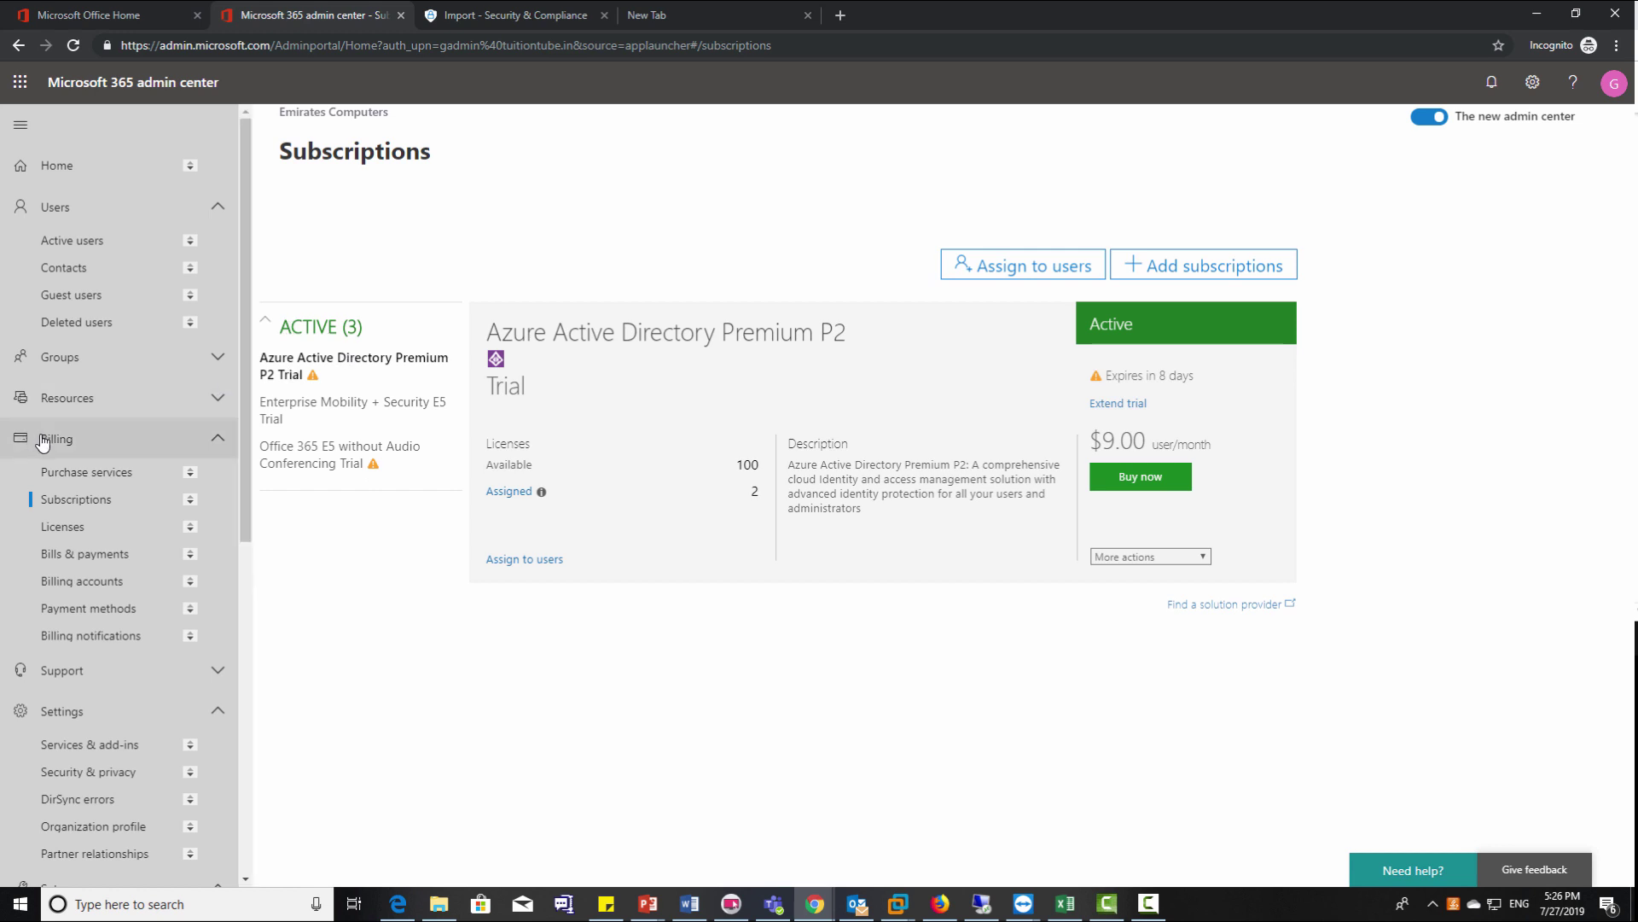
{"action": "scroll", "coordinate": [94, 683], "scroll_direction": "down", "scroll_amount": 1}
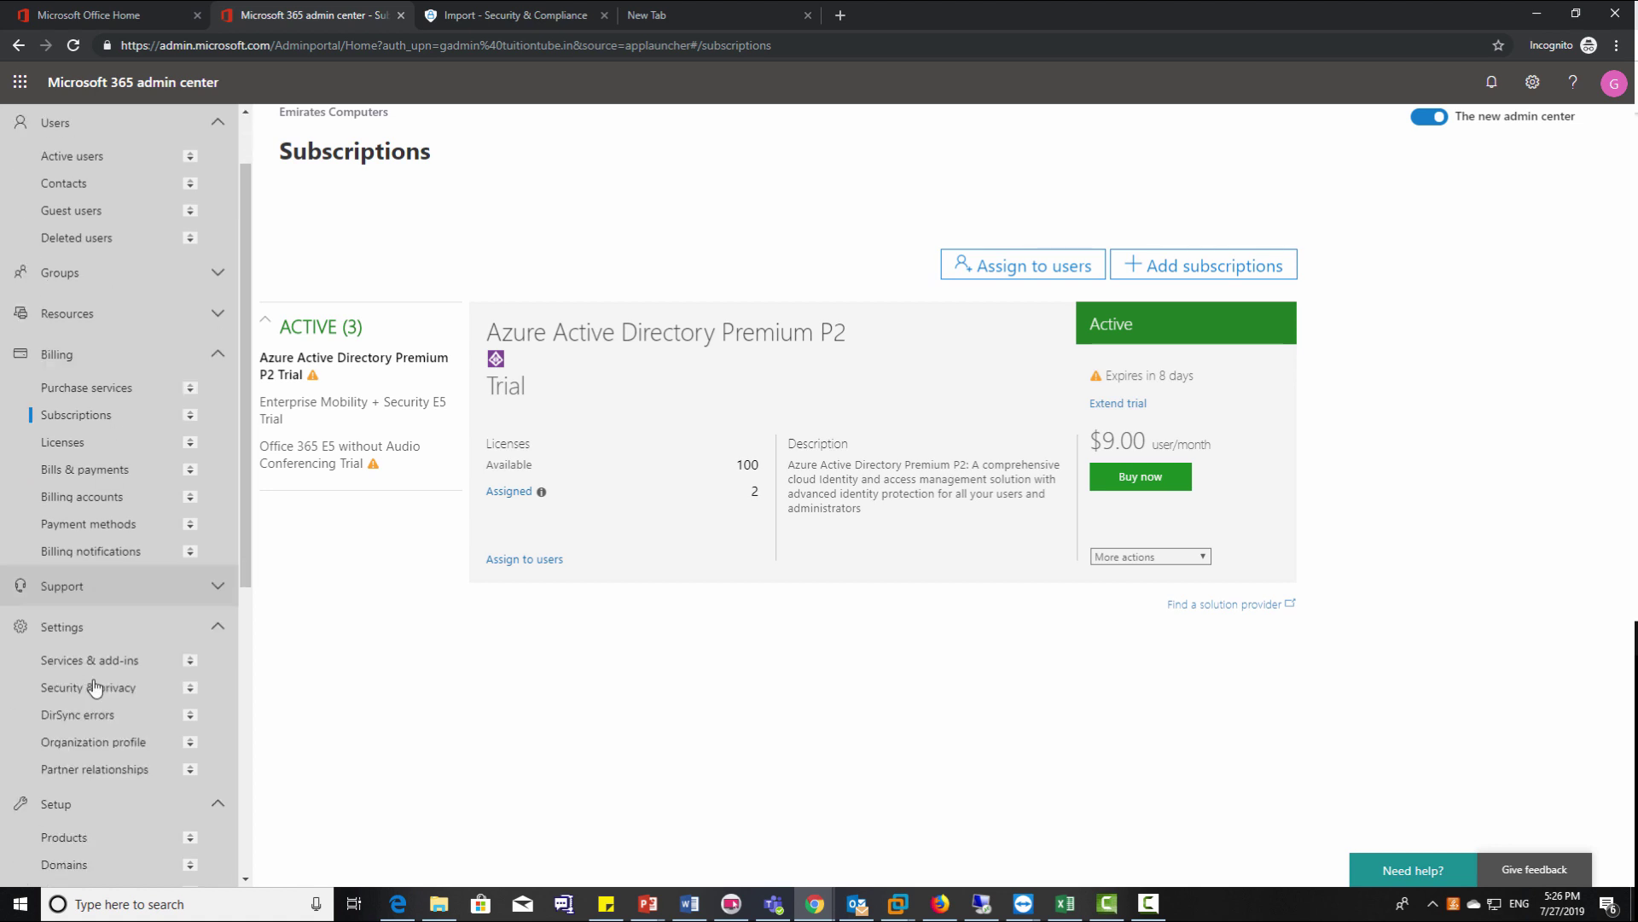
{"action": "scroll", "coordinate": [89, 814], "scroll_direction": "down", "scroll_amount": 2}
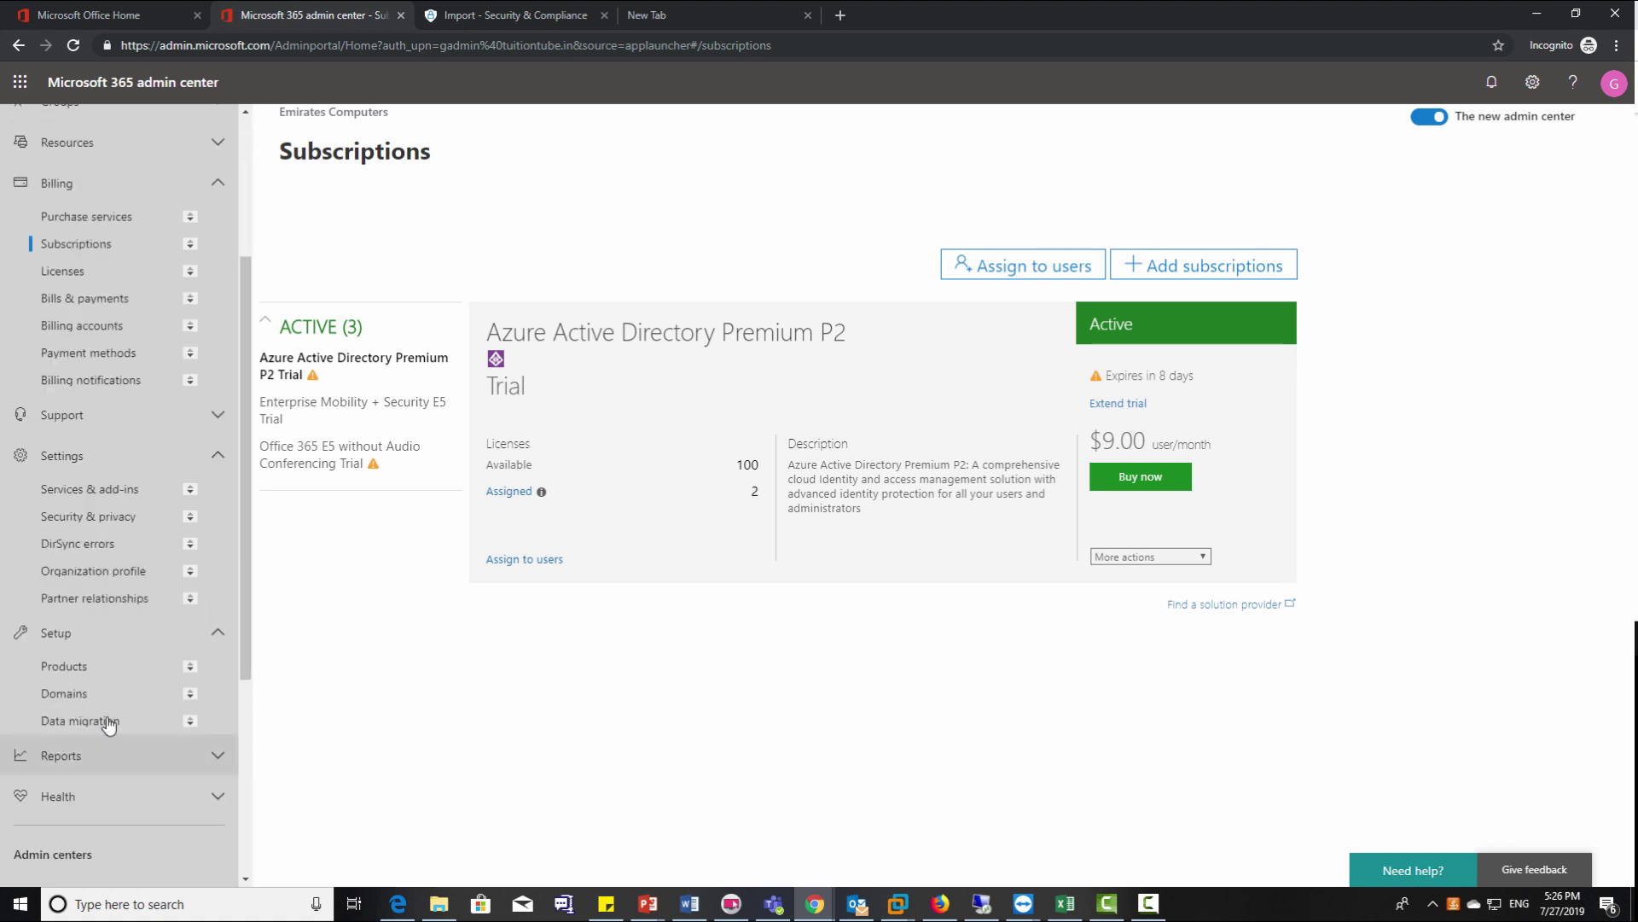
{"action": "left_click", "coordinate": [149, 723]}
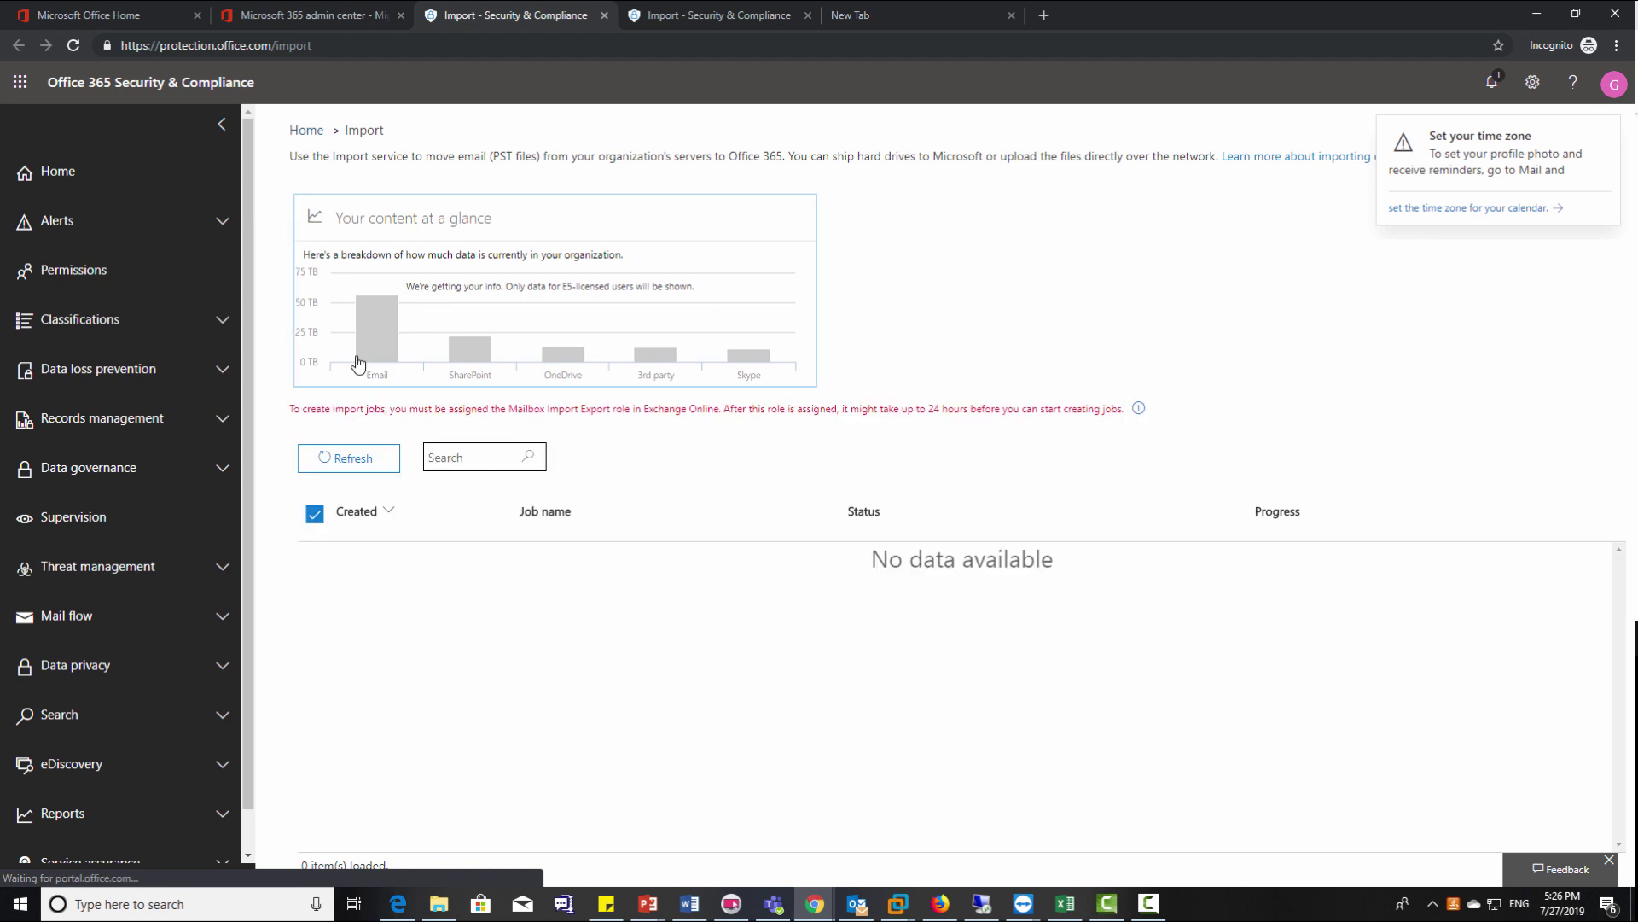
{"action": "left_click_drag", "start_coordinate": [291, 409], "coordinate": [1035, 436]}
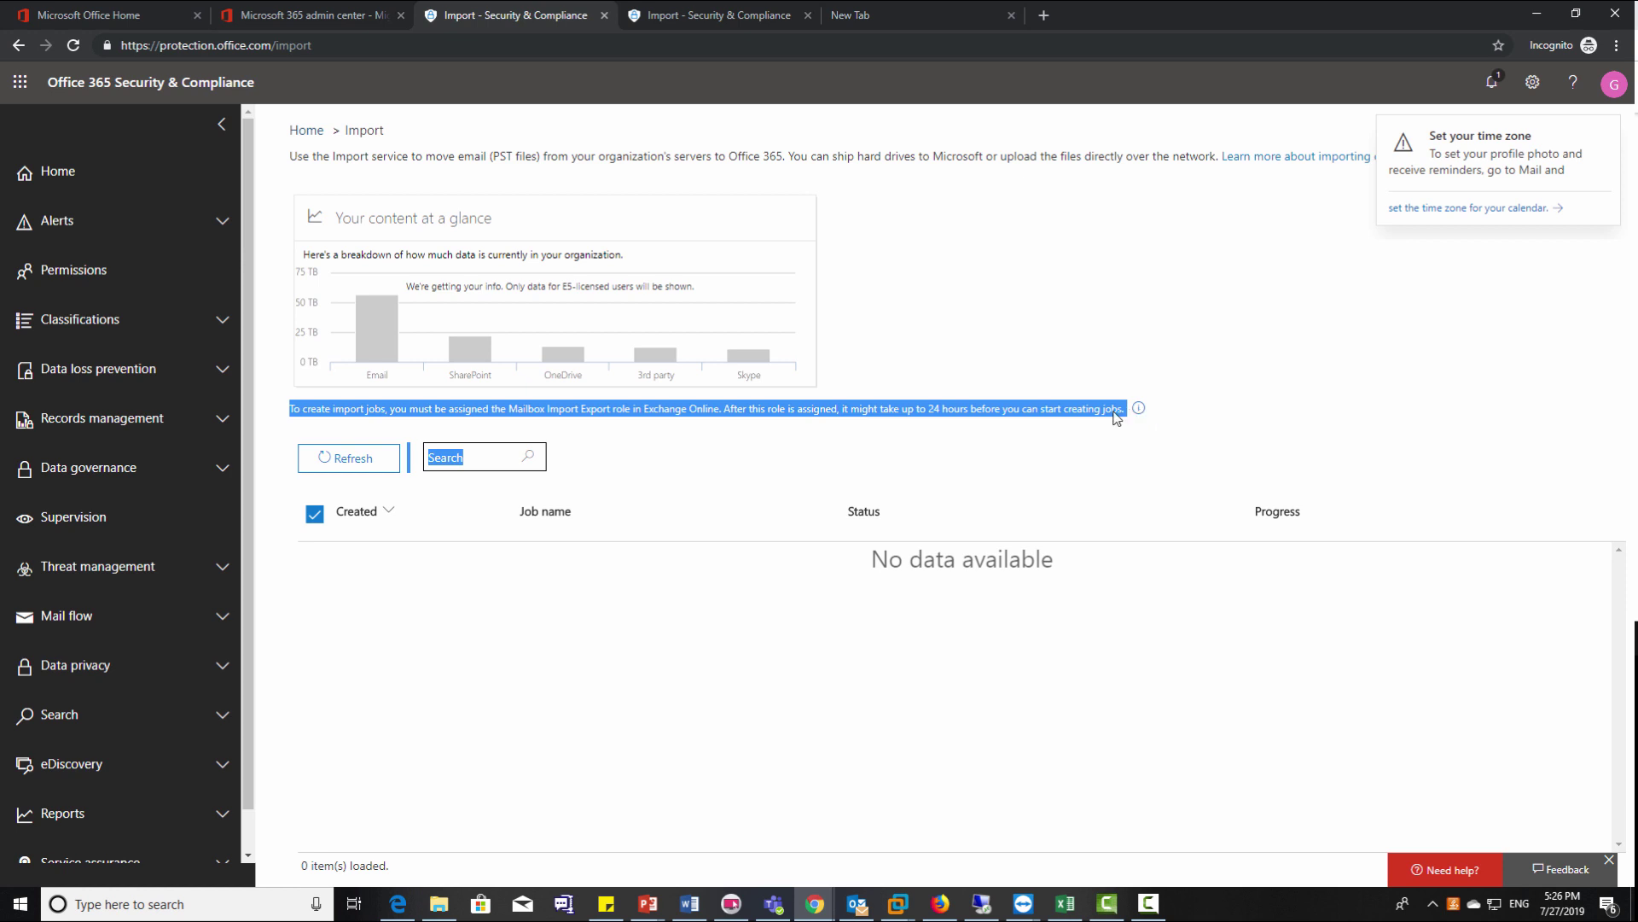
Return to the Microsoft 365 admin center and open the admin roles permissions in the Exchange admin center.
{"action": "left_click", "coordinate": [315, 15]}
{"action": "scroll", "coordinate": [119, 819], "scroll_direction": "down", "scroll_amount": 4}
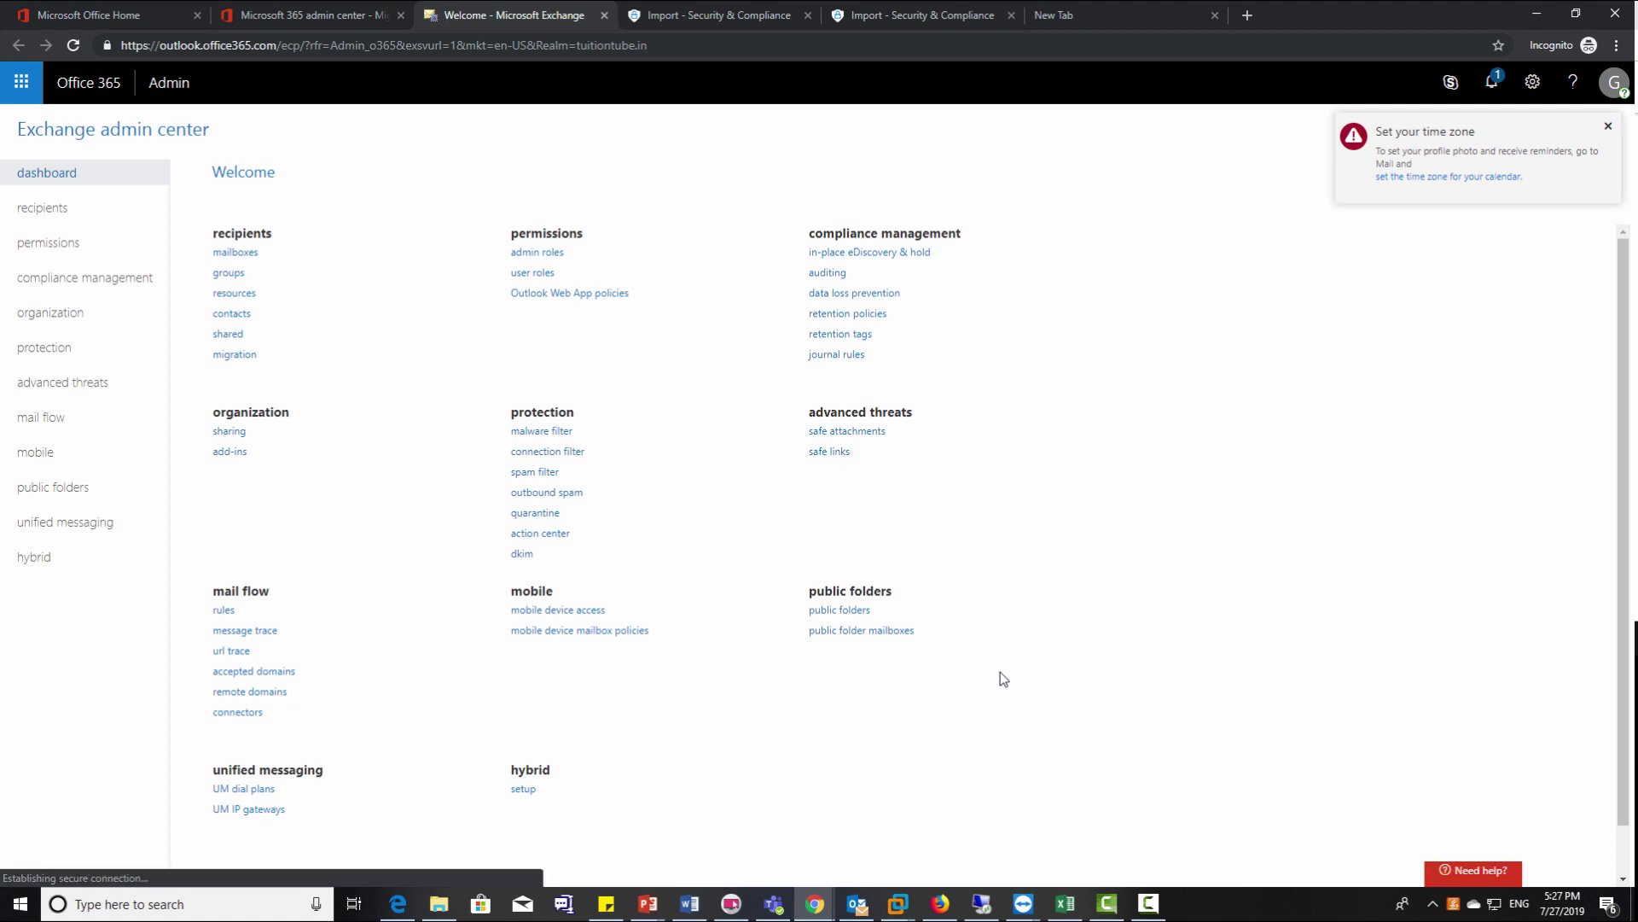
{"action": "left_click", "coordinate": [86, 253]}
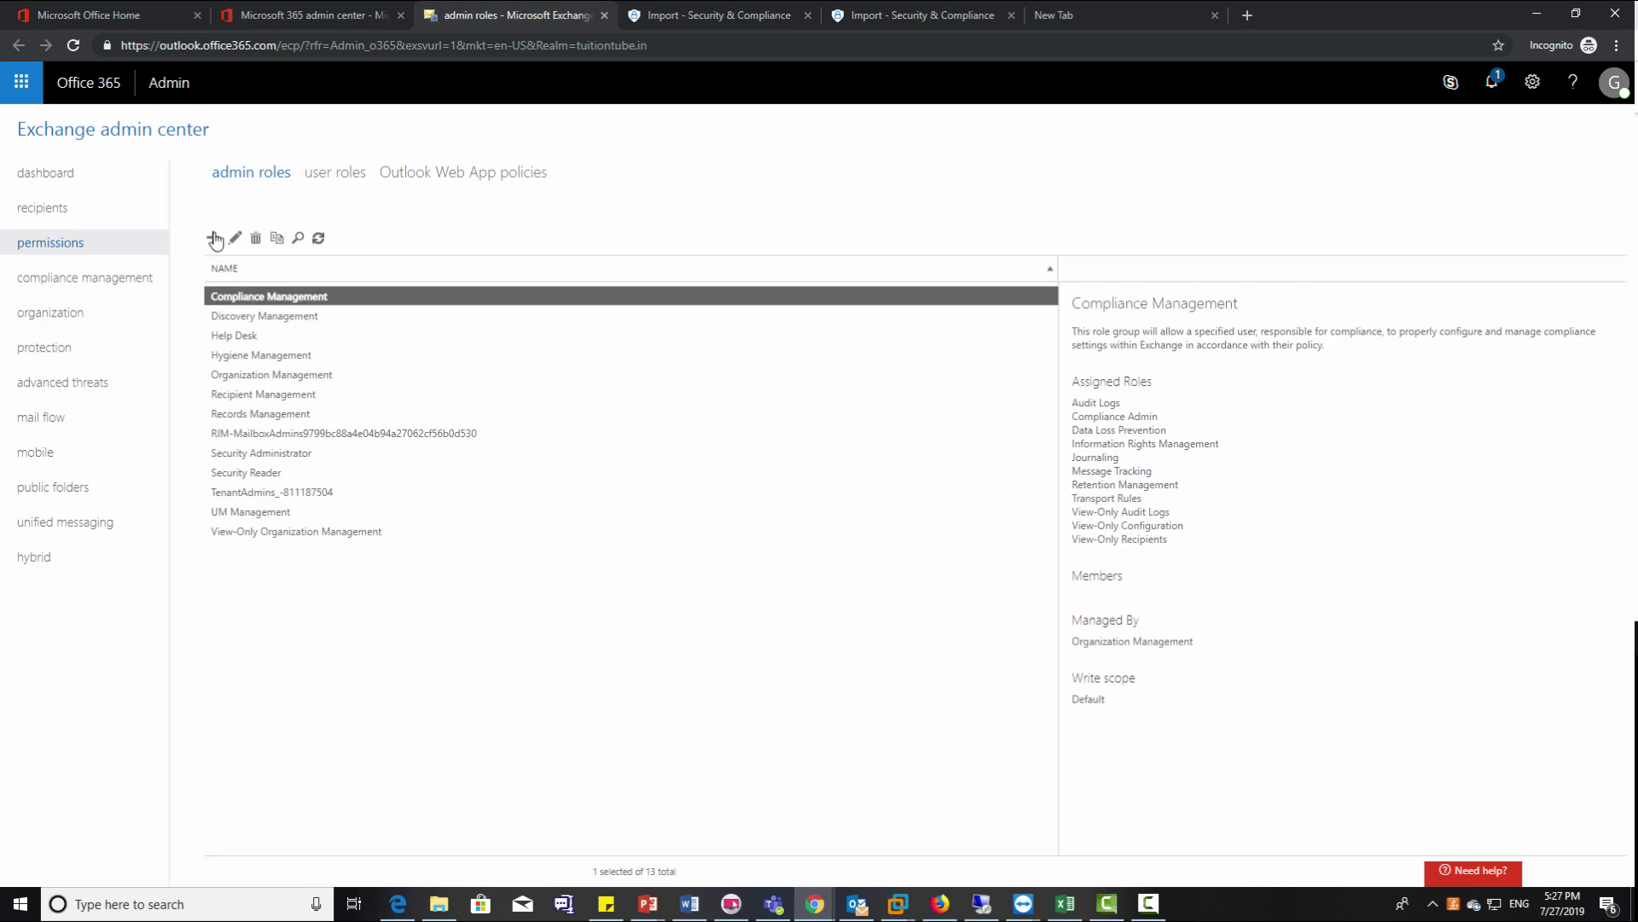
Start a new admin role group and name it "Import export".
{"action": "left_click", "coordinate": [213, 238]}
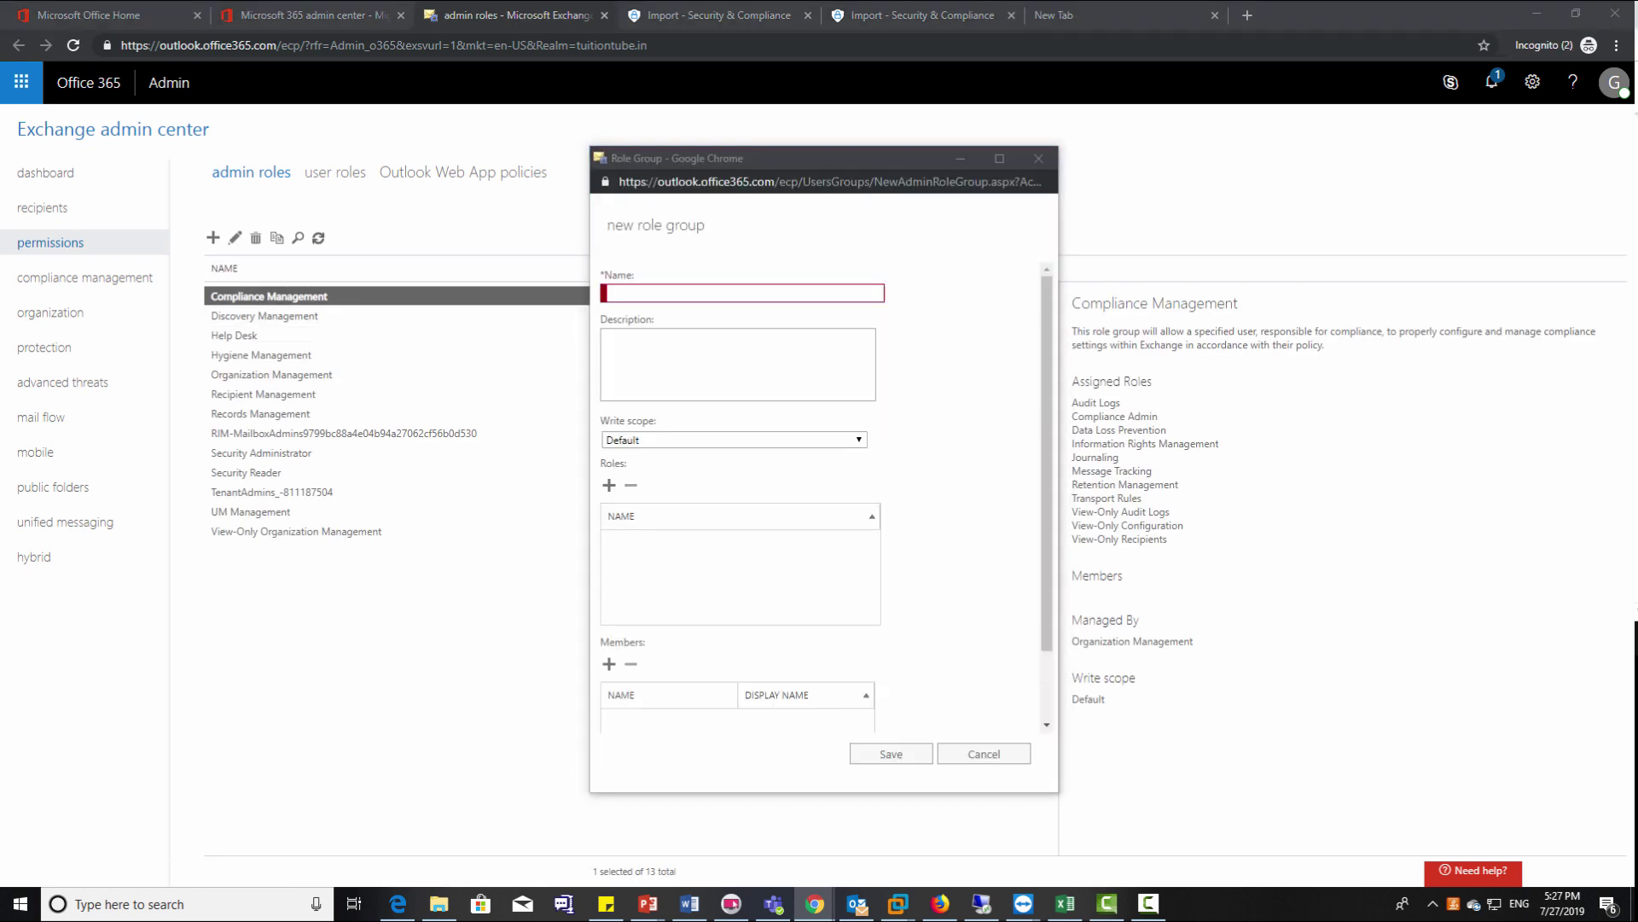
{"action": "left_click", "coordinate": [706, 302]}
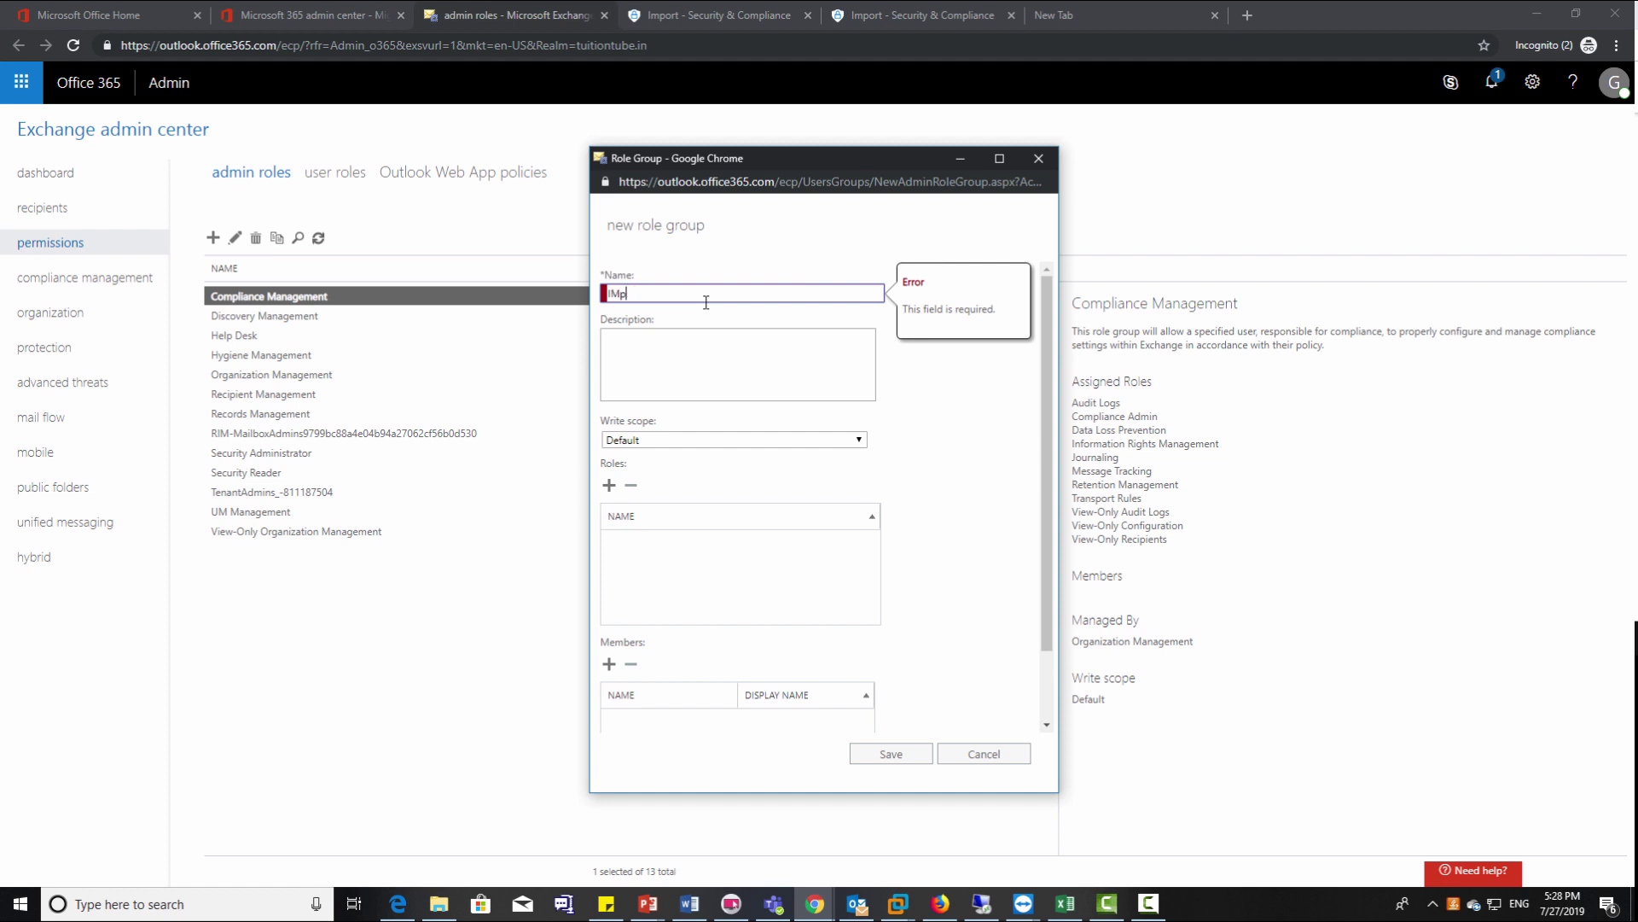
{"action": "type", "text": "Import export"}
Add the Mailbox Import Export role to the new role group.
{"action": "left_click", "coordinate": [609, 485]}
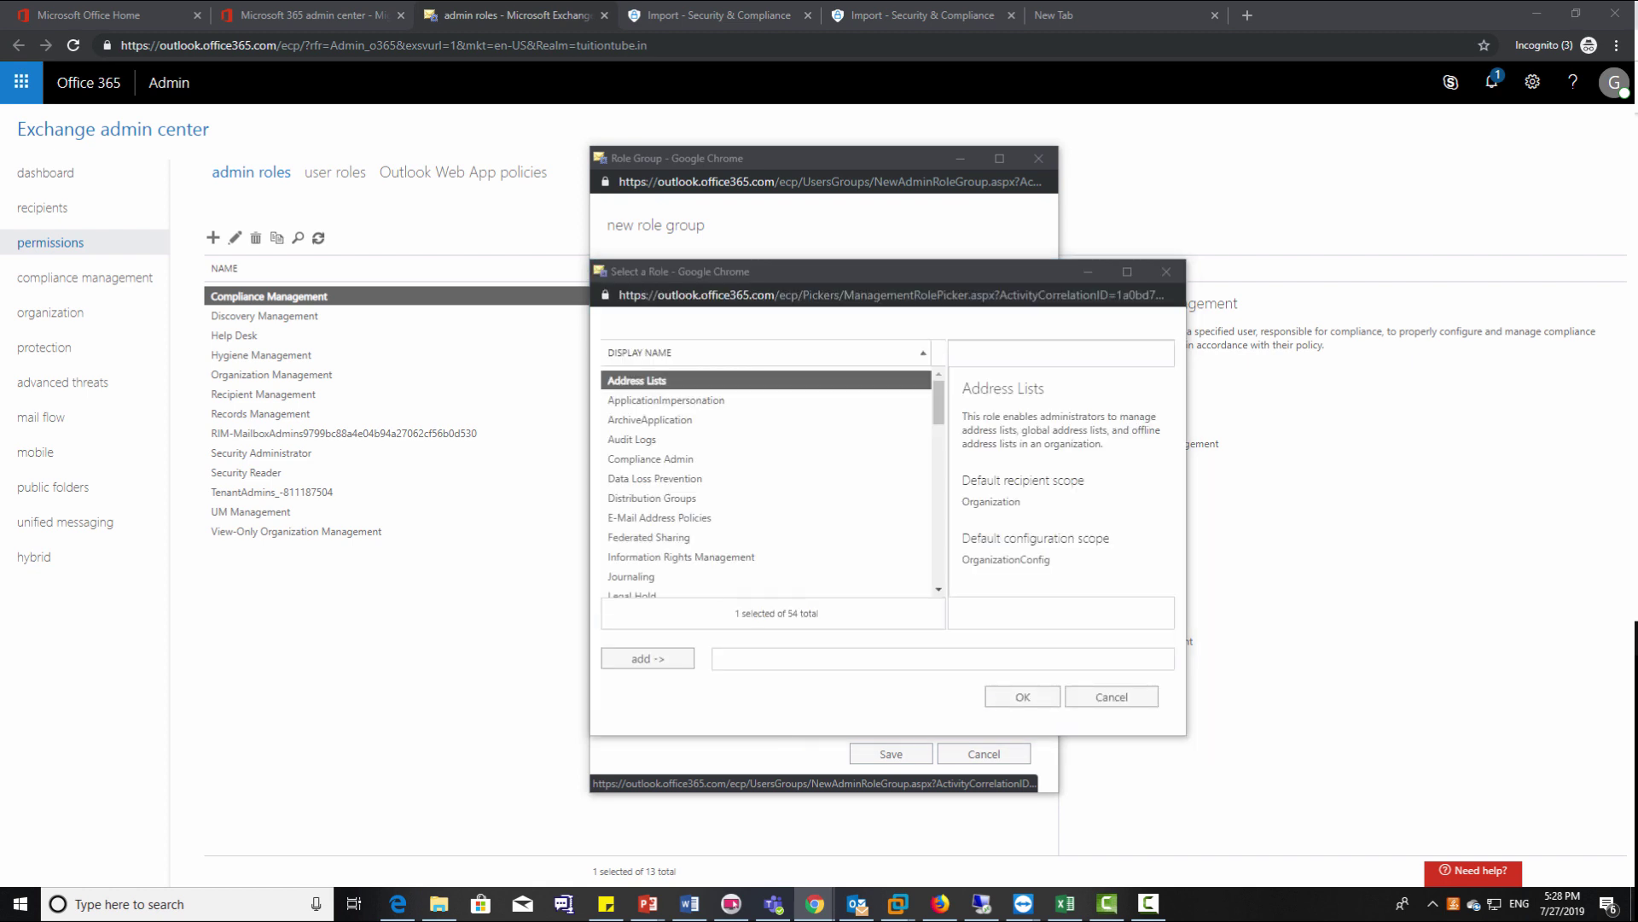
{"action": "left_click_drag", "start_coordinate": [940, 399], "coordinate": [940, 433]}
{"action": "left_click", "coordinate": [742, 445]}
{"action": "left_click", "coordinate": [1022, 696]}
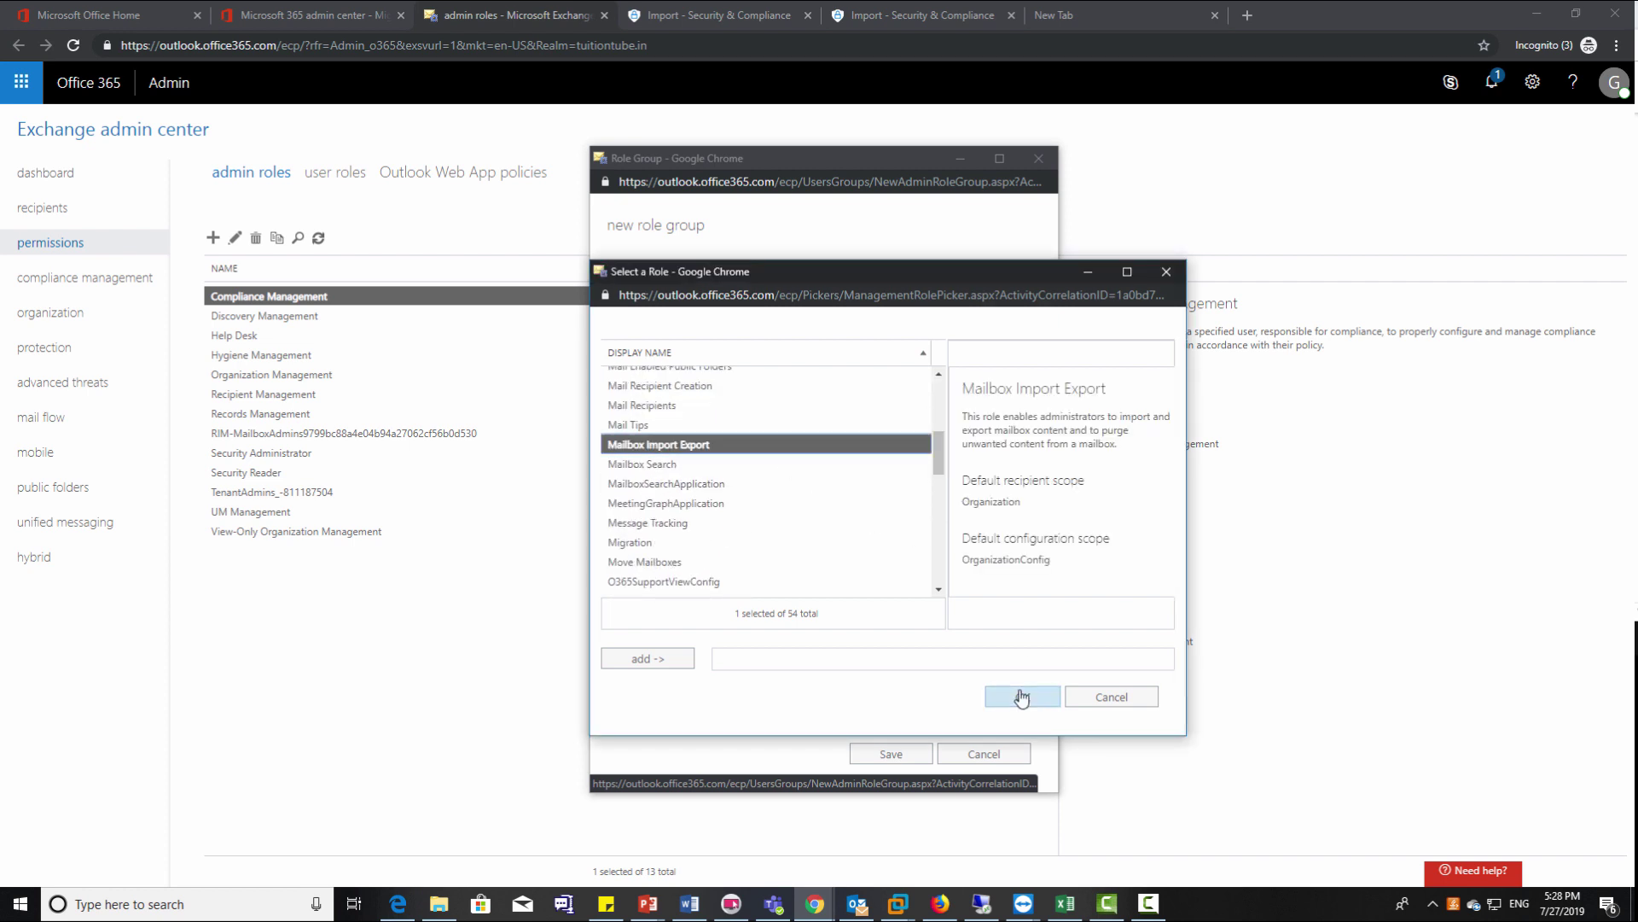
{"action": "left_click", "coordinate": [665, 659]}
{"action": "left_click", "coordinate": [1023, 696]}
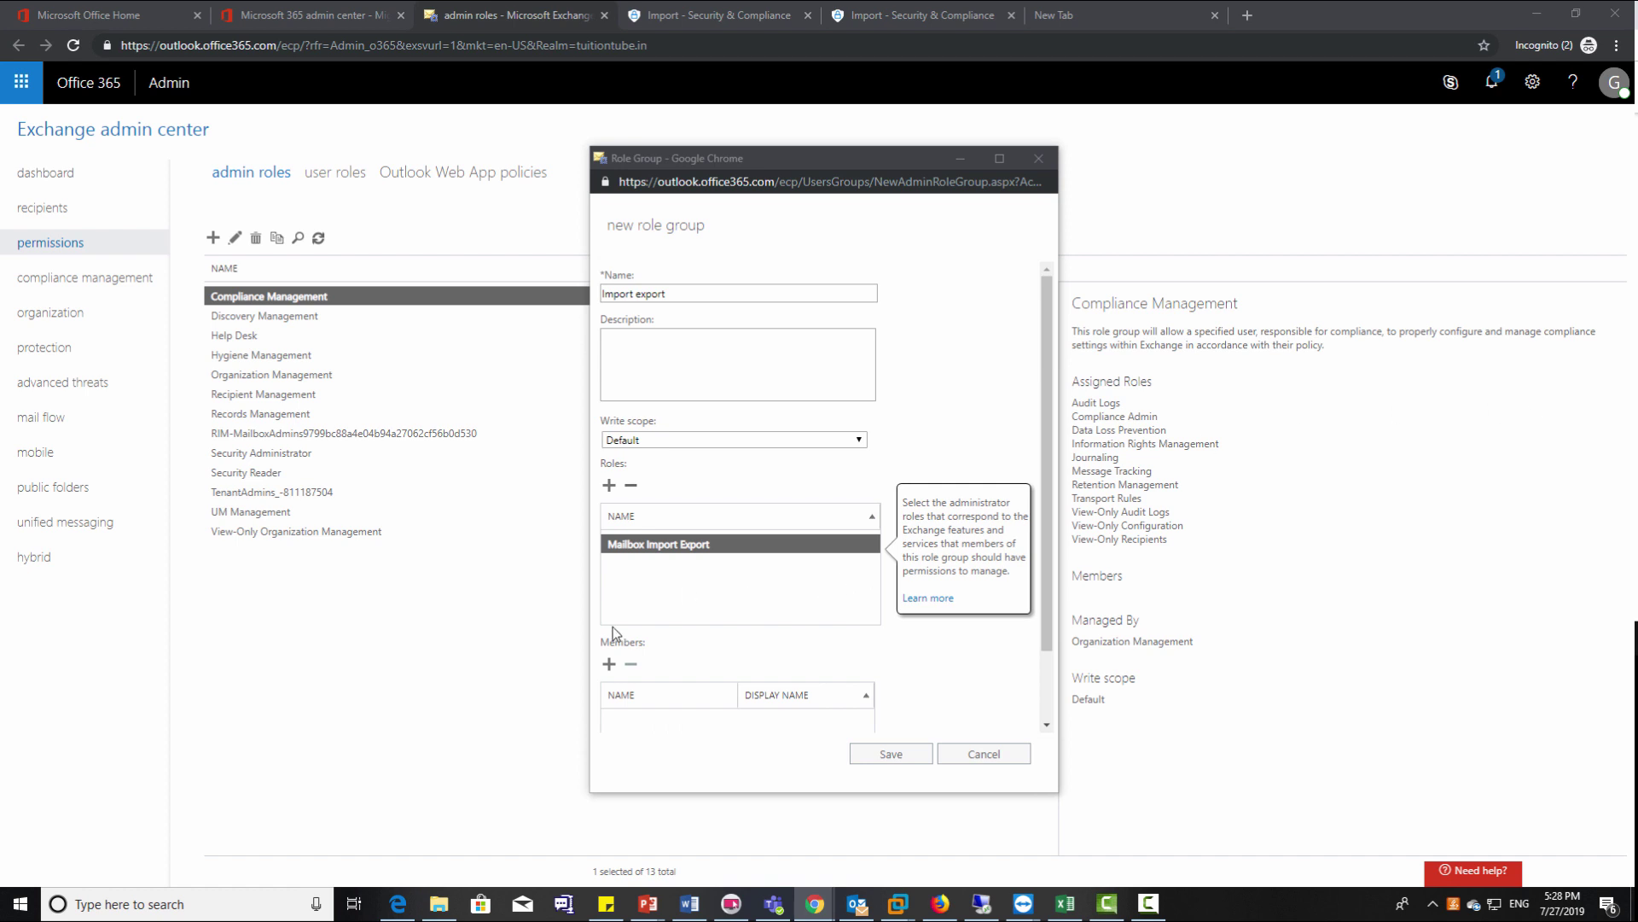
Add the gadmin account as a member of the role group and save the group.
{"action": "left_click", "coordinate": [608, 664]}
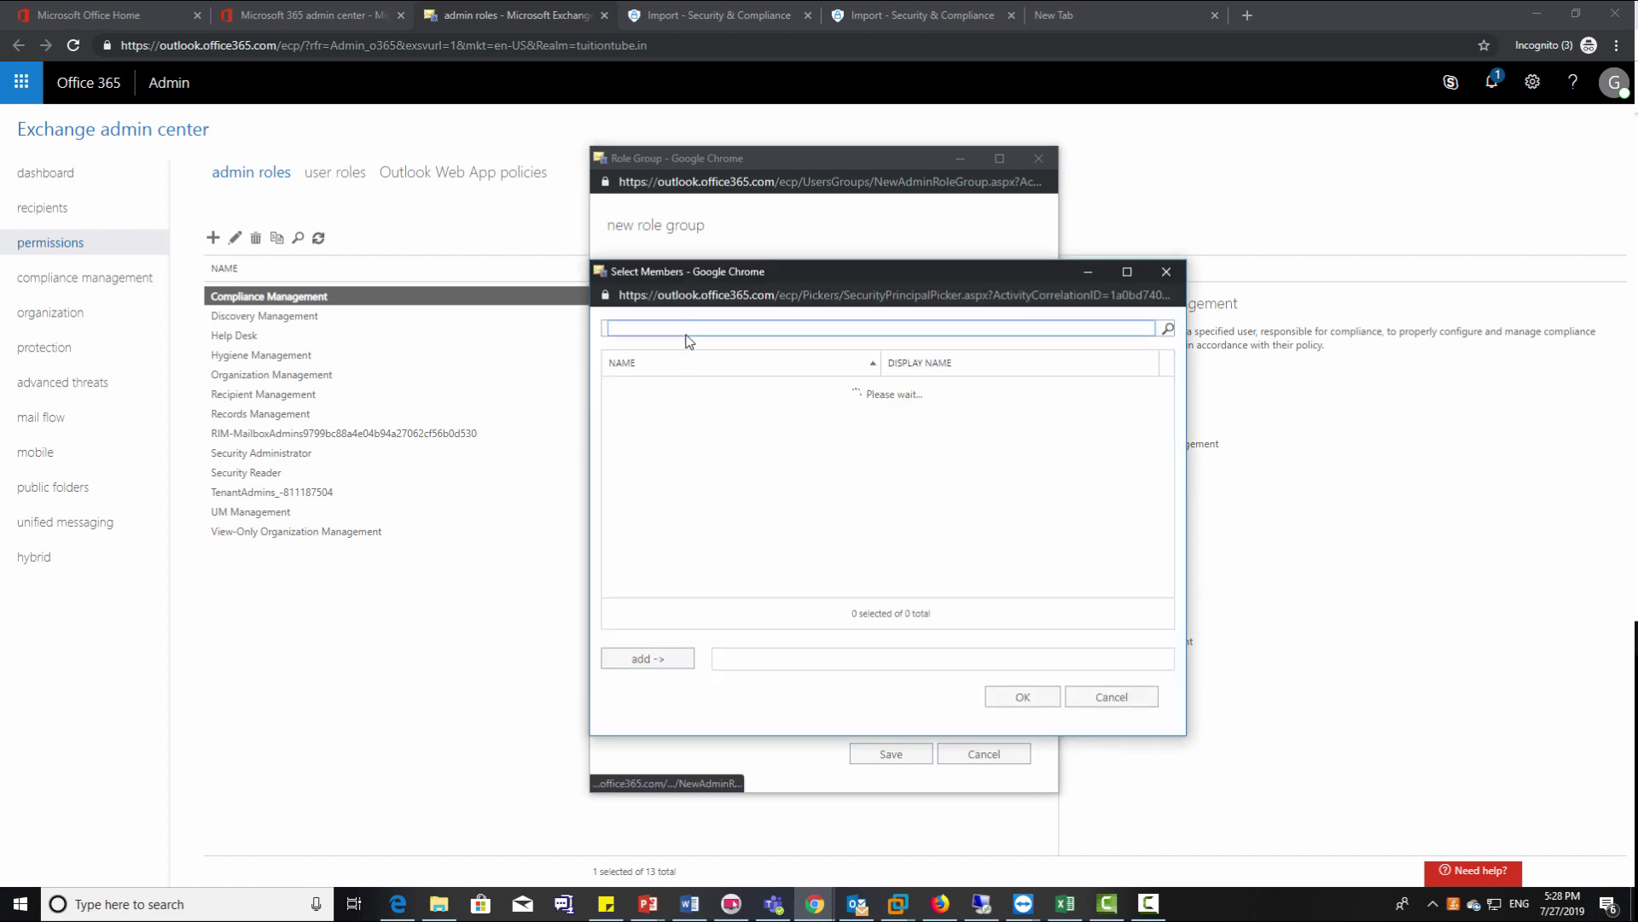
{"action": "left_click", "coordinate": [678, 451]}
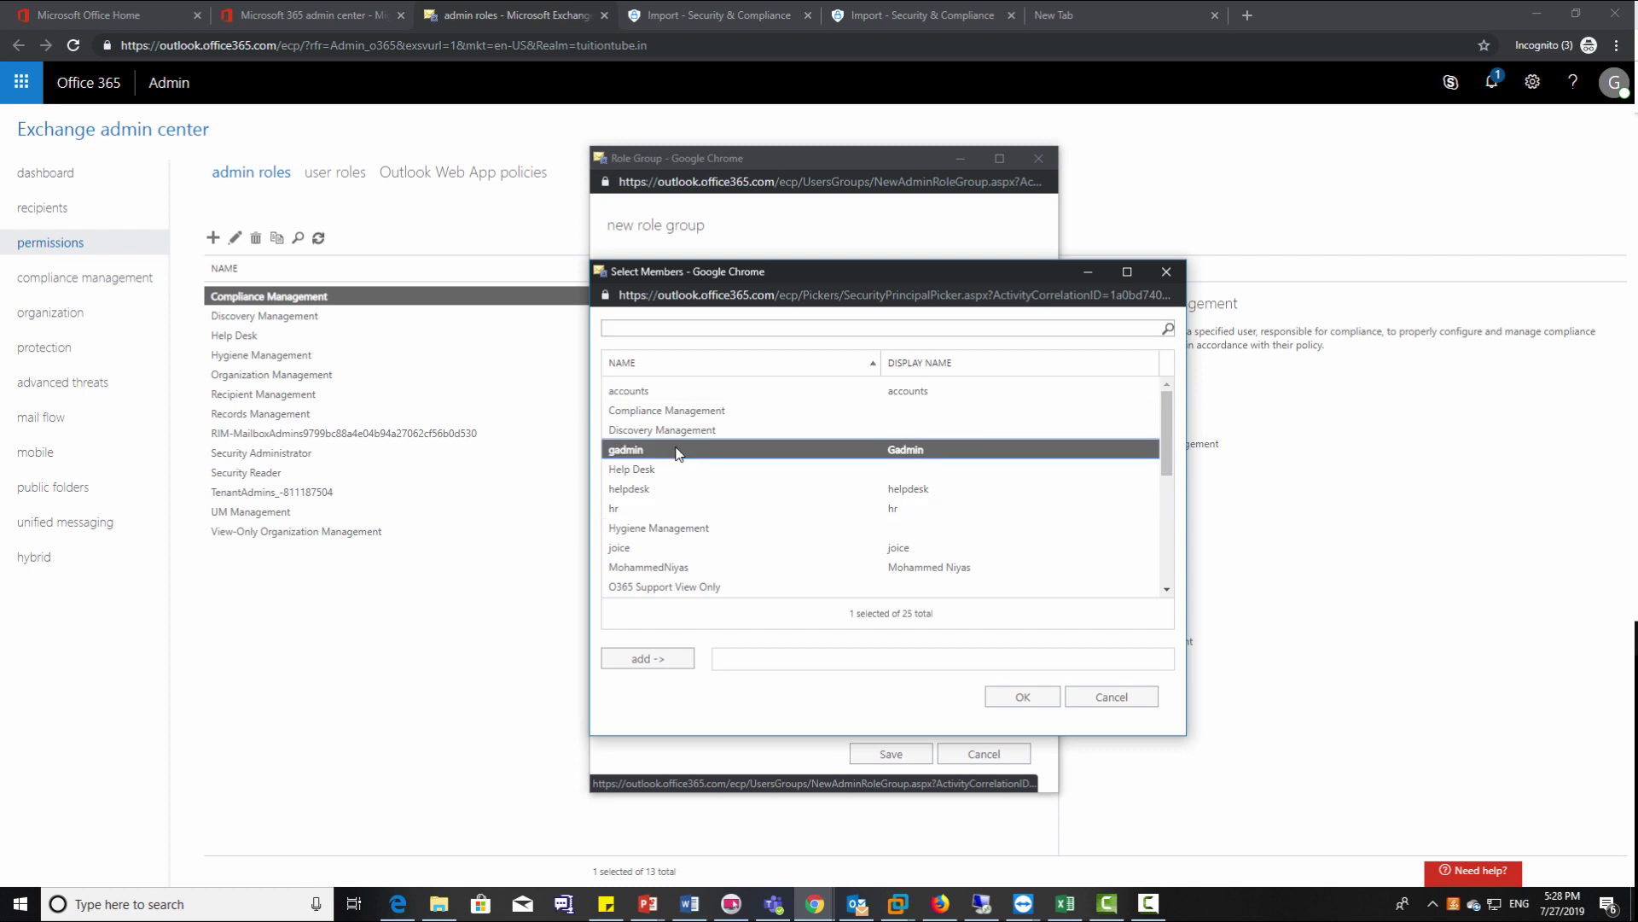
{"action": "left_click", "coordinate": [1022, 695]}
{"action": "left_click", "coordinate": [897, 746]}
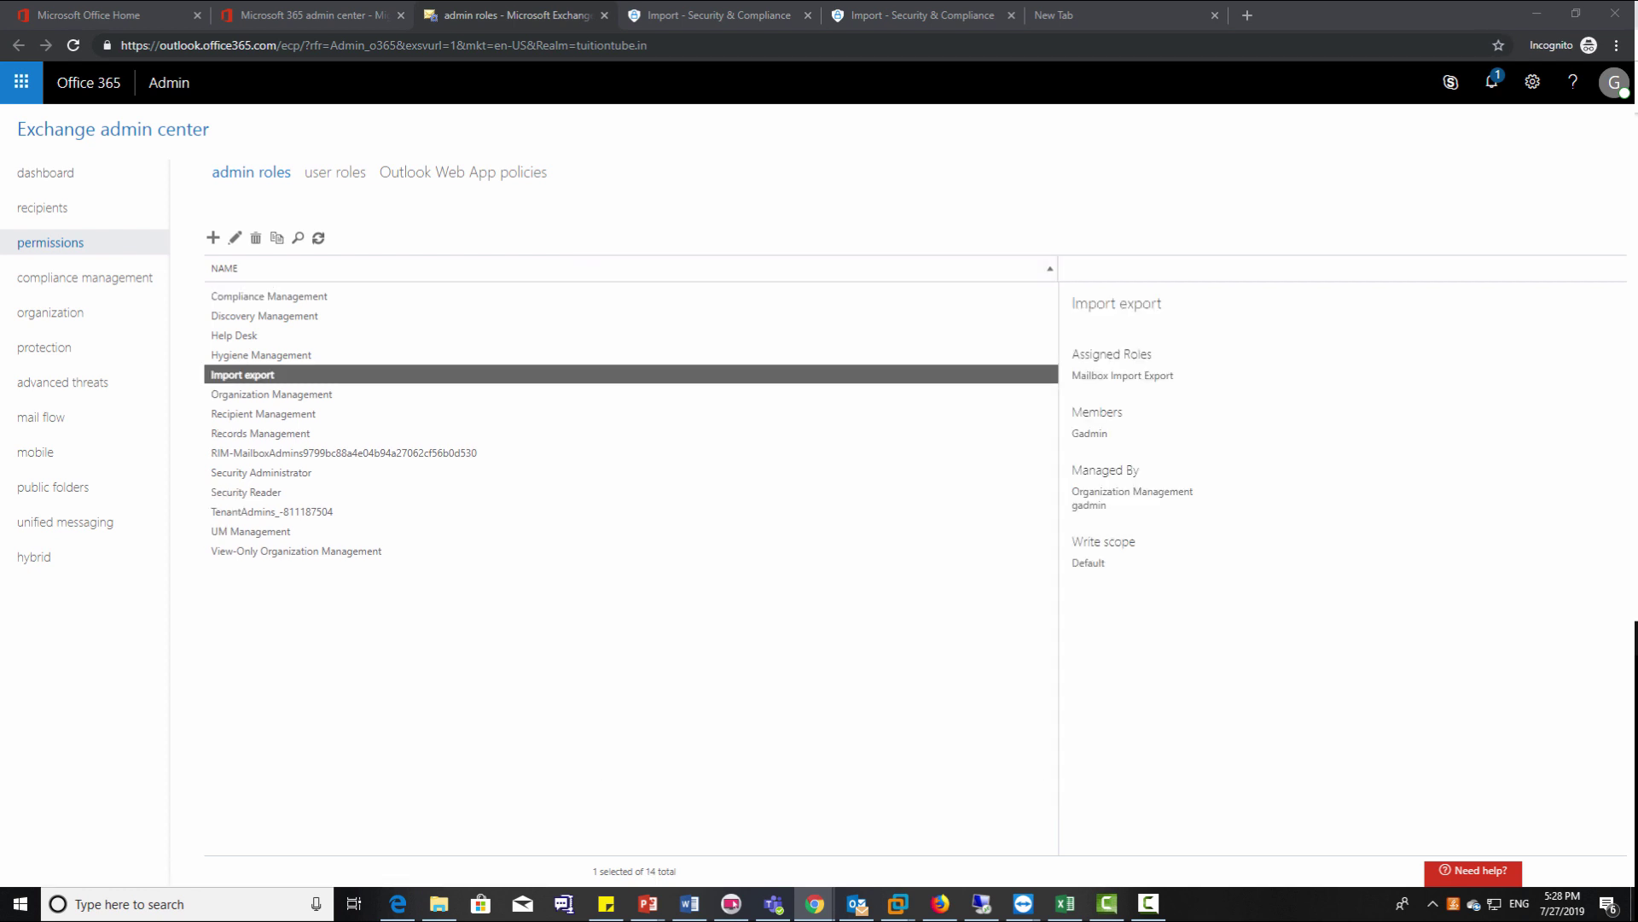
Check the assigned role, members and managers of the Import export role group.
{"action": "triple_click", "coordinate": [1173, 379]}
{"action": "double_click", "coordinate": [1075, 435]}
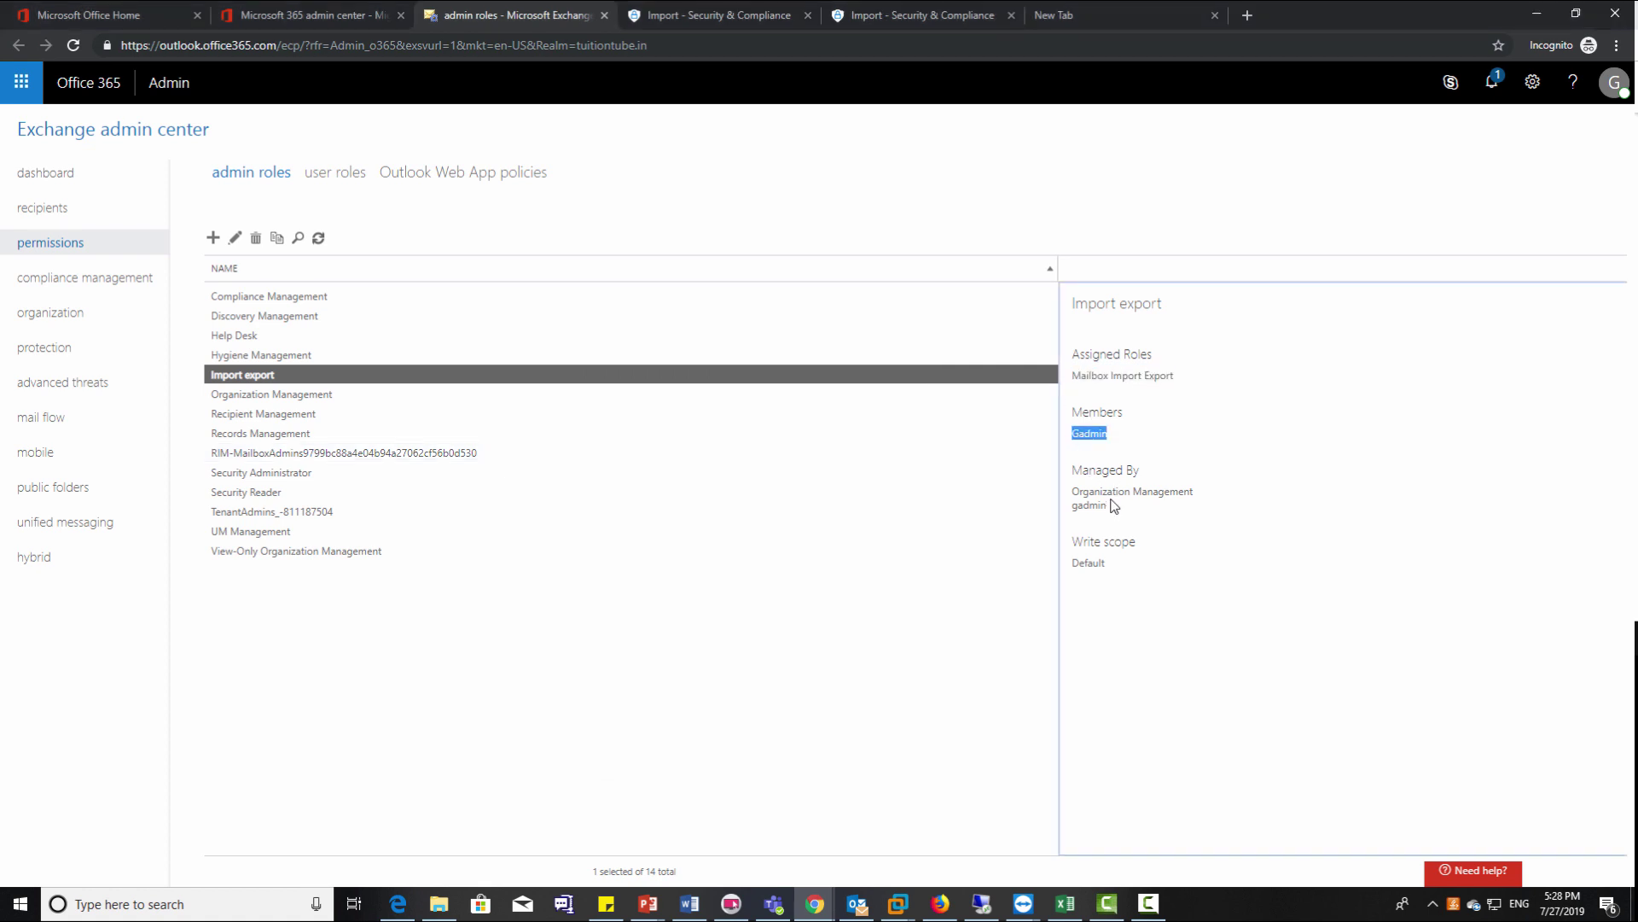
{"action": "left_click", "coordinate": [1110, 510]}
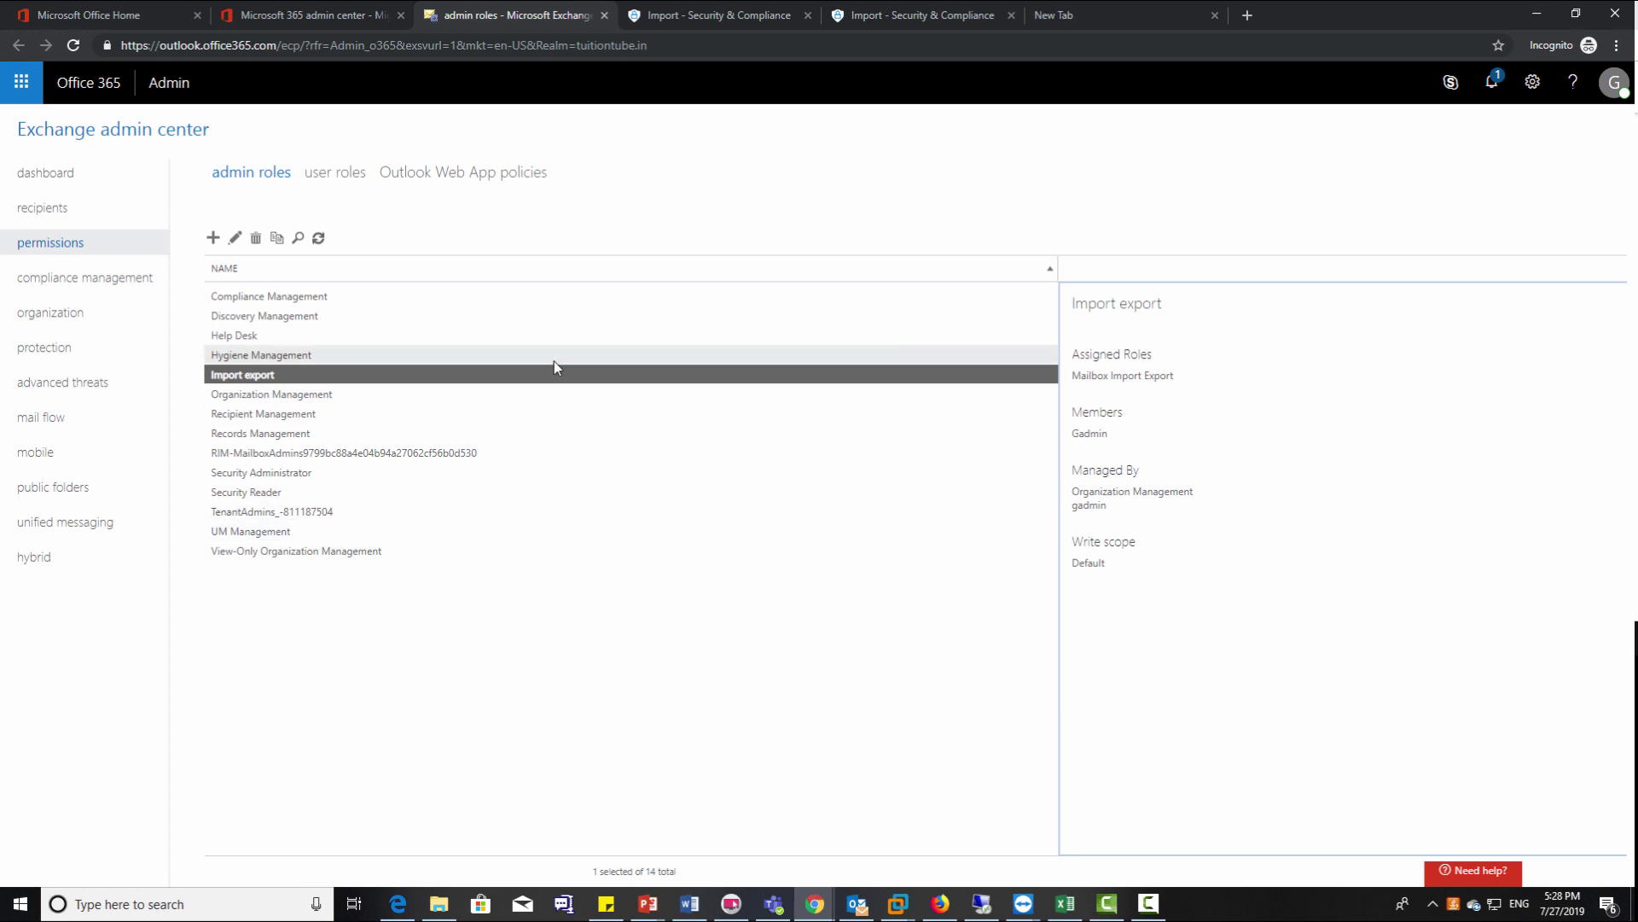
Return to the Security & Compliance Import page and reload it to pick up the new role assignment.
{"action": "key", "text": "ctrl+Tab"}
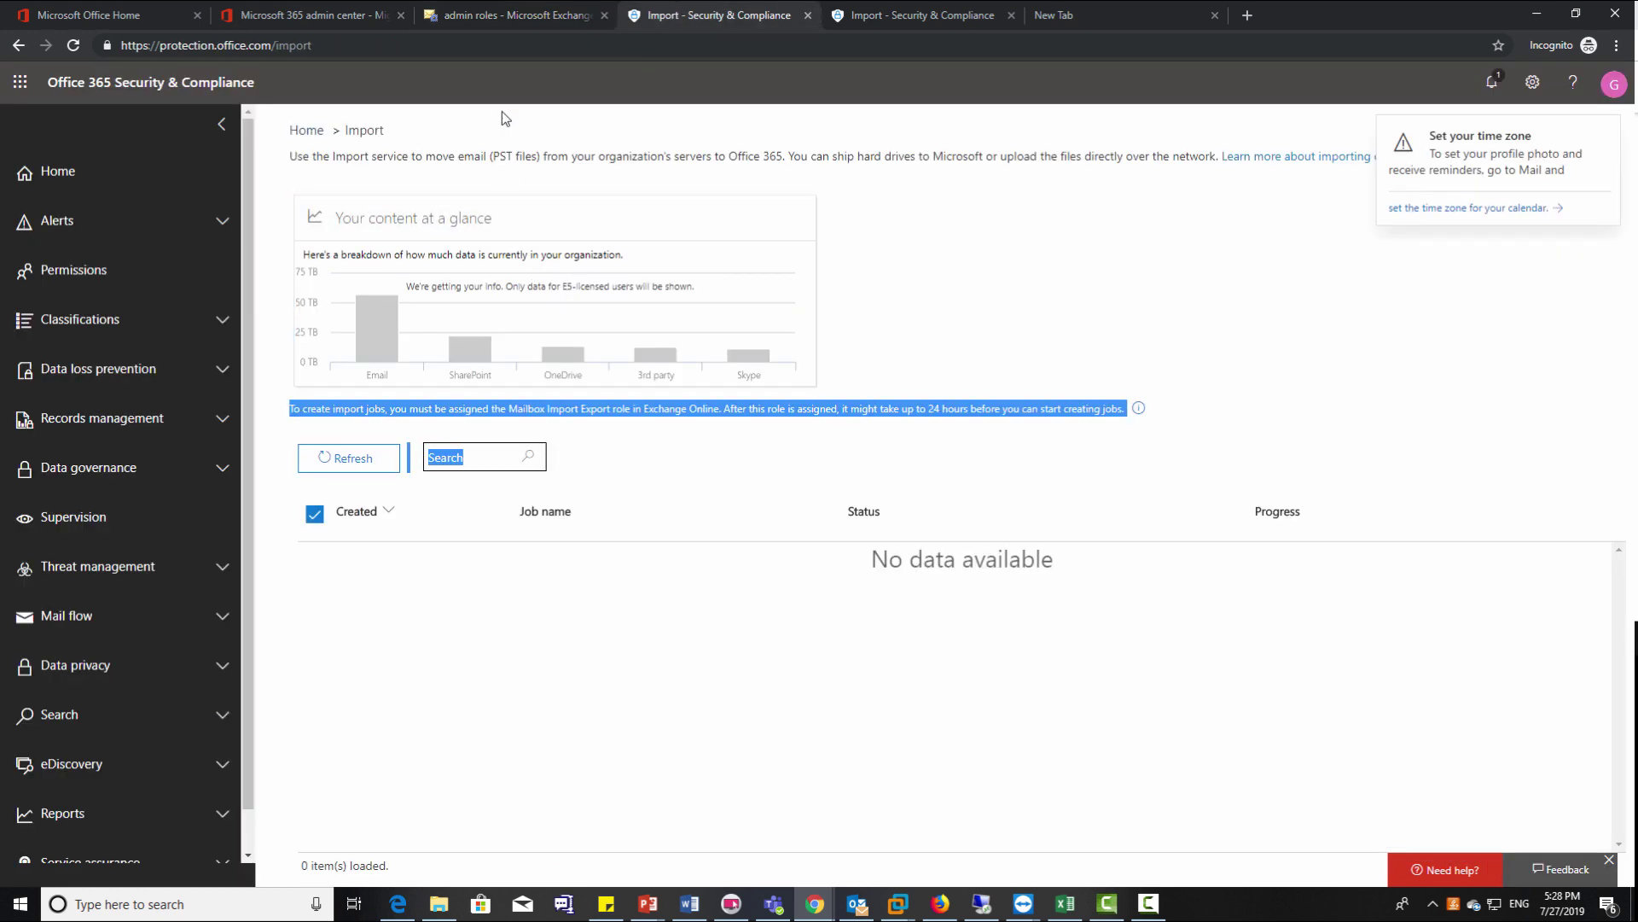
{"action": "key", "text": "F5"}
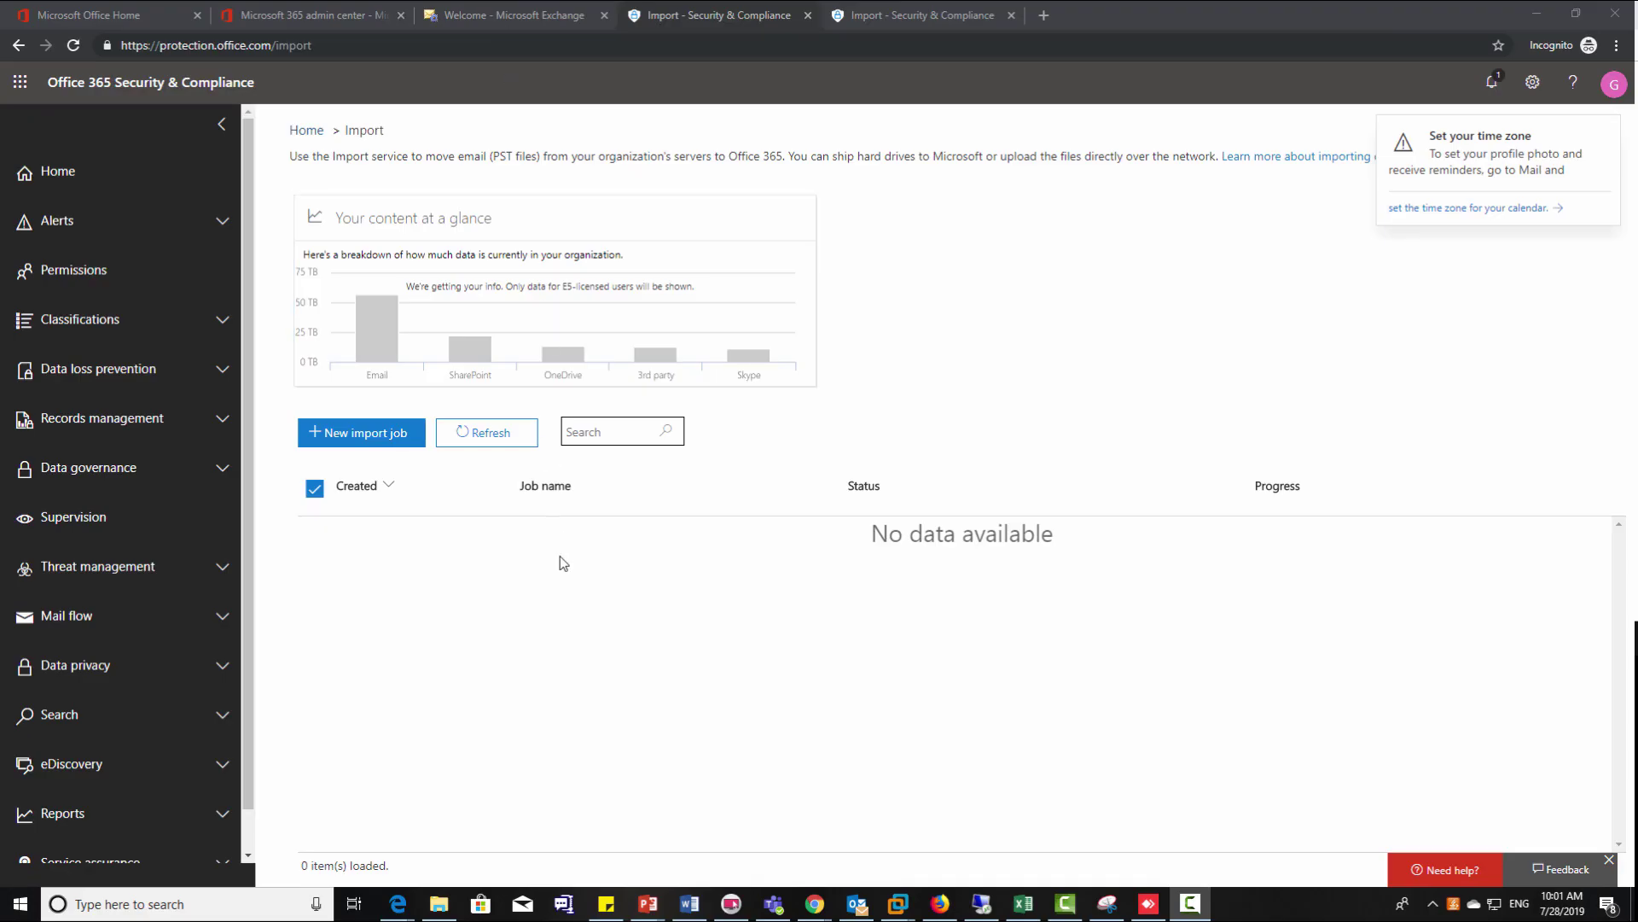
{"action": "left_click", "coordinate": [561, 576]}
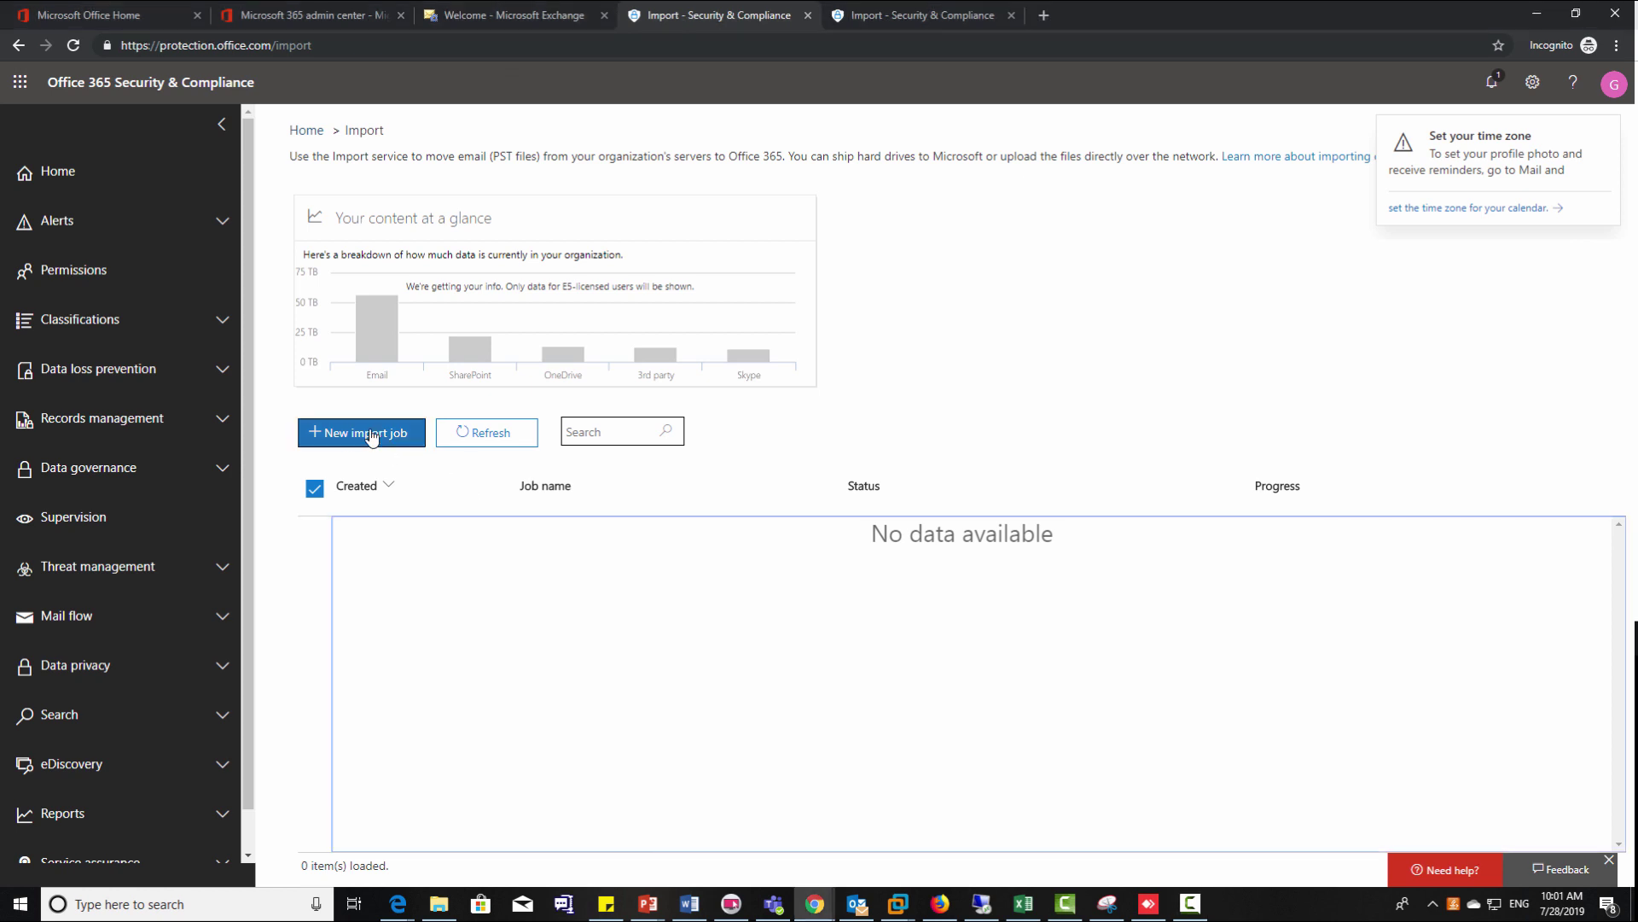
Create a new import job named "pstupload" and continue to the import data options.
{"action": "left_click", "coordinate": [372, 434]}
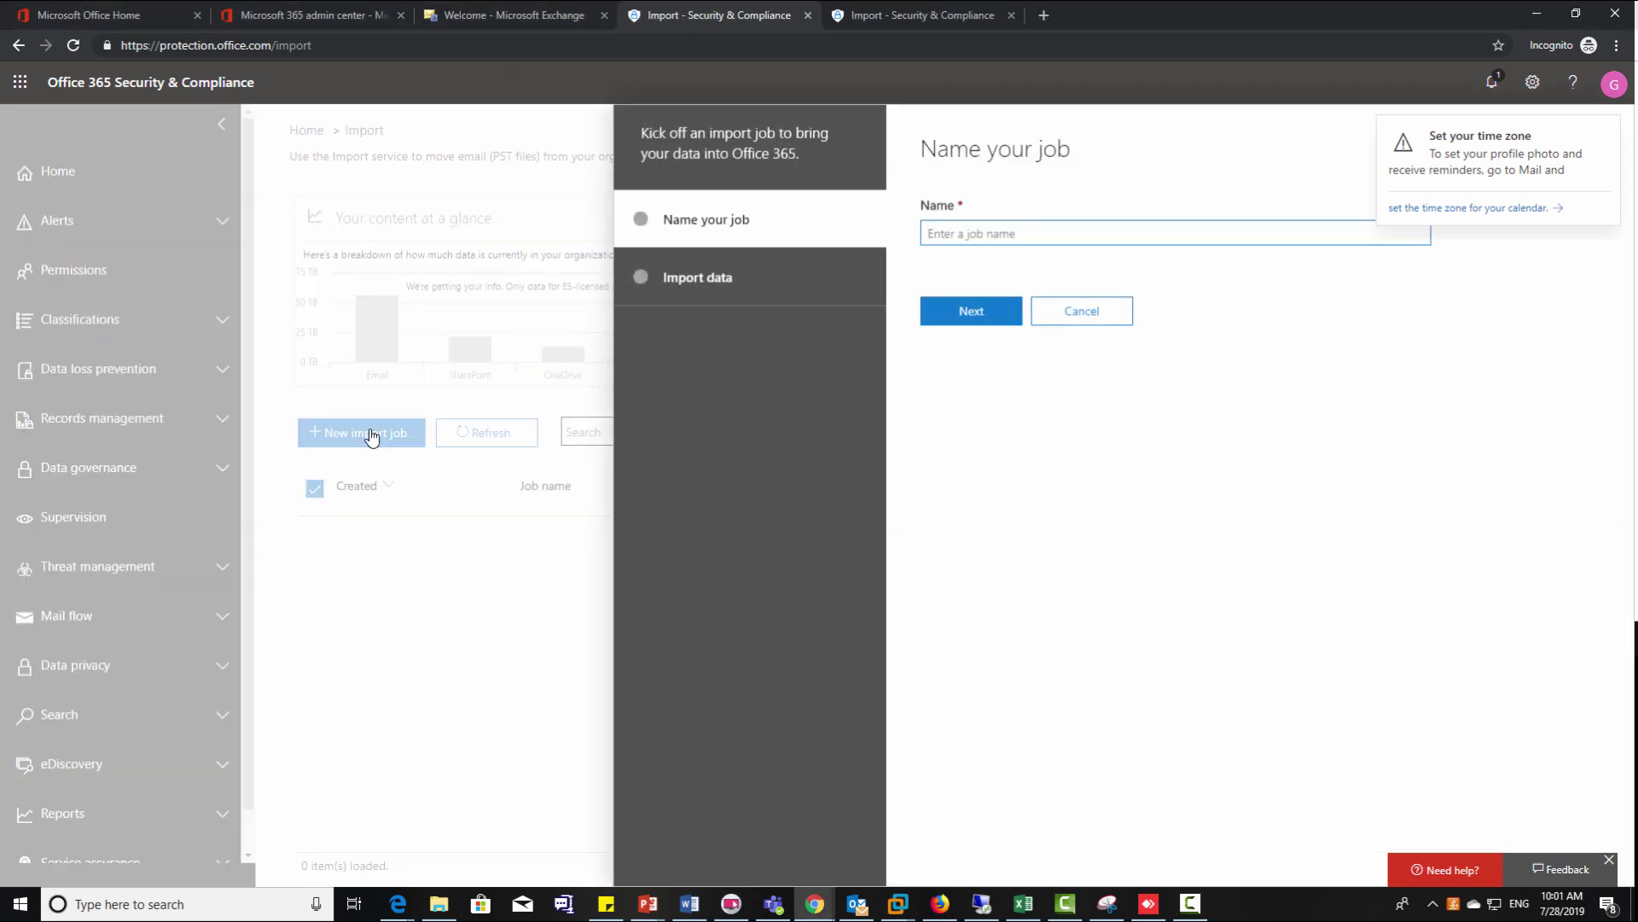
{"action": "left_click", "coordinate": [956, 236]}
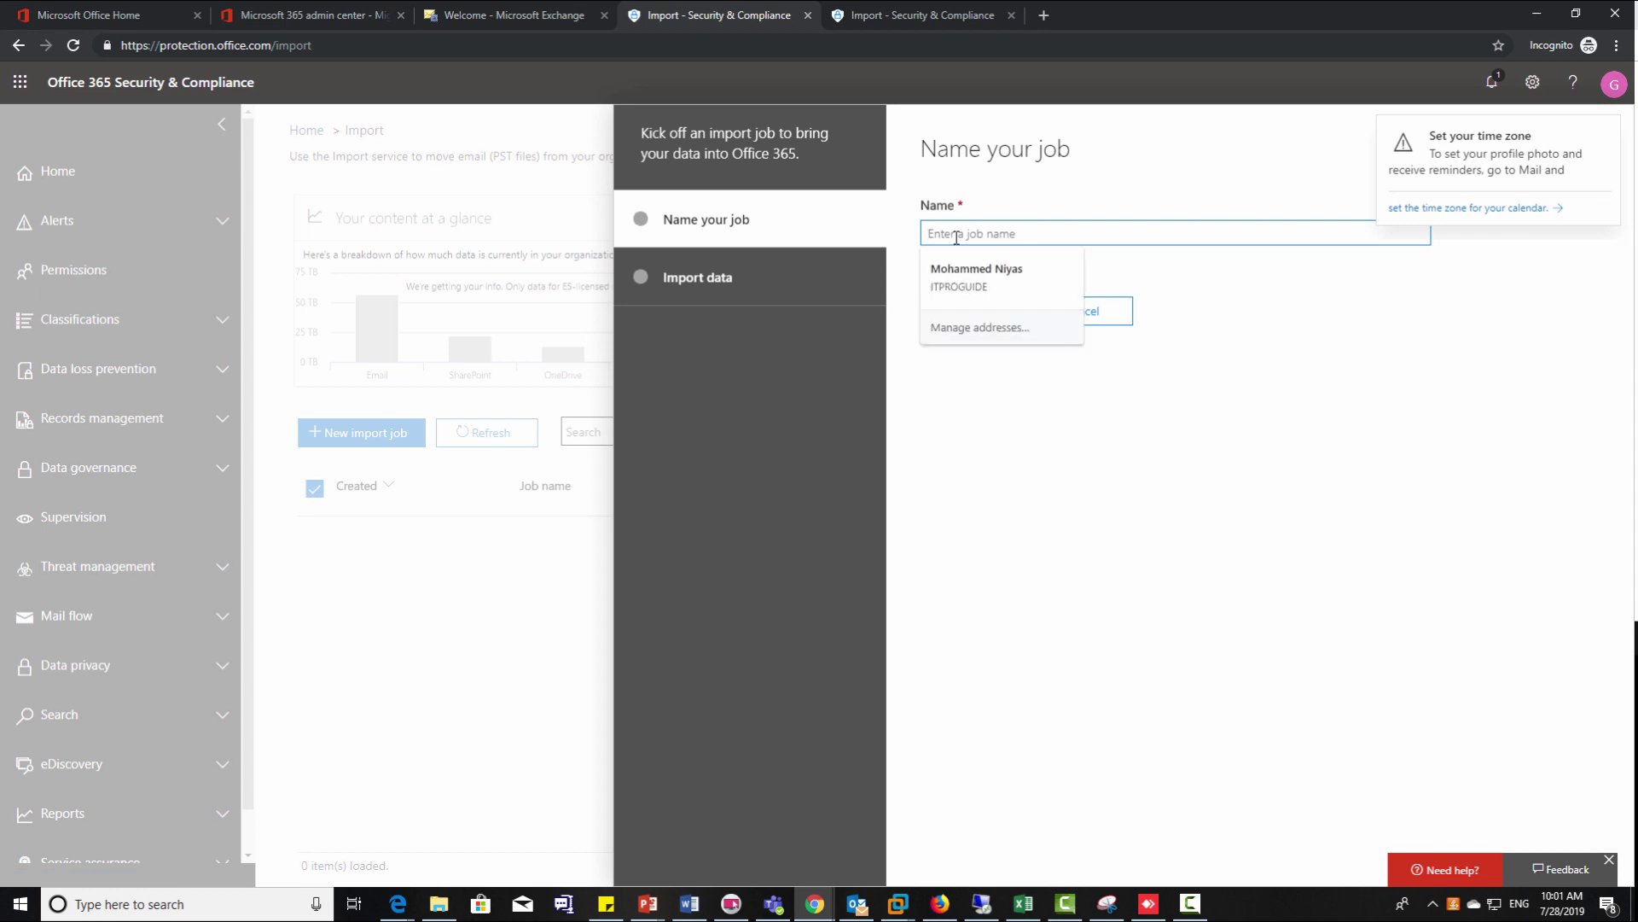
{"action": "type", "text": "PST"}
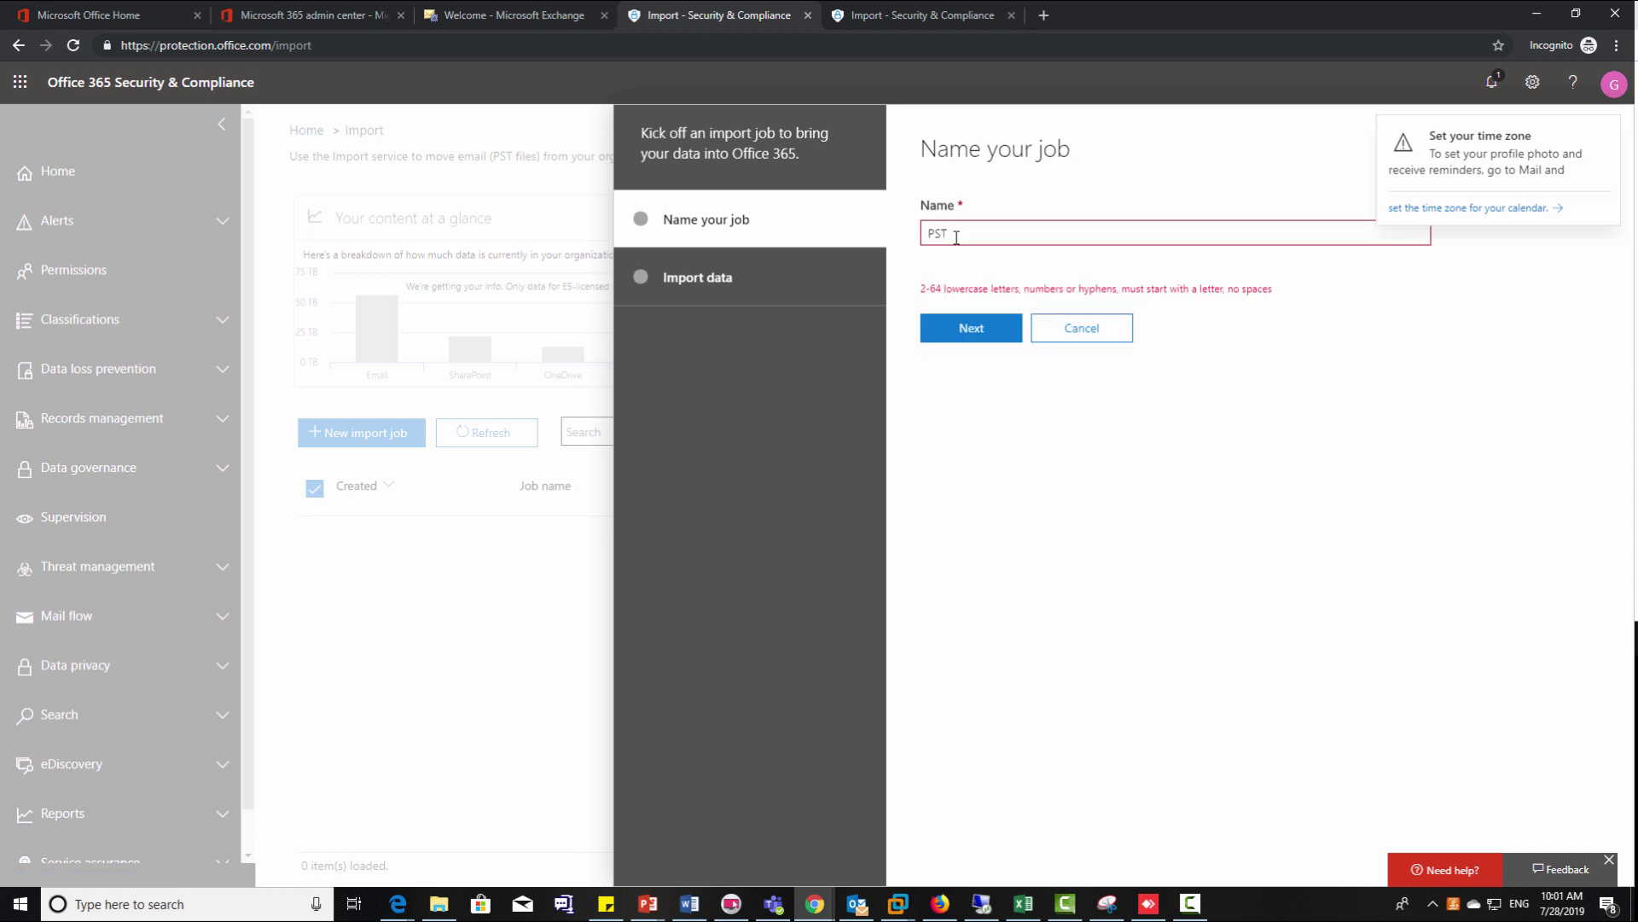
{"action": "key", "text": "BackSpace"}
{"action": "key", "text": "BackSpace"}
{"action": "key", "text": "BackSpace"}
{"action": "type", "text": "pstupload"}
{"action": "left_click", "coordinate": [977, 321]}
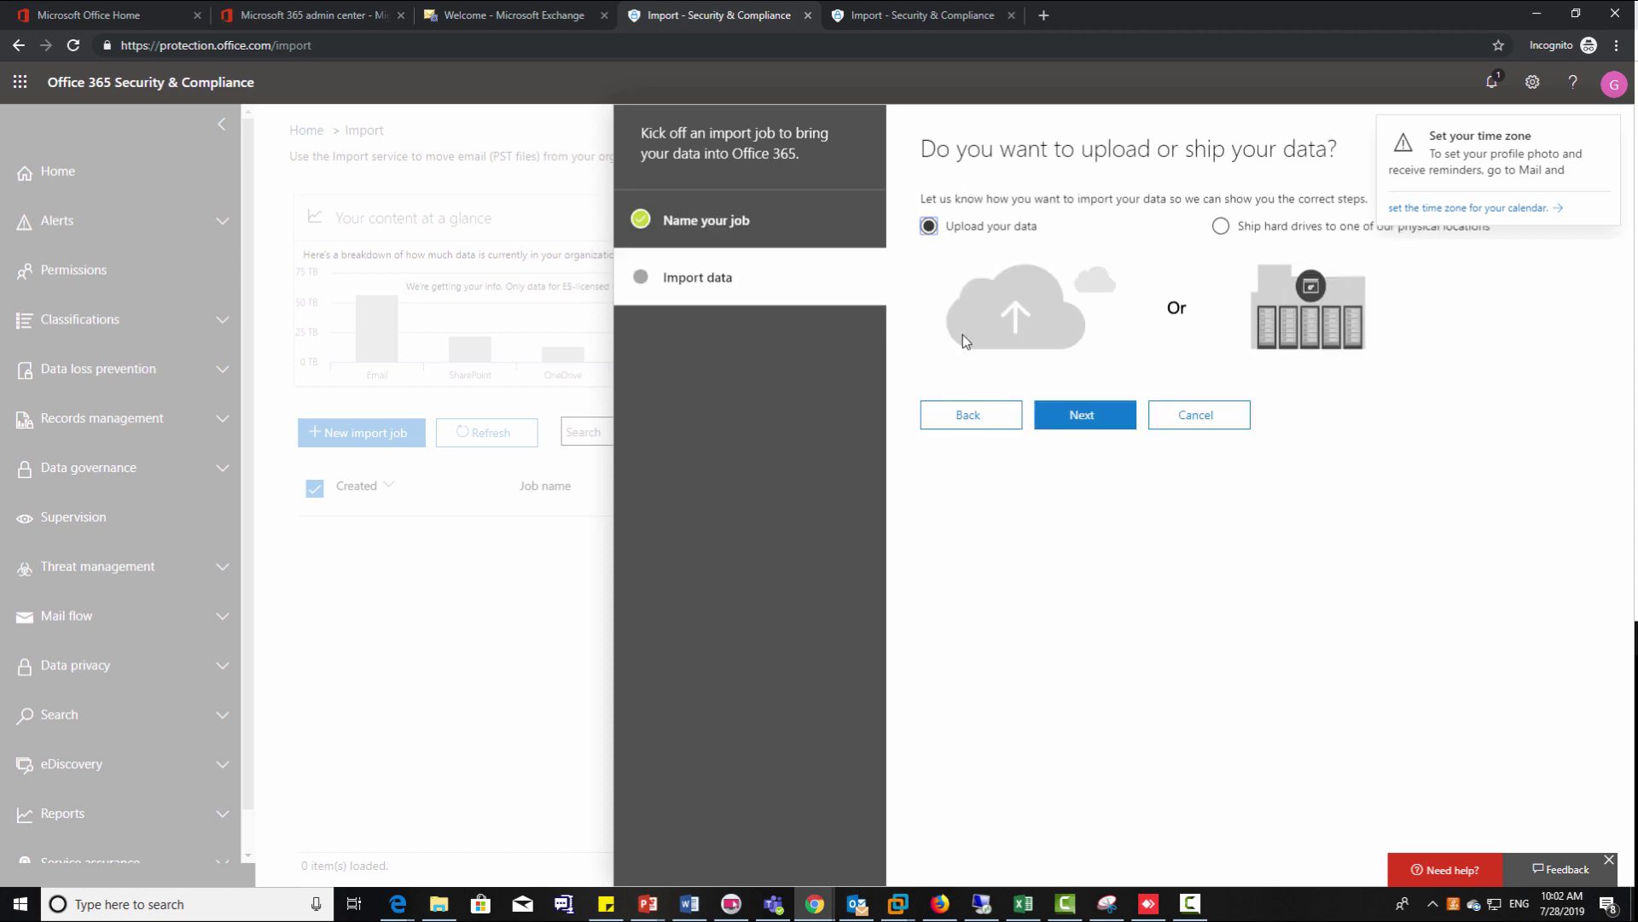
Proceed with uploading the data, then reveal the network upload SAS URL and copy it to the clipboard.
{"action": "left_click", "coordinate": [1083, 425]}
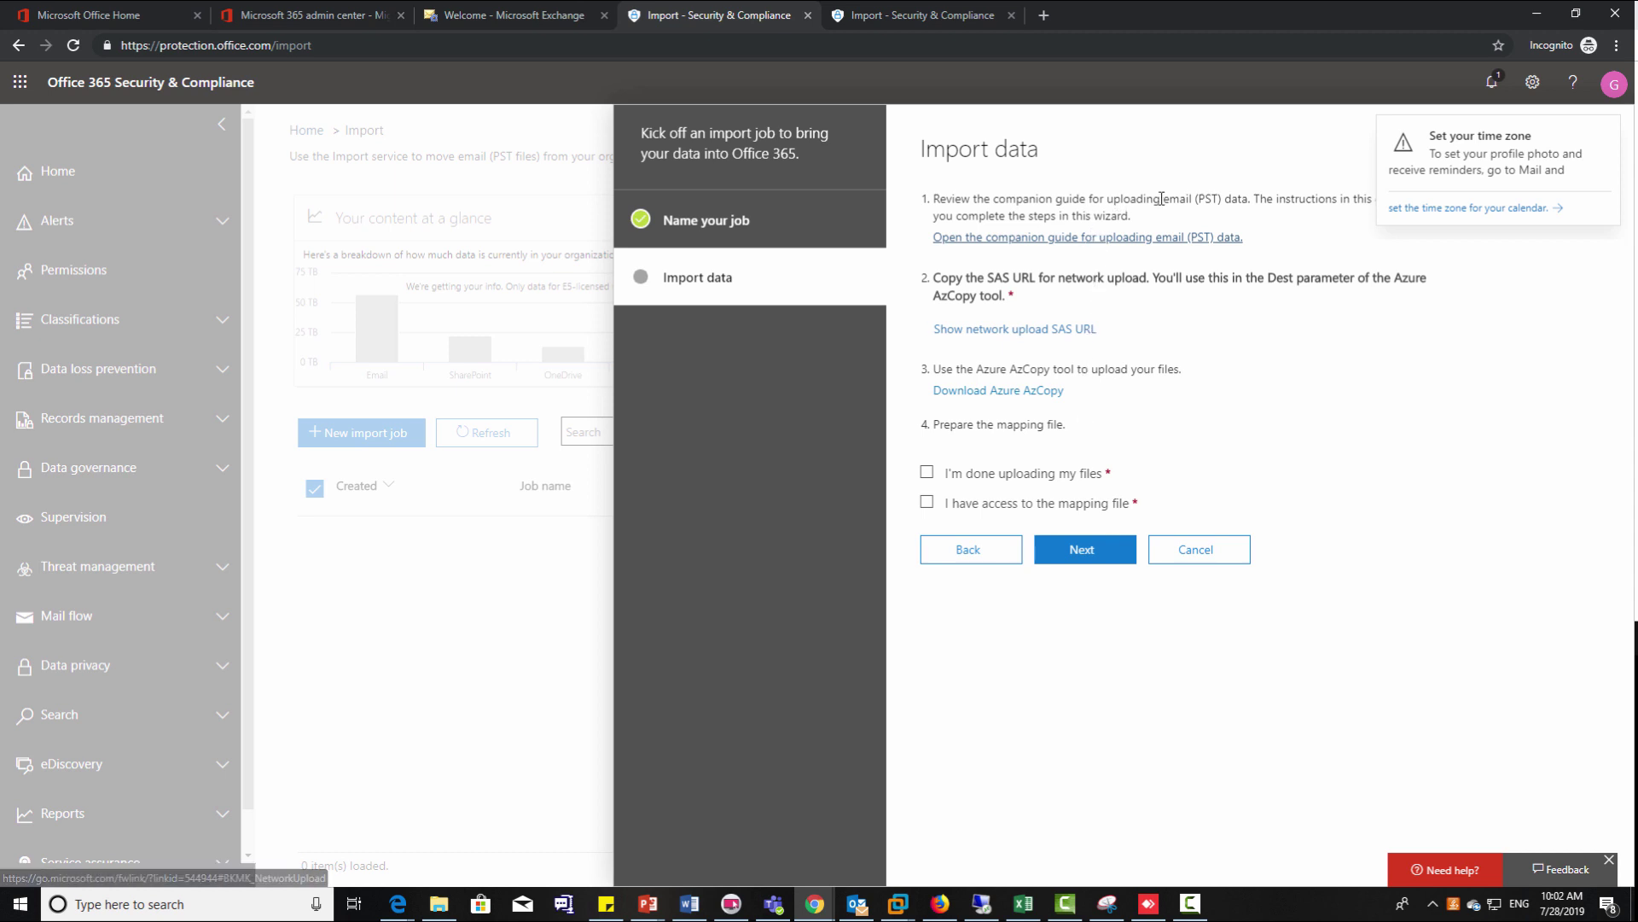
{"action": "left_click", "coordinate": [1057, 331]}
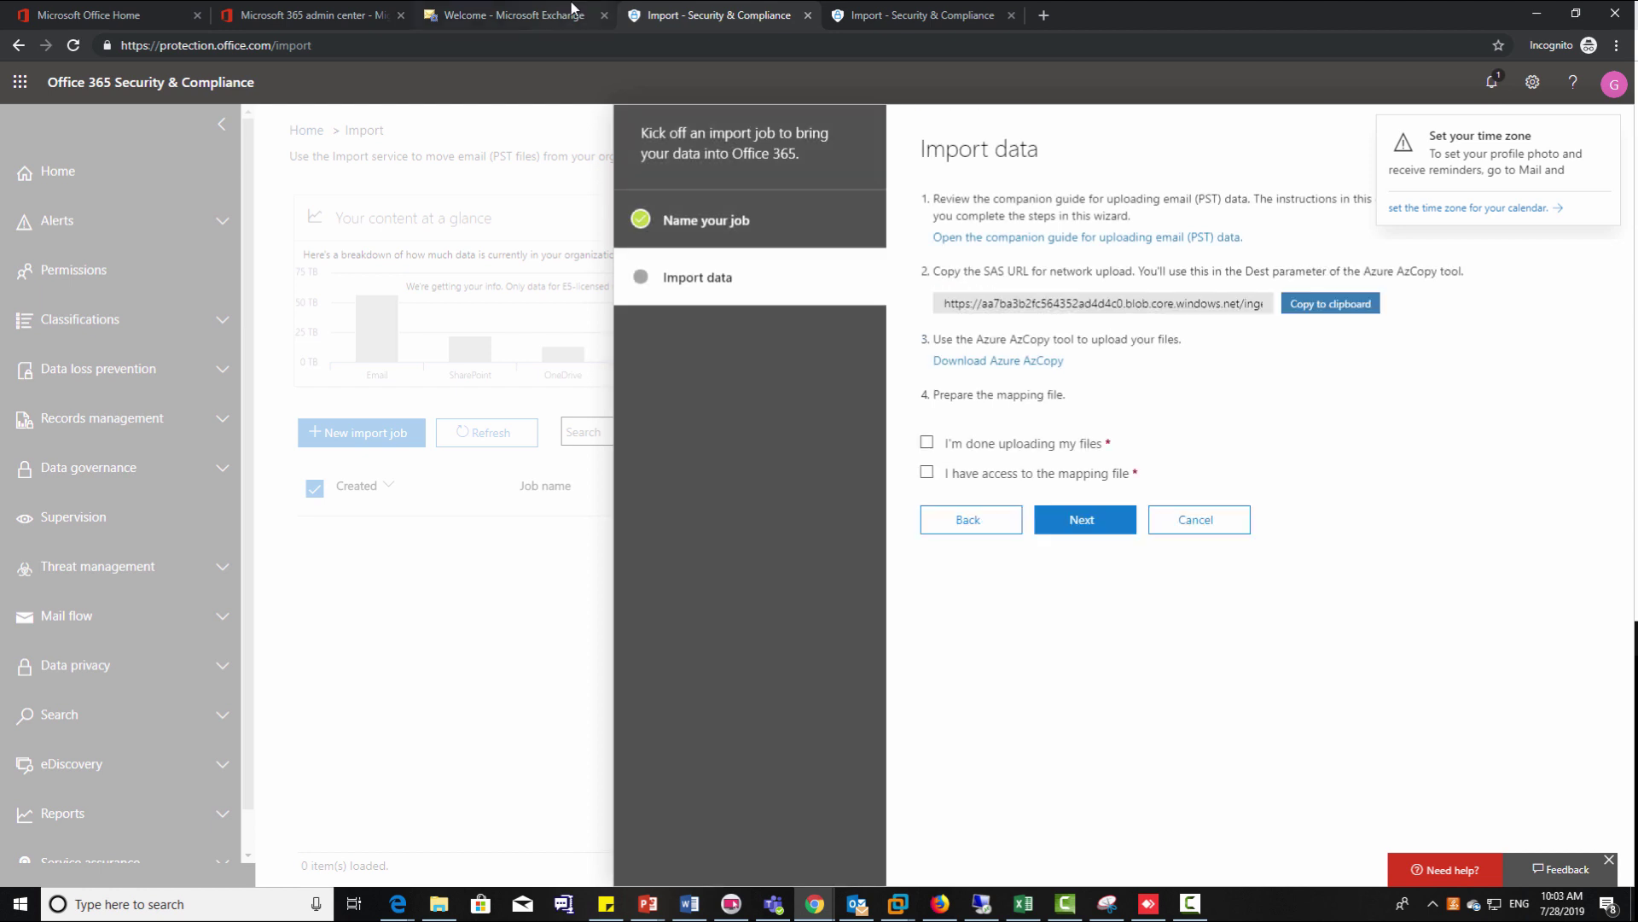
{"action": "left_click", "coordinate": [1341, 309]}
Open Notepad and paste the copied network upload SAS URL into a blank document.
{"action": "left_click", "coordinate": [15, 906]}
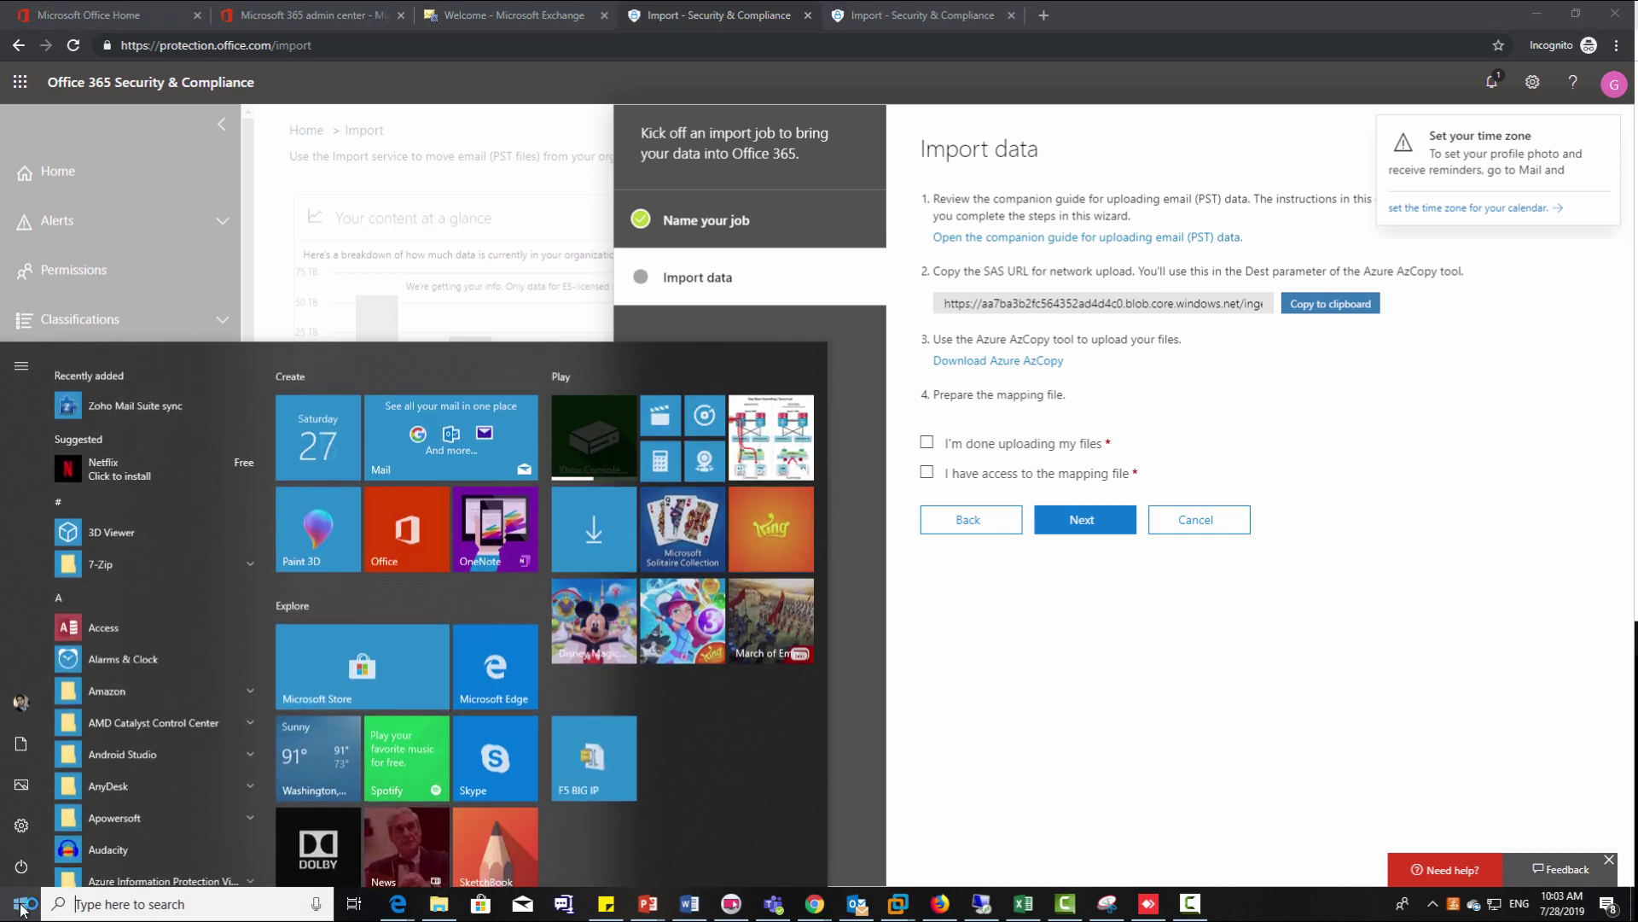
{"action": "type", "text": "note"}
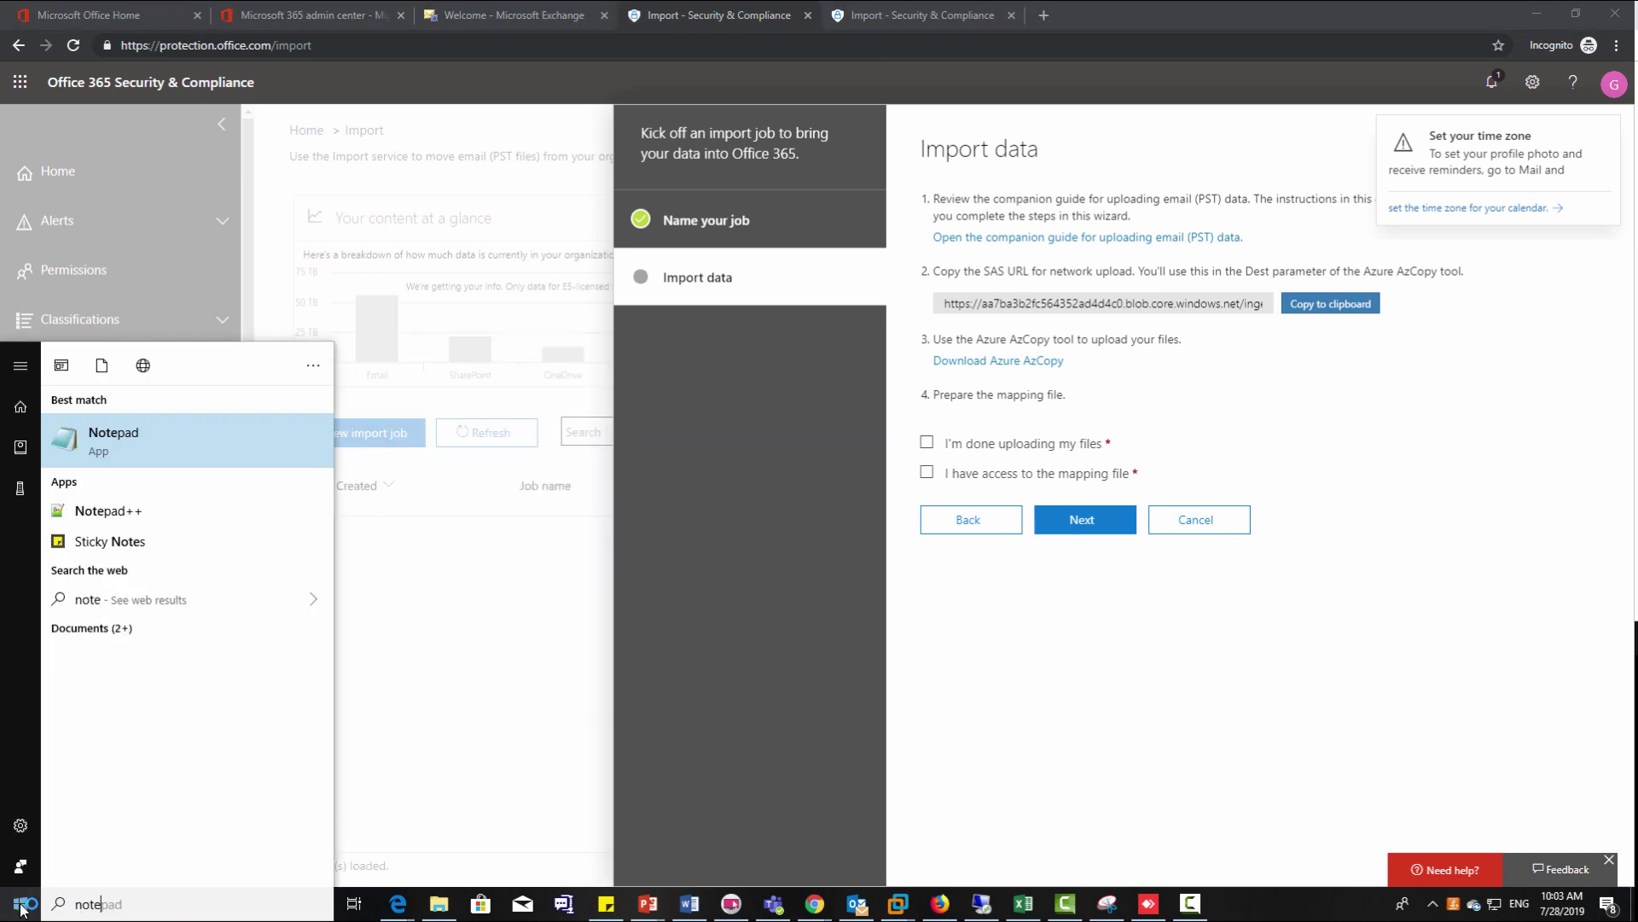
{"action": "key", "text": "Return"}
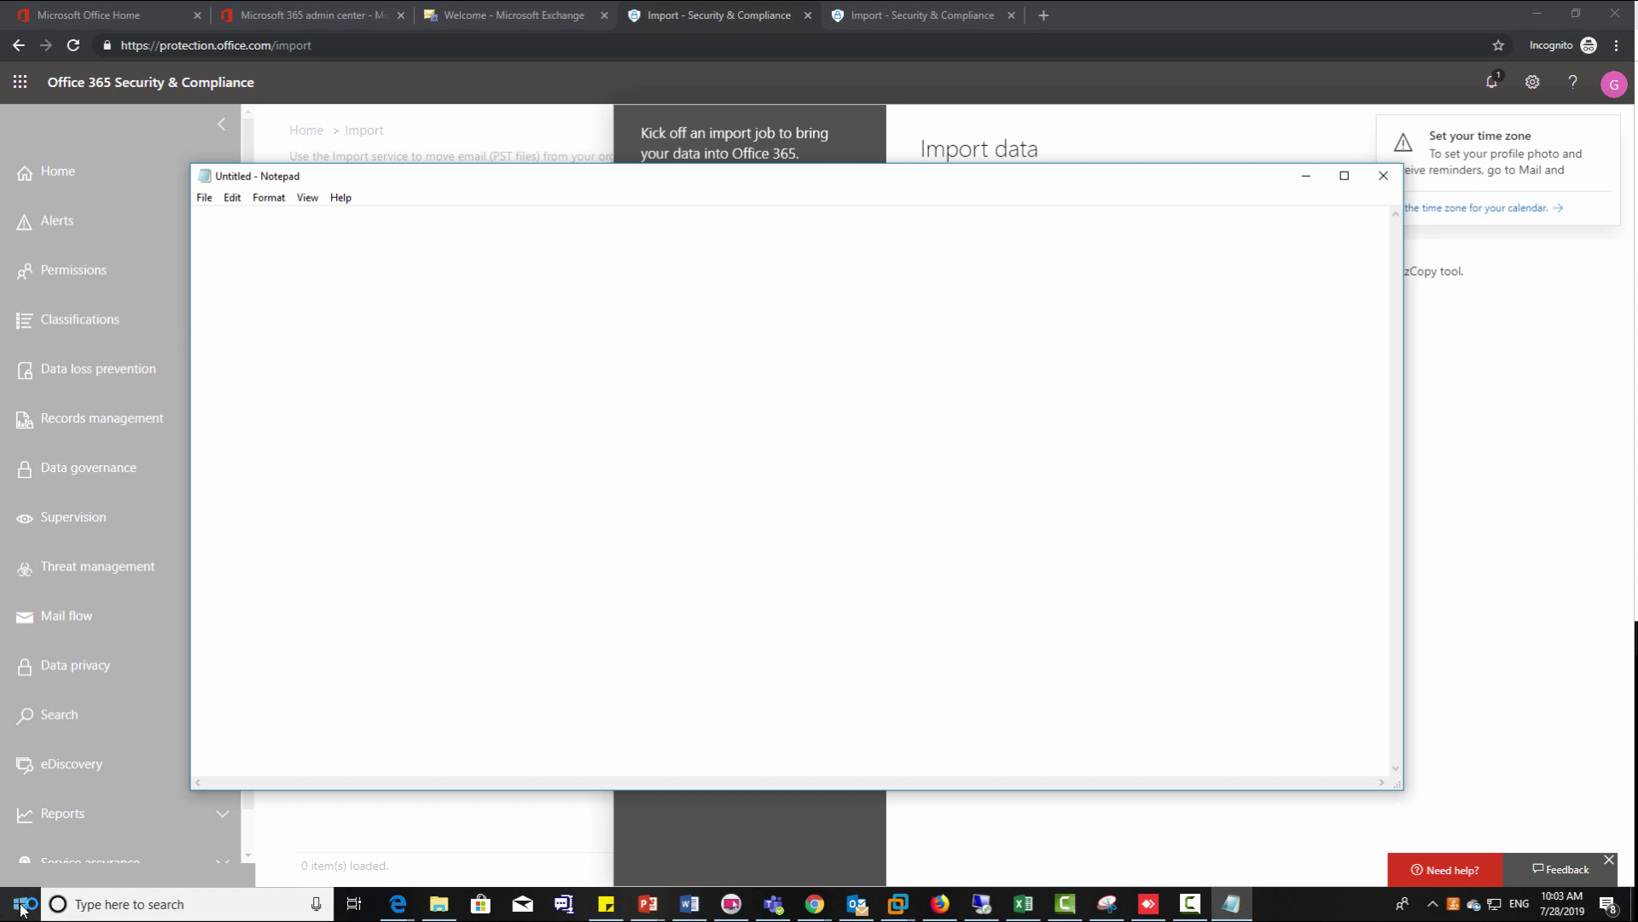
{"action": "key", "text": "ctrl+v"}
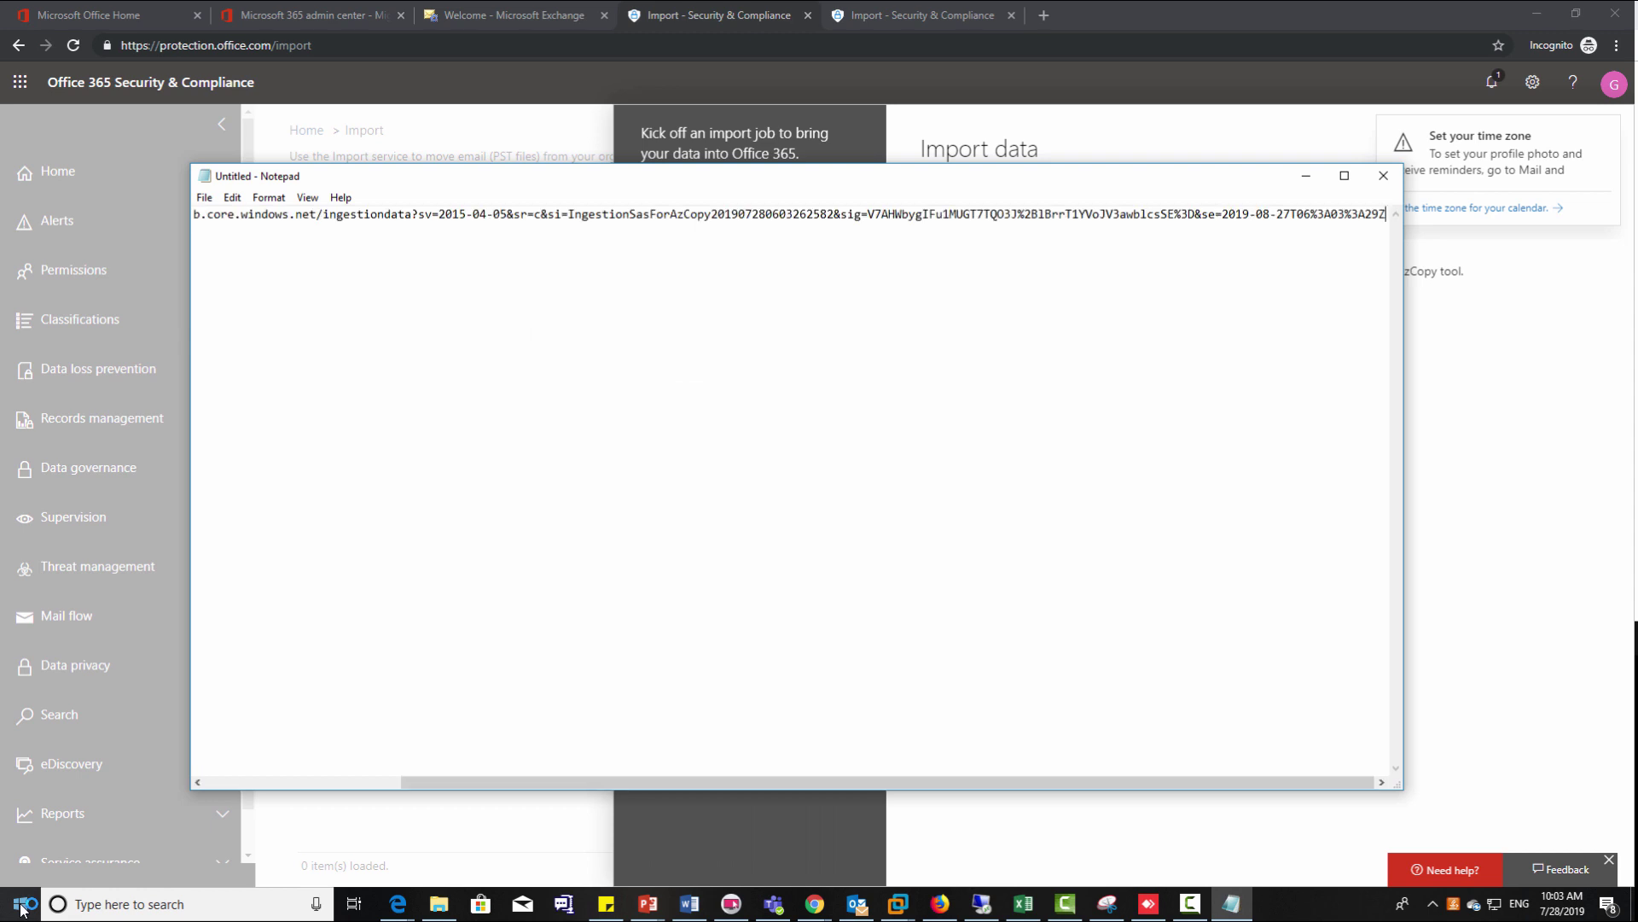
Save the Notepad document containing the SAS URL as a text file.
{"action": "left_click", "coordinate": [203, 197]}
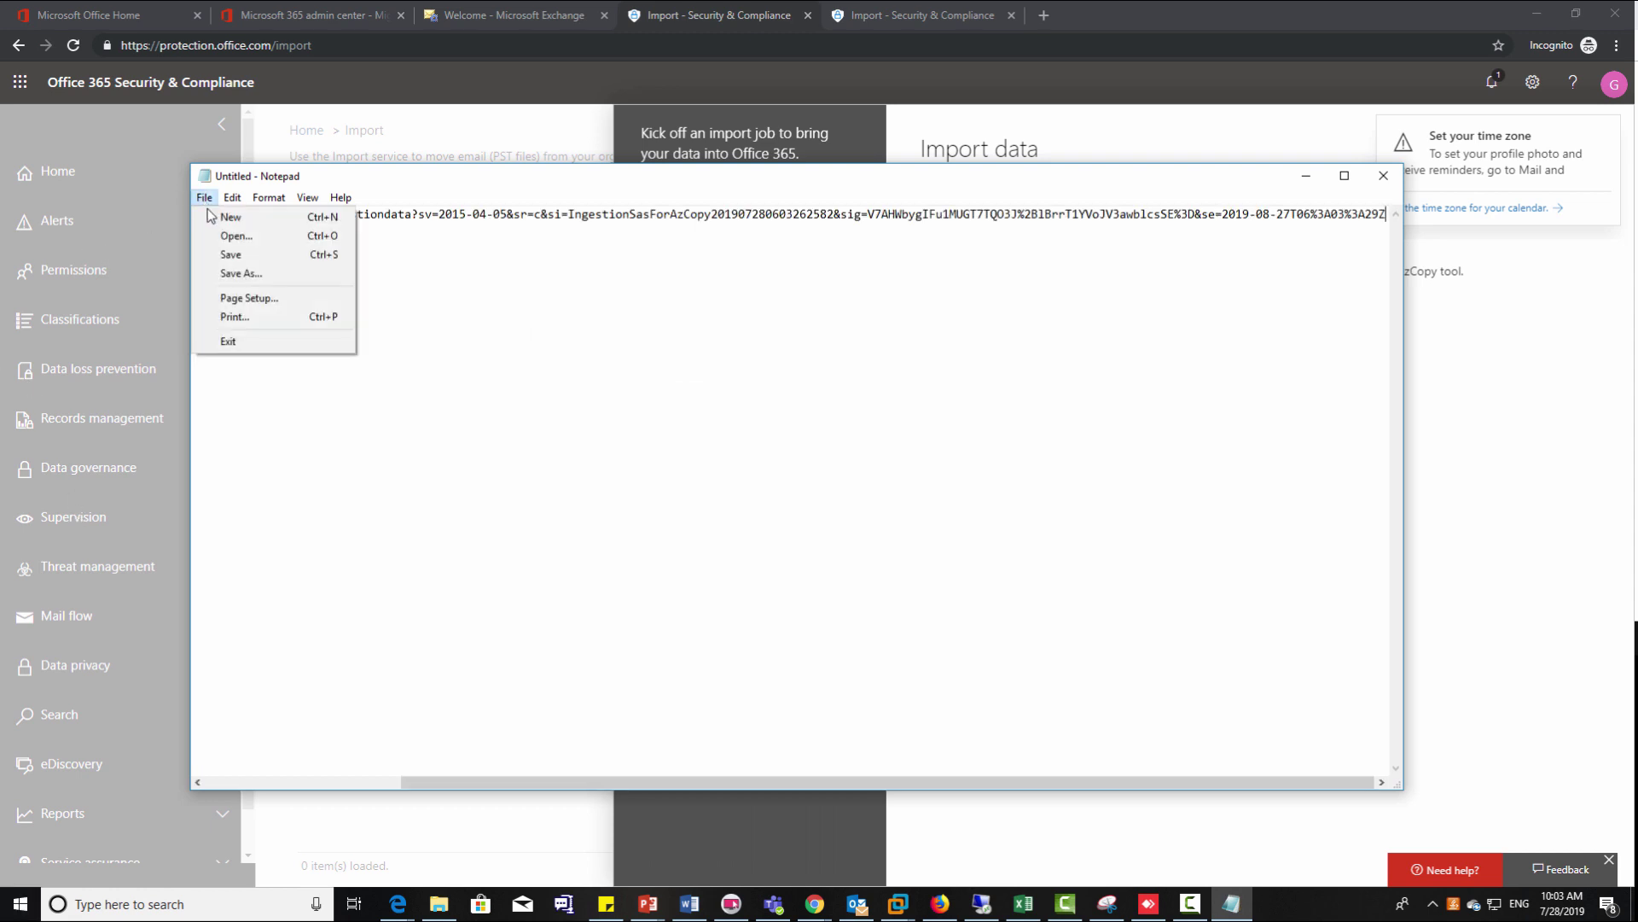
{"action": "left_click", "coordinate": [228, 255]}
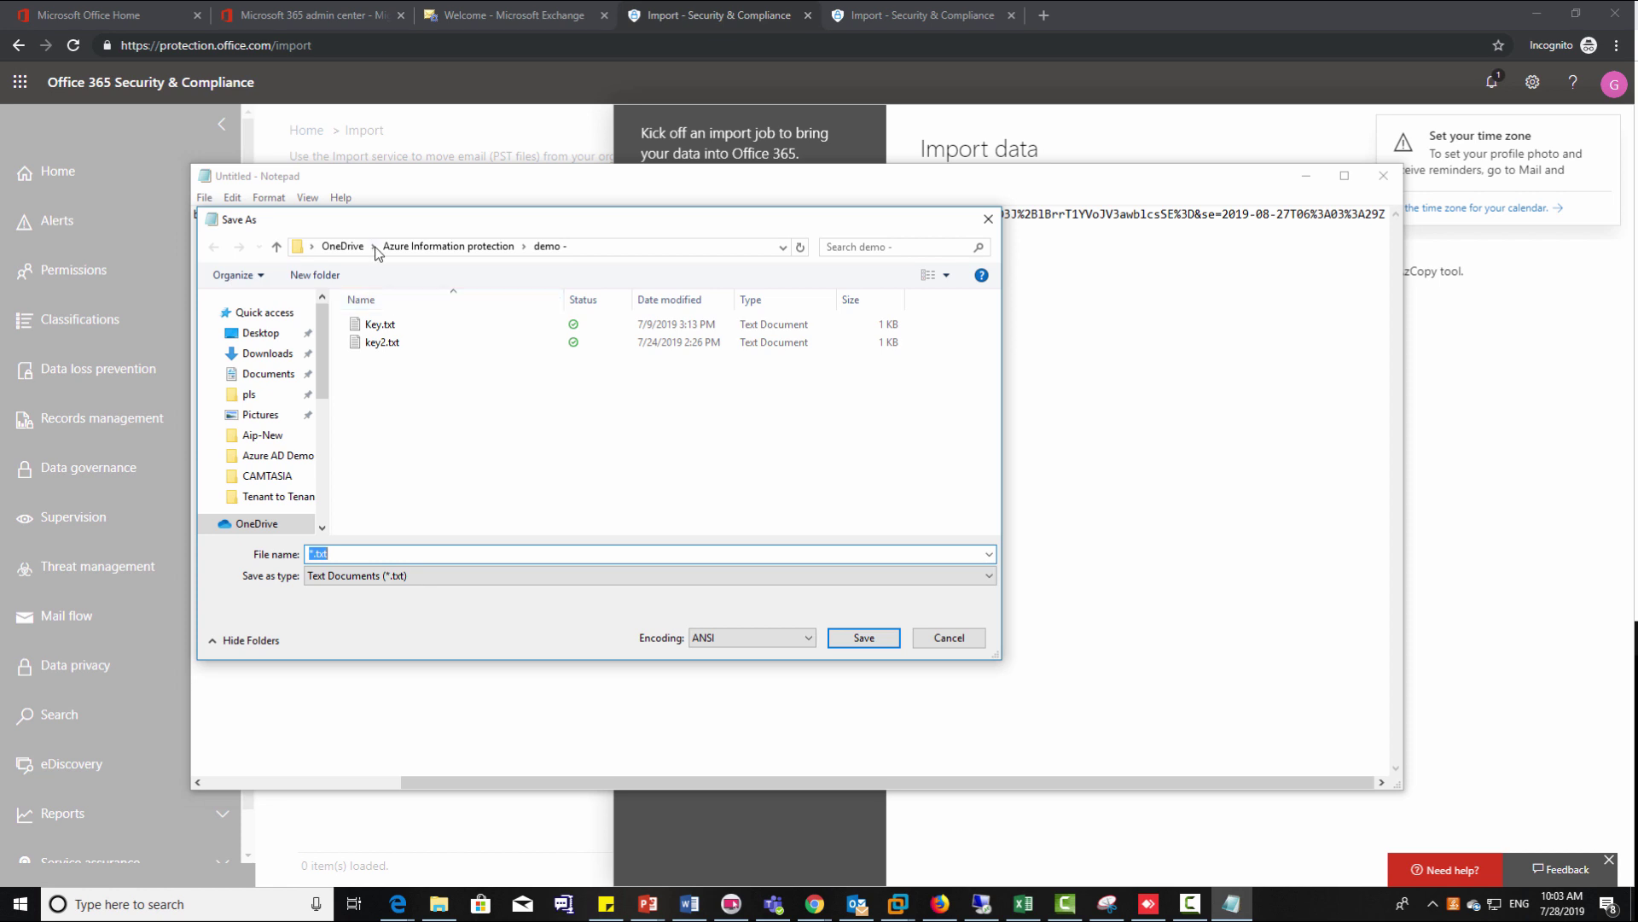
{"action": "left_click", "coordinate": [272, 374]}
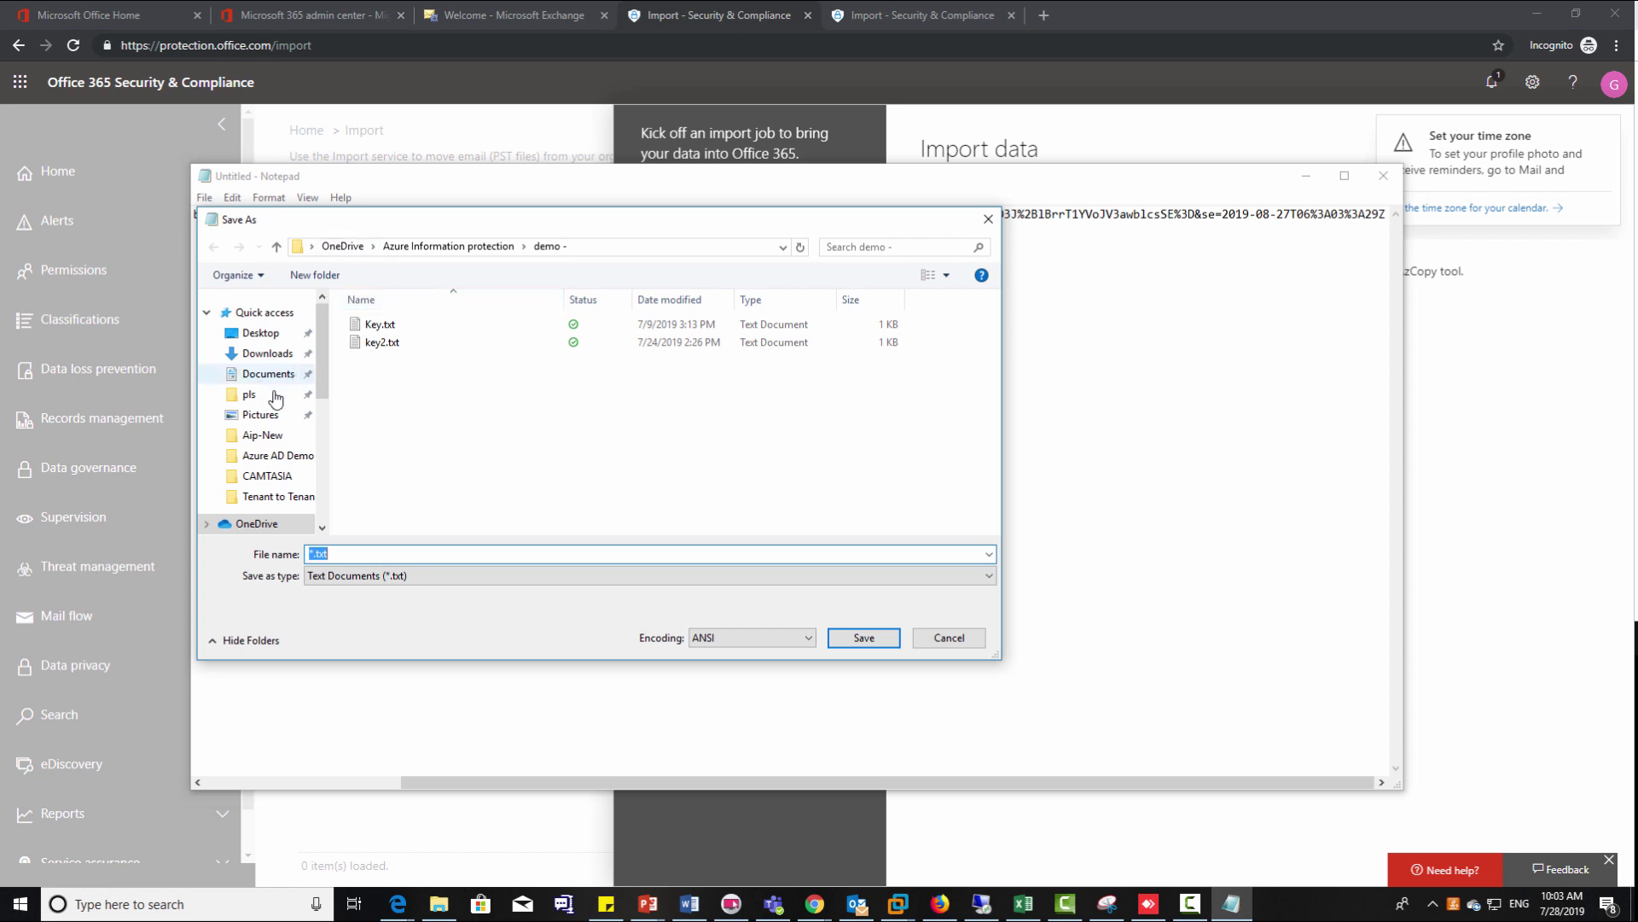
{"action": "left_click", "coordinate": [331, 553]}
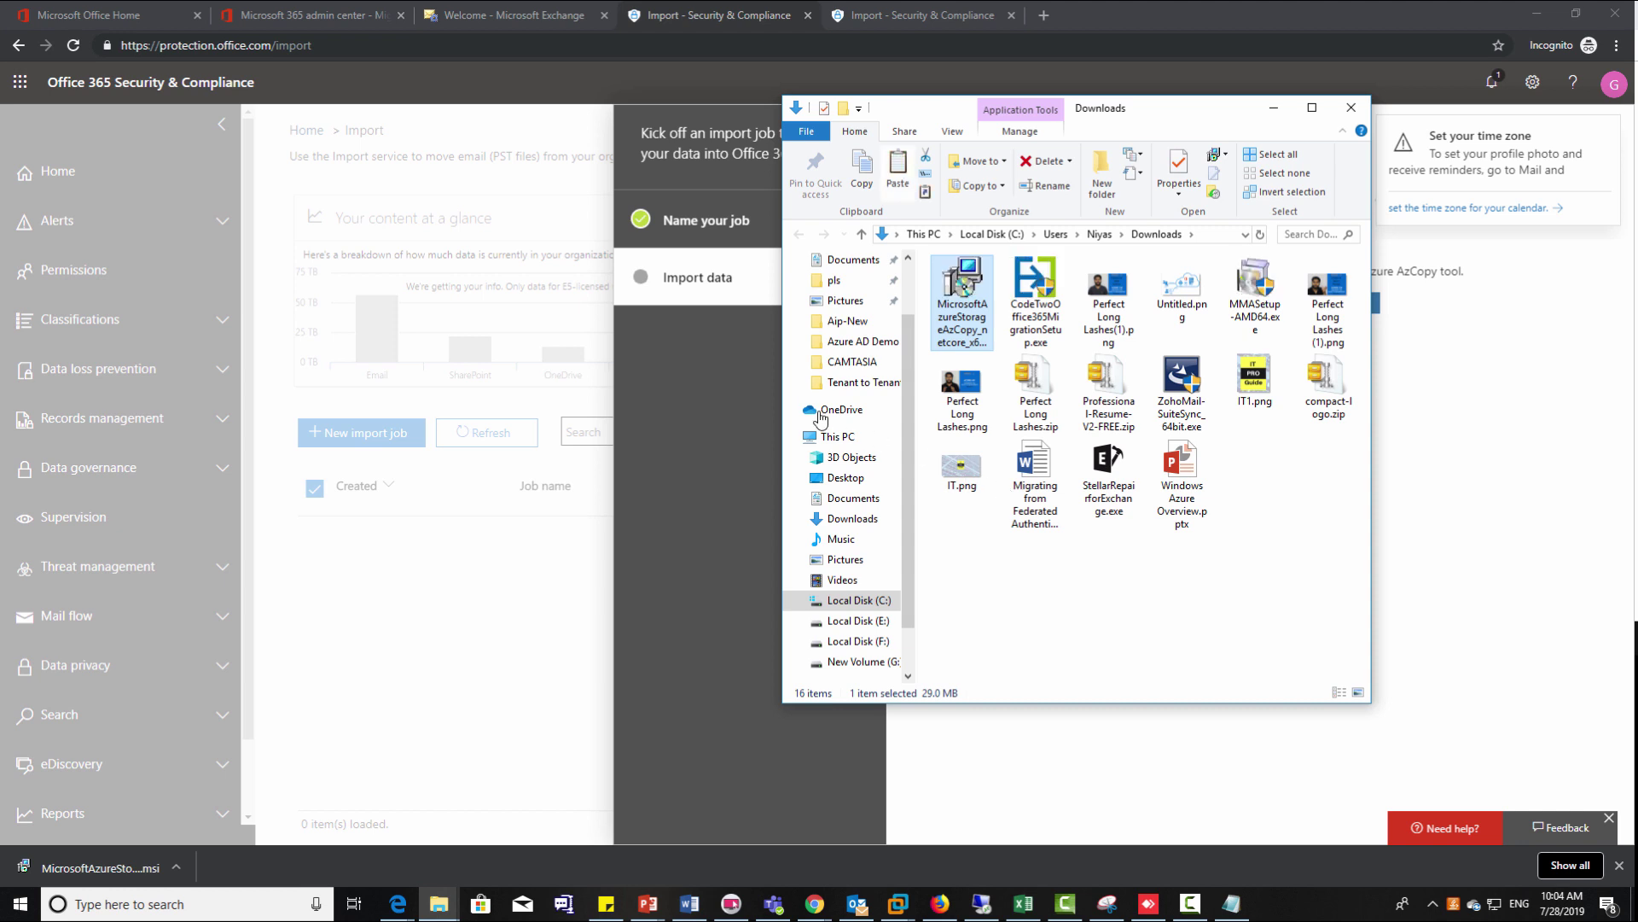
Switch to the Windows Server virtual machine and install Microsoft Azure Storage AzCopy, accepting the license and keeping the default destination folder.
{"action": "left_click", "coordinate": [896, 906]}
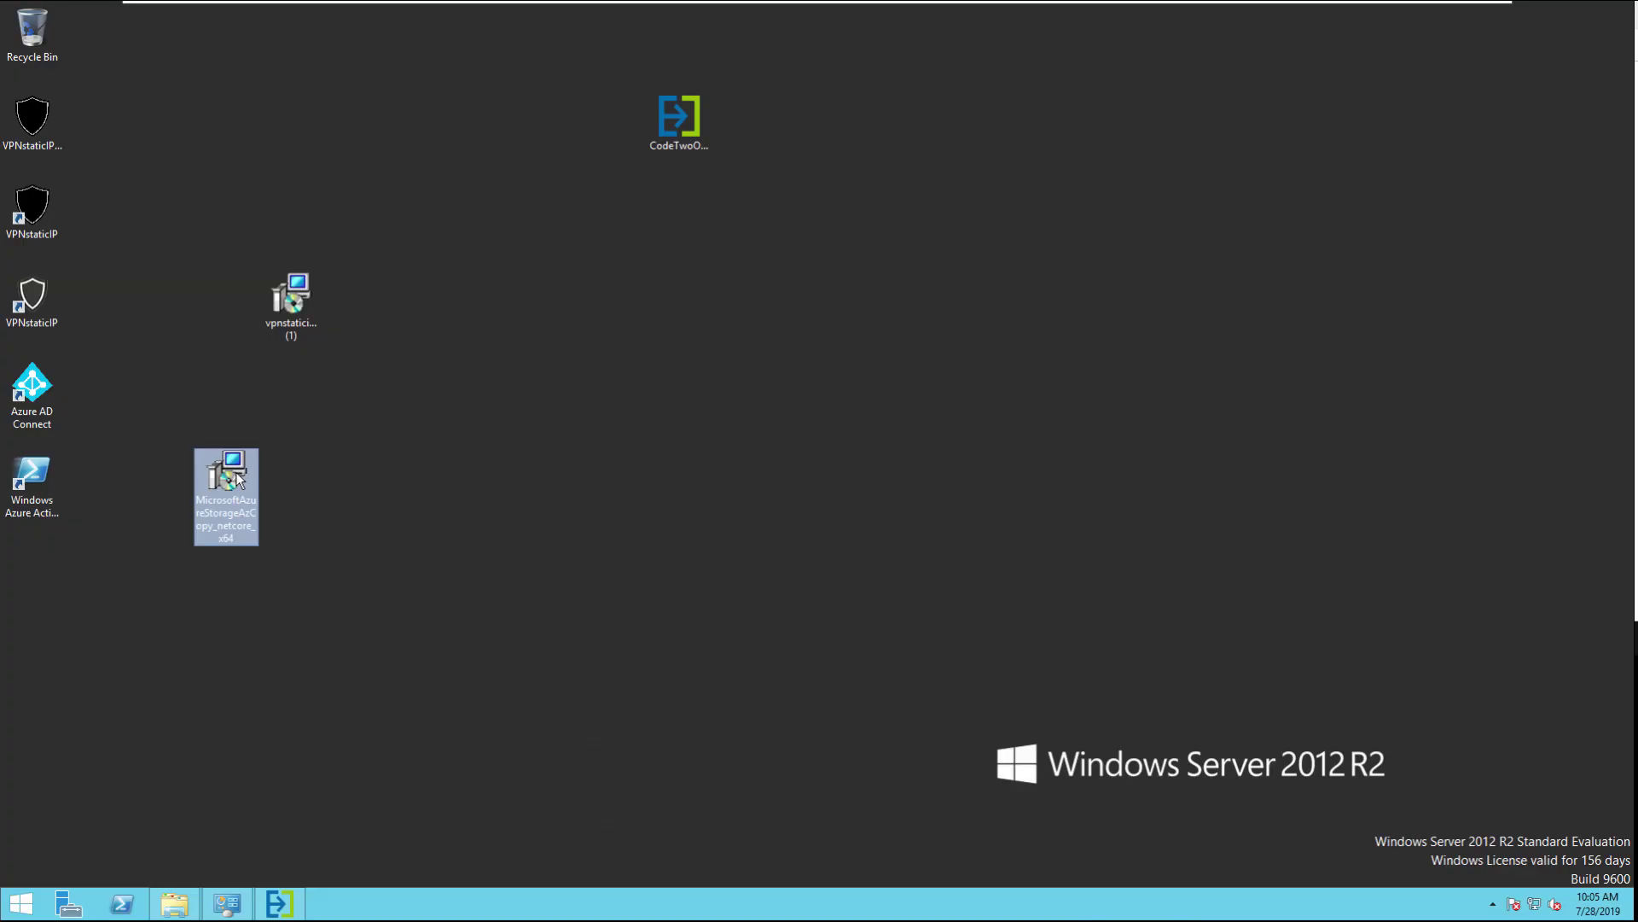
{"action": "double_click", "coordinate": [230, 477]}
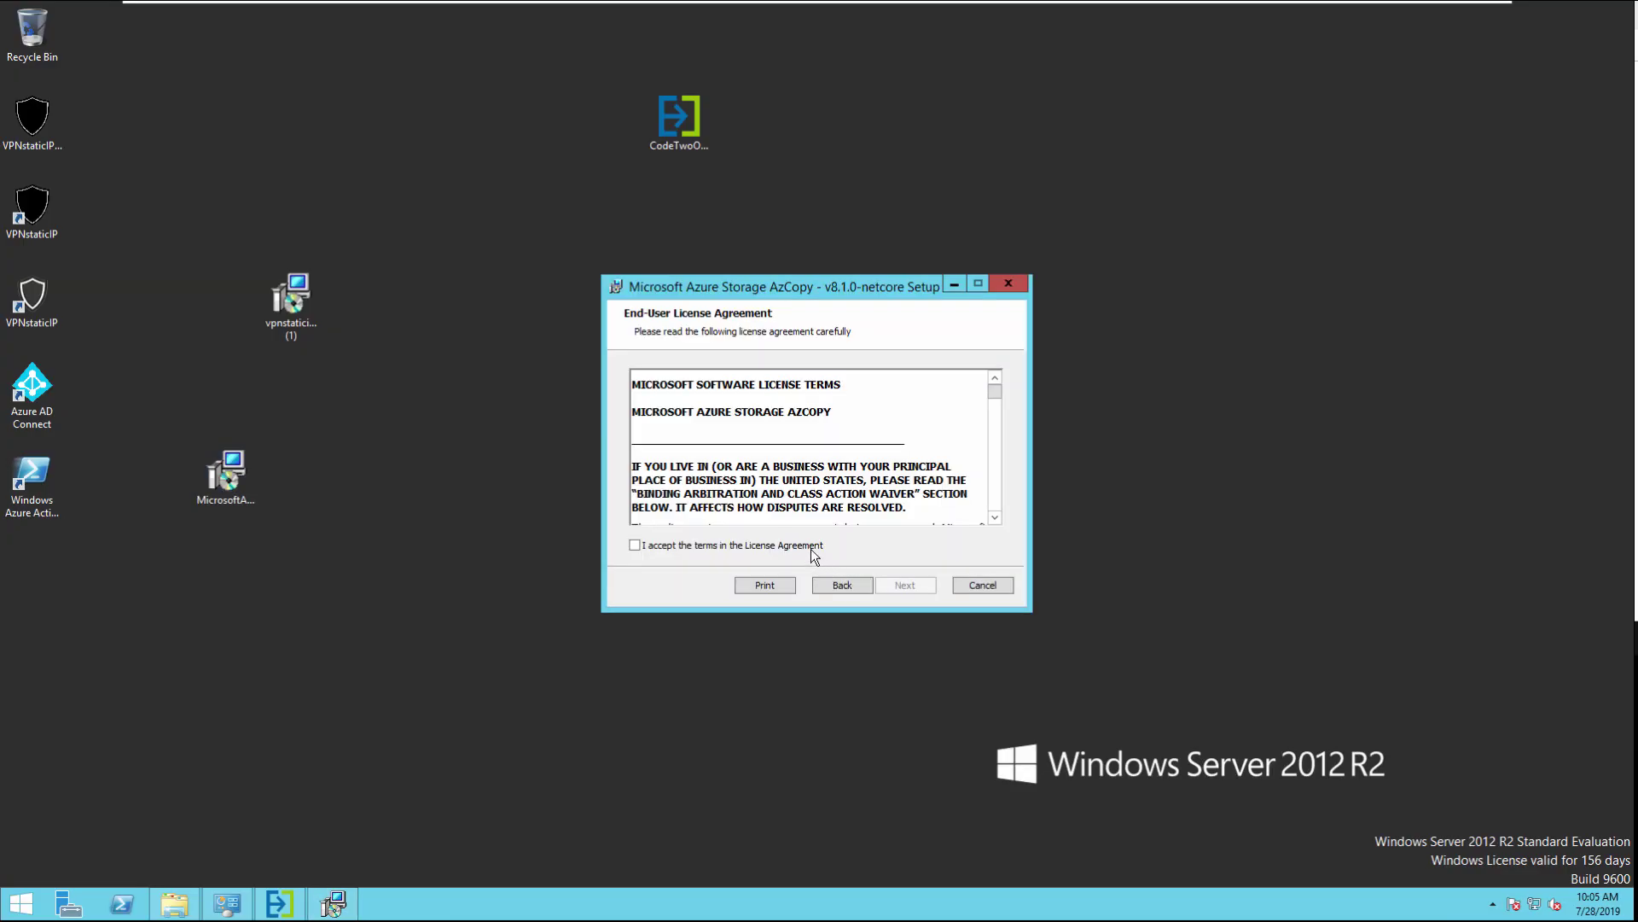
{"action": "left_click", "coordinate": [811, 549]}
{"action": "left_click", "coordinate": [896, 585]}
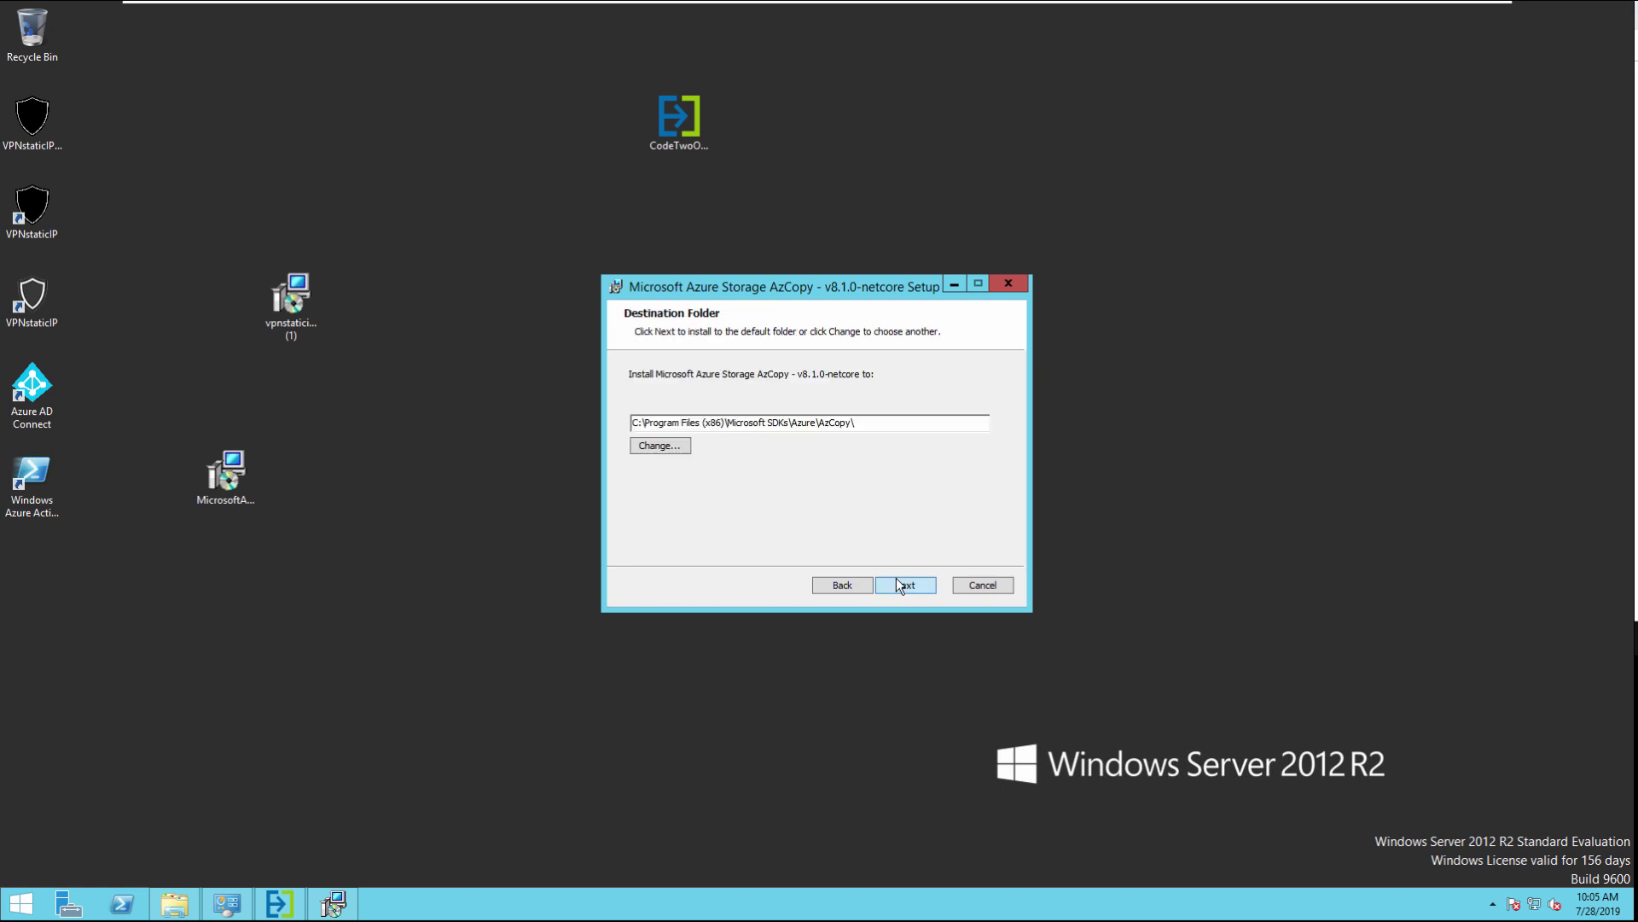
{"action": "left_click", "coordinate": [896, 579]}
{"action": "left_click", "coordinate": [896, 579]}
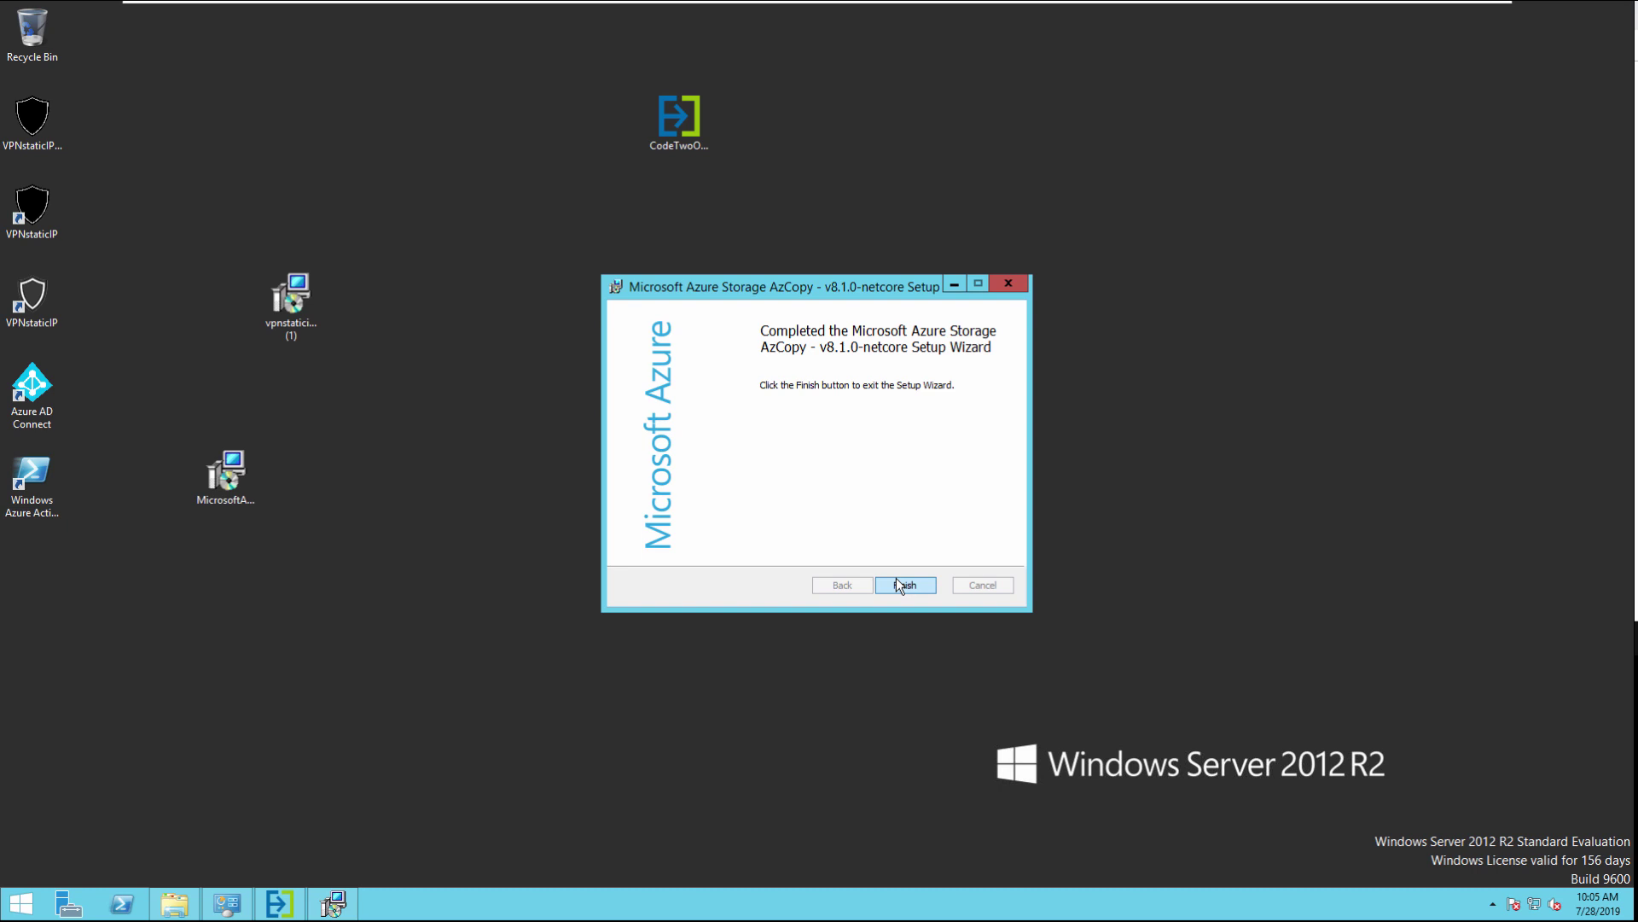
{"action": "left_click", "coordinate": [897, 583]}
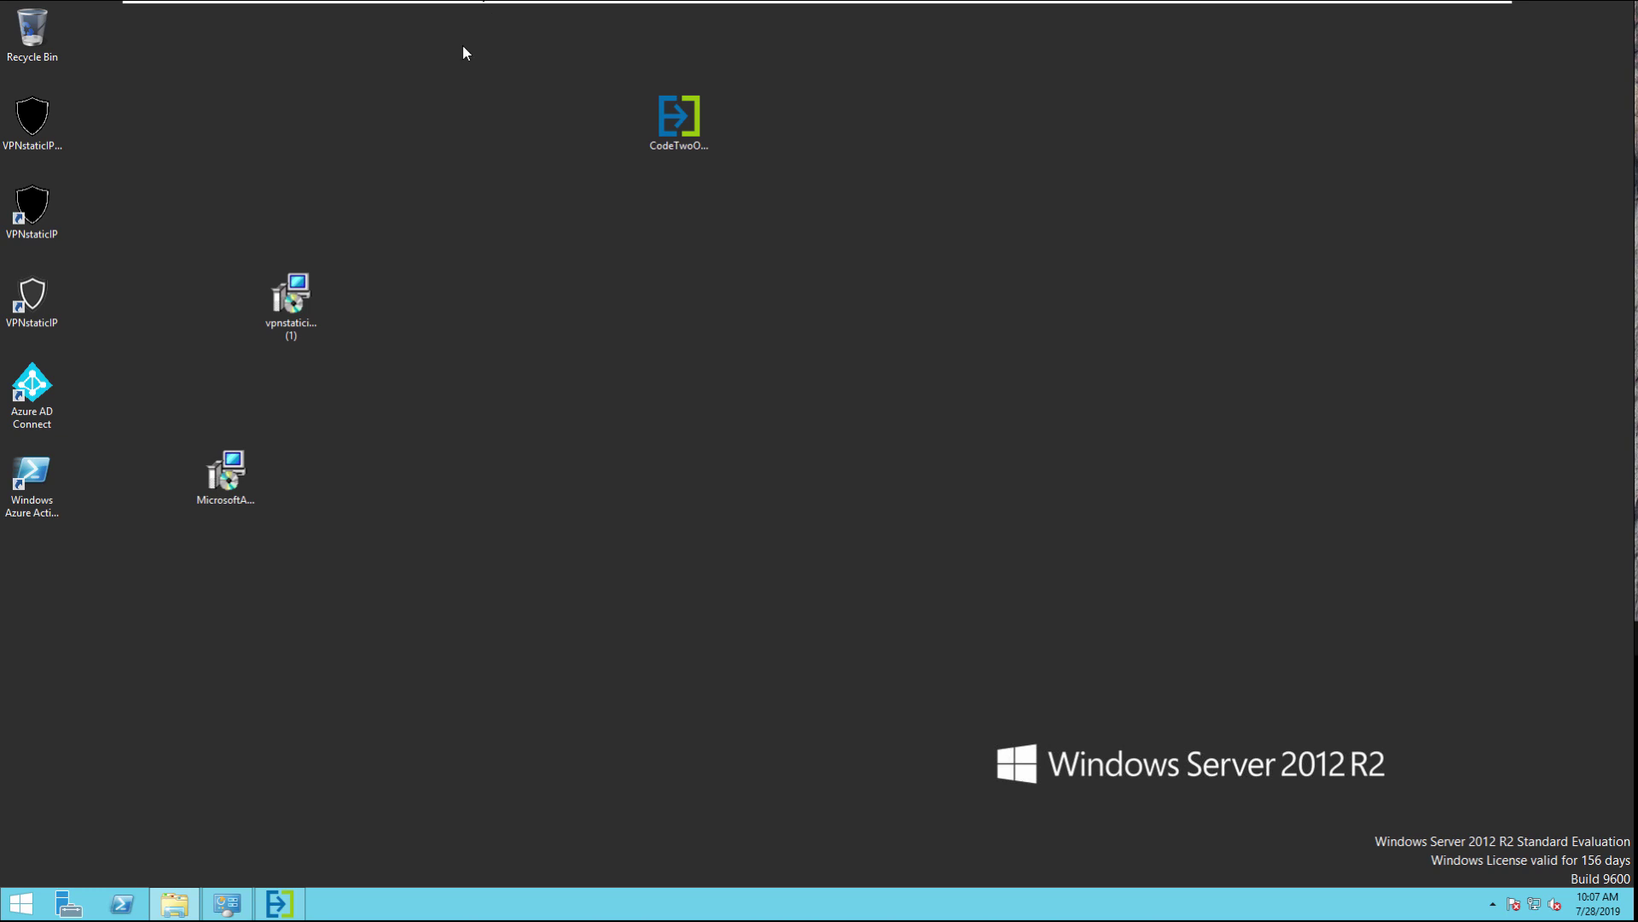
Create a text document on the desktop and enter "AzCopy.exe /Source:<Location of PST files> /Dest:<SAS URL> /V:<Log file location> /Y" twice, separated by a blank line.
{"action": "right_click", "coordinate": [202, 775]}
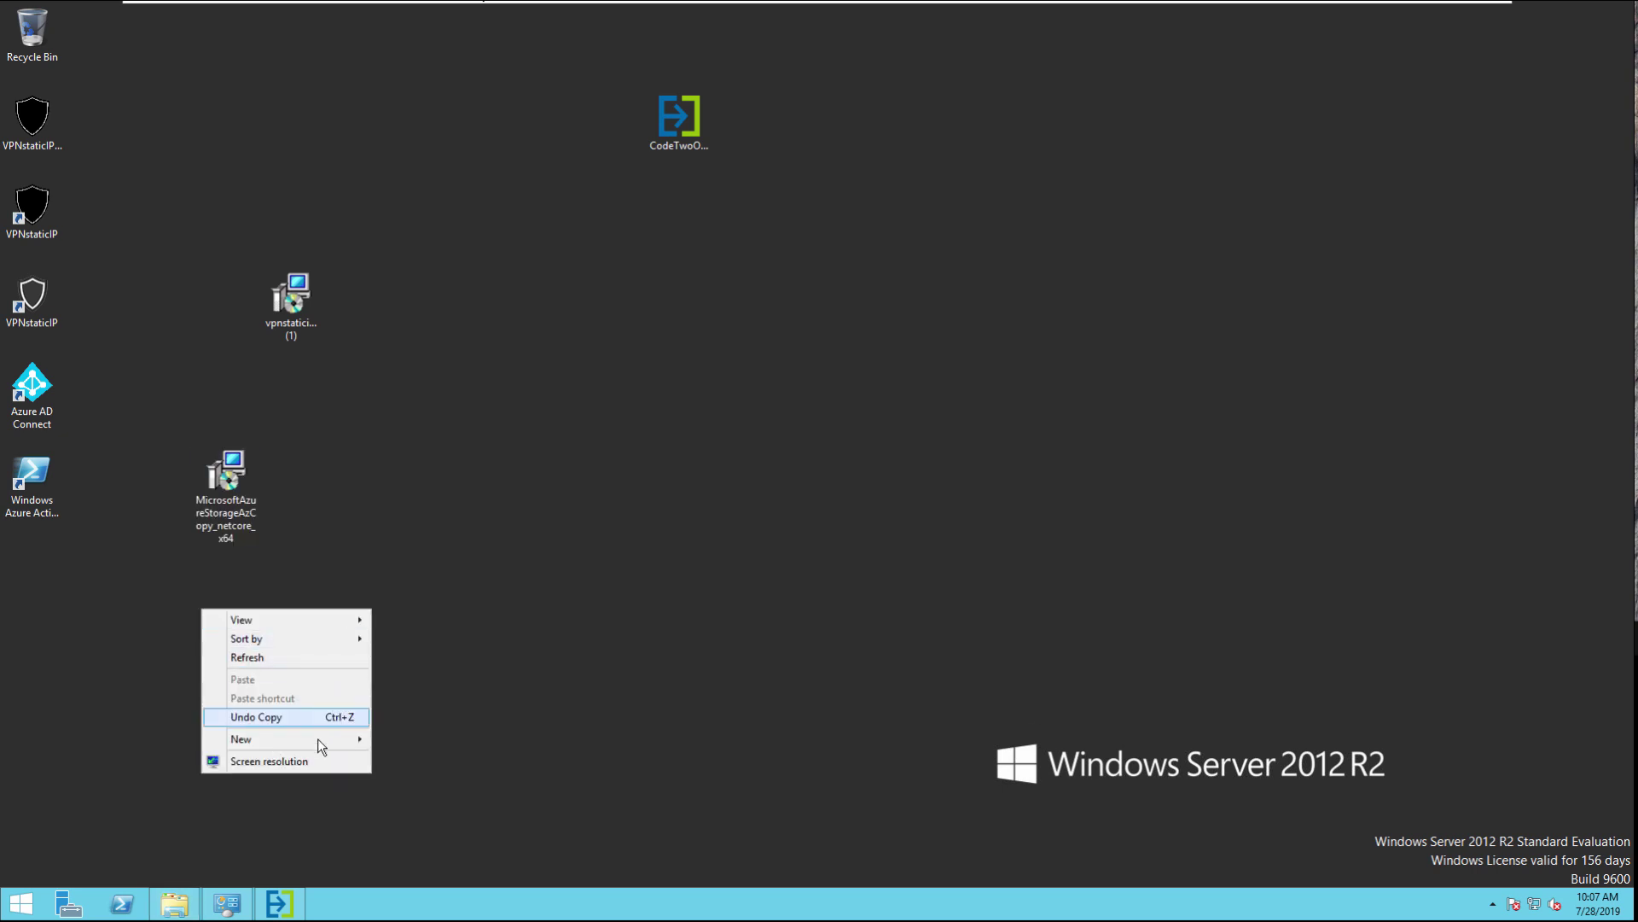
{"action": "mouse_move", "coordinate": [317, 739]}
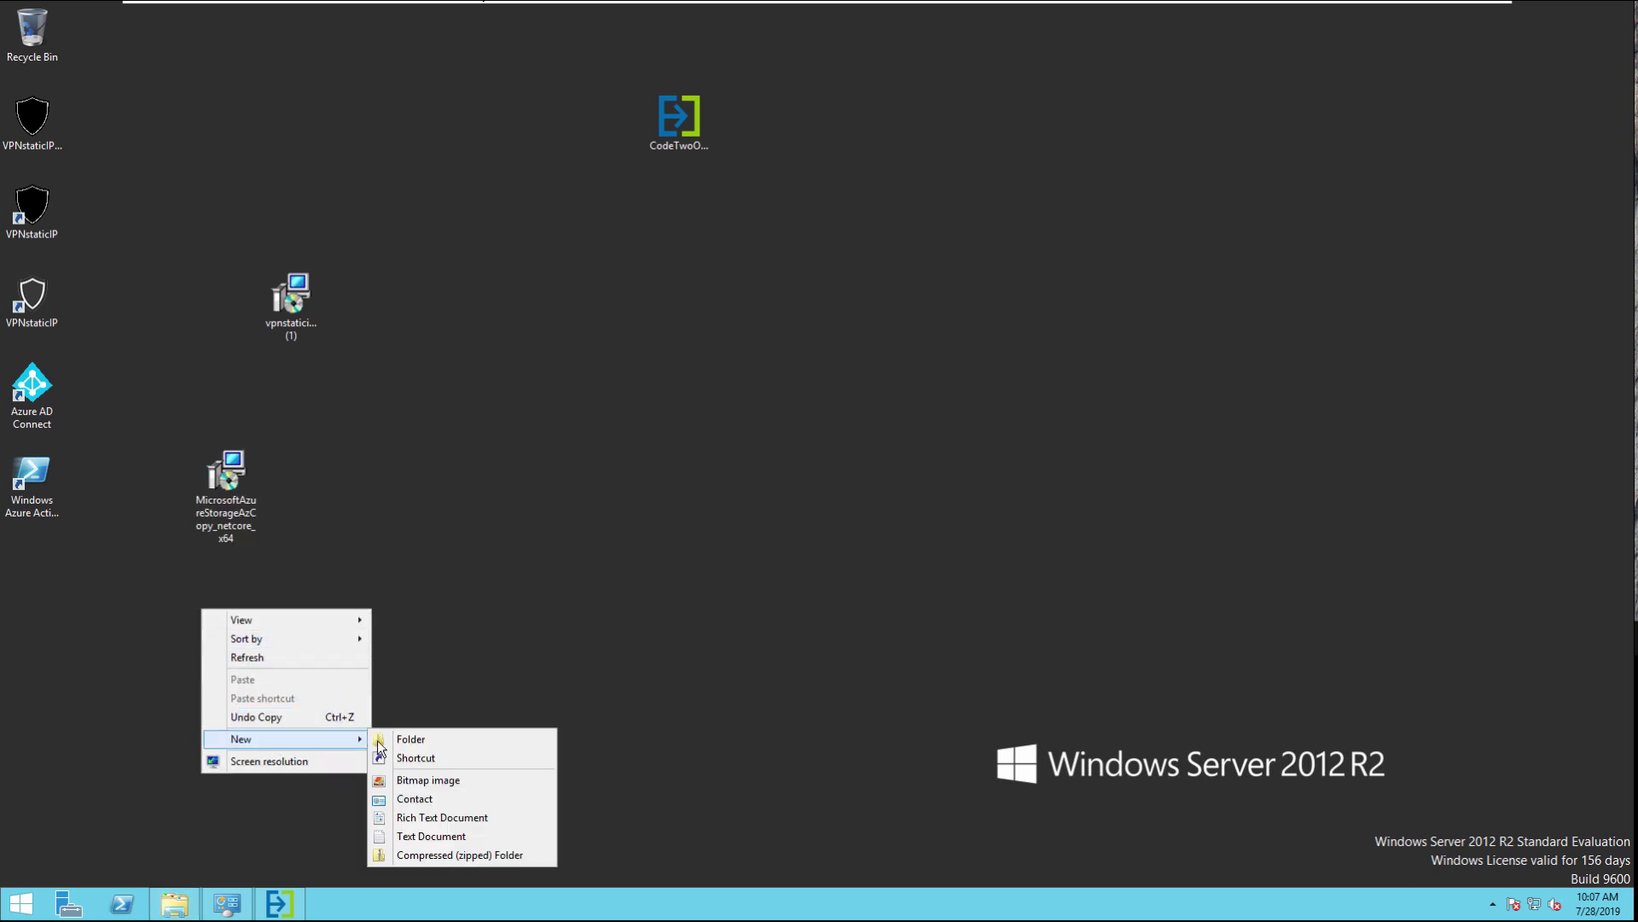
{"action": "left_click", "coordinate": [424, 838]}
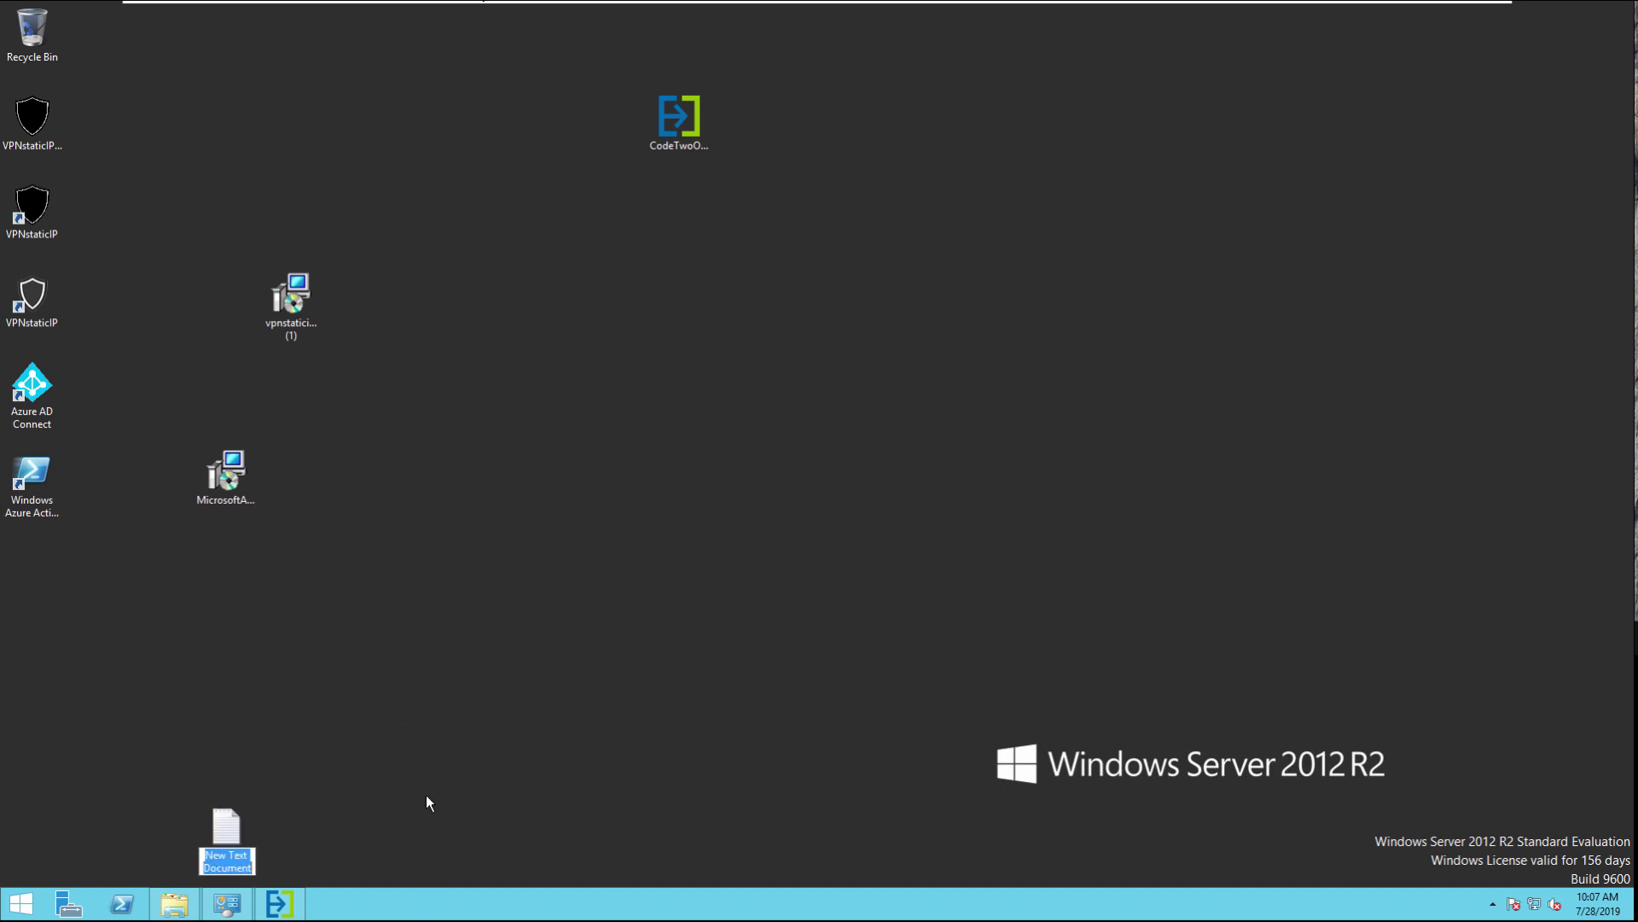
{"action": "left_click", "coordinate": [215, 838]}
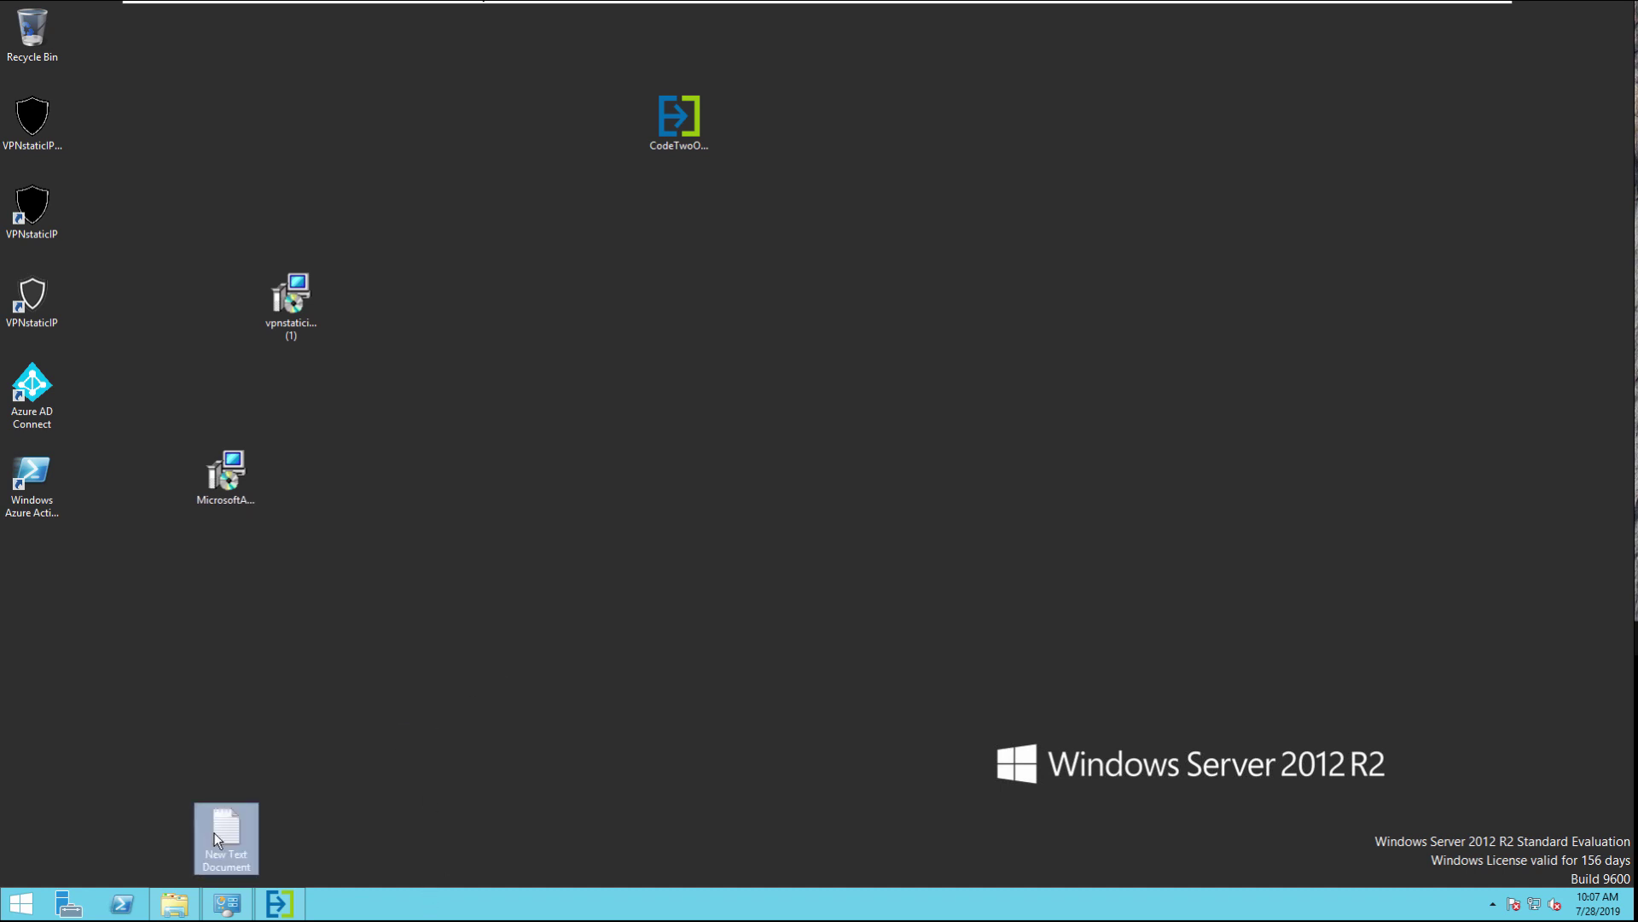
{"action": "double_click", "coordinate": [216, 839]}
{"action": "type", "text": "AzCopy.exe /Source:<Location of PST files> /Dest:<SAS URL> /V:<Log file location> /Y"}
{"action": "key", "text": "Return"}
{"action": "key", "text": "Return"}
{"action": "type", "text": "AzCopy.exe /Source:<Location of PST files> /Dest:<SAS URL> /V:<Log file location> /Y"}
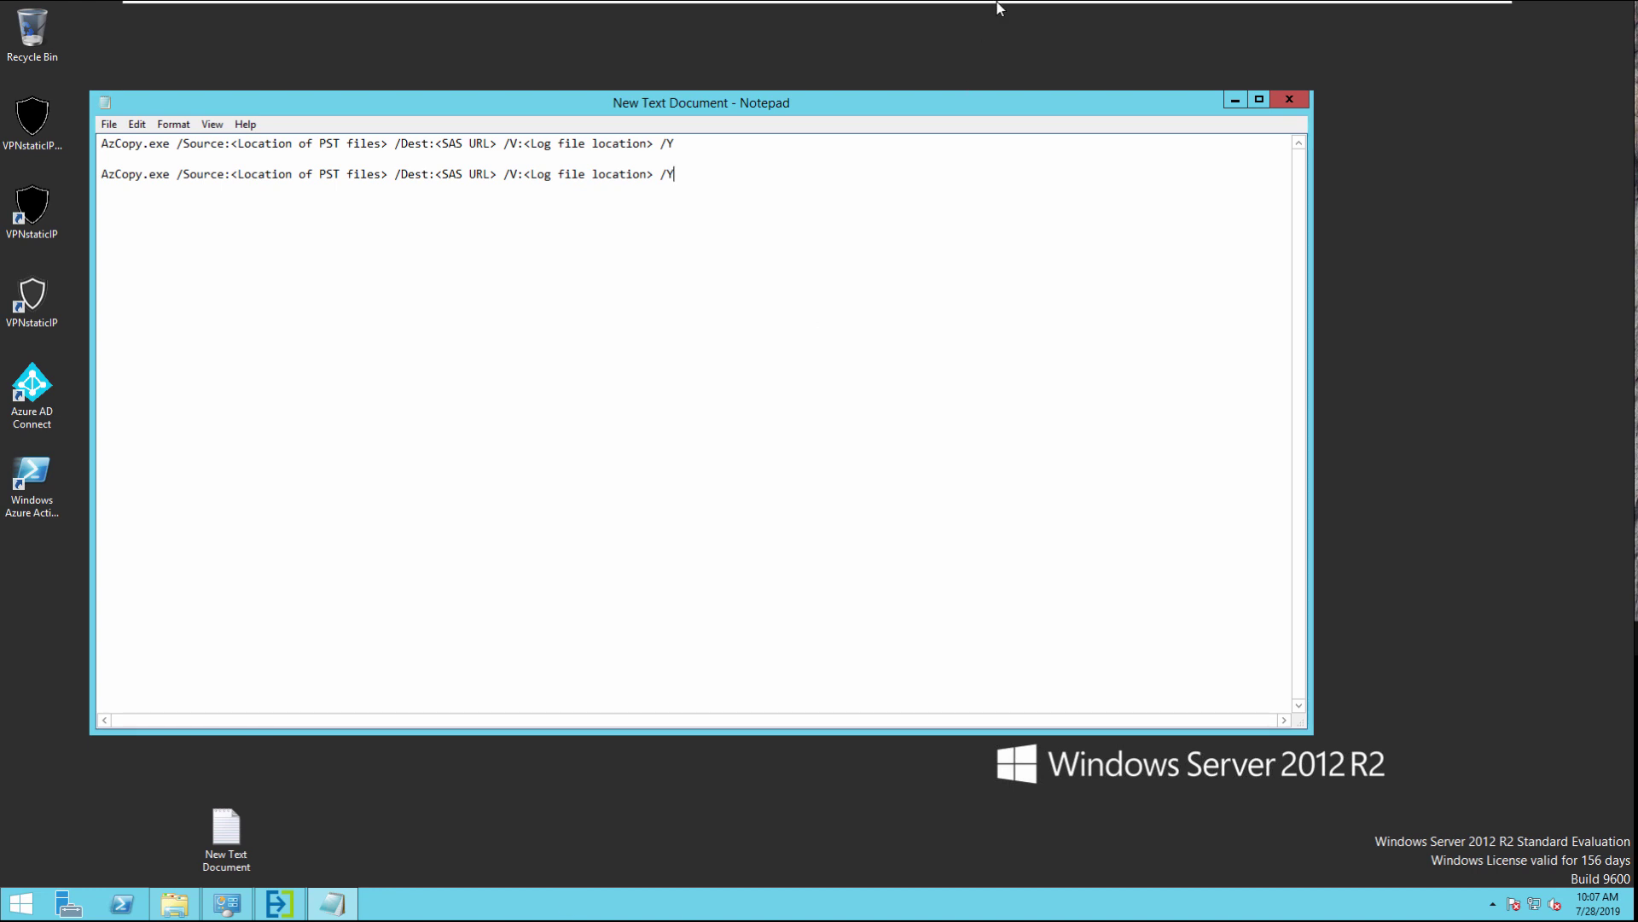
Copy the whole SAS URL from the "url for pst" file on the host computer and return to the DC-online virtual machine.
{"action": "mouse_move", "coordinate": [994, 3]}
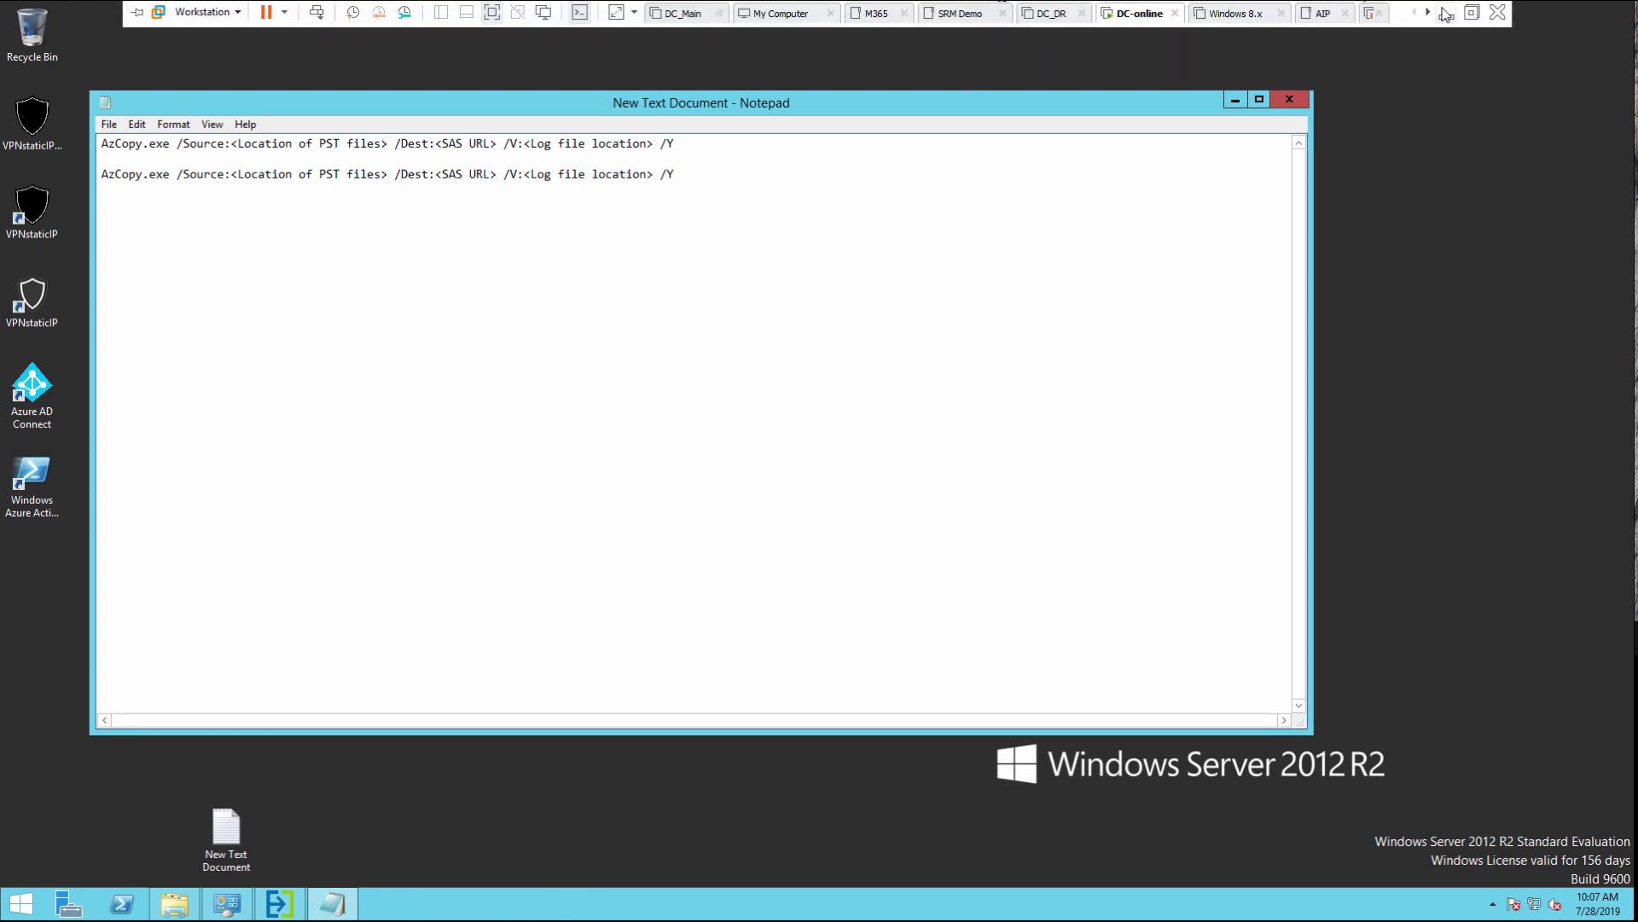
{"action": "left_click", "coordinate": [1446, 15]}
{"action": "left_click", "coordinate": [1189, 903]}
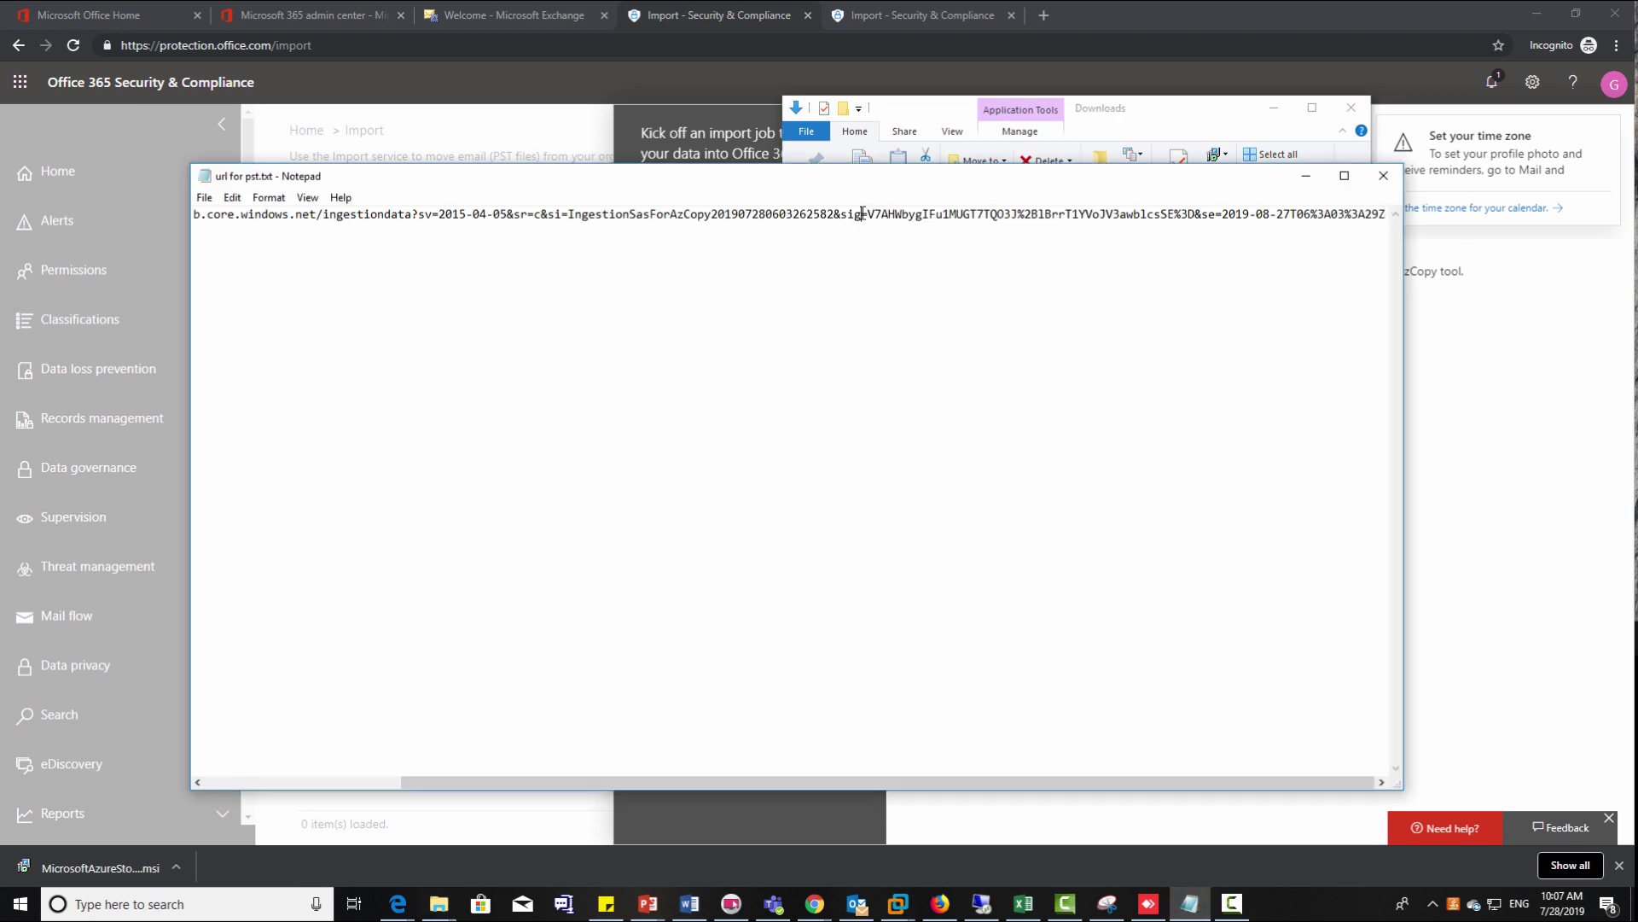
{"action": "key", "text": "ctrl+a"}
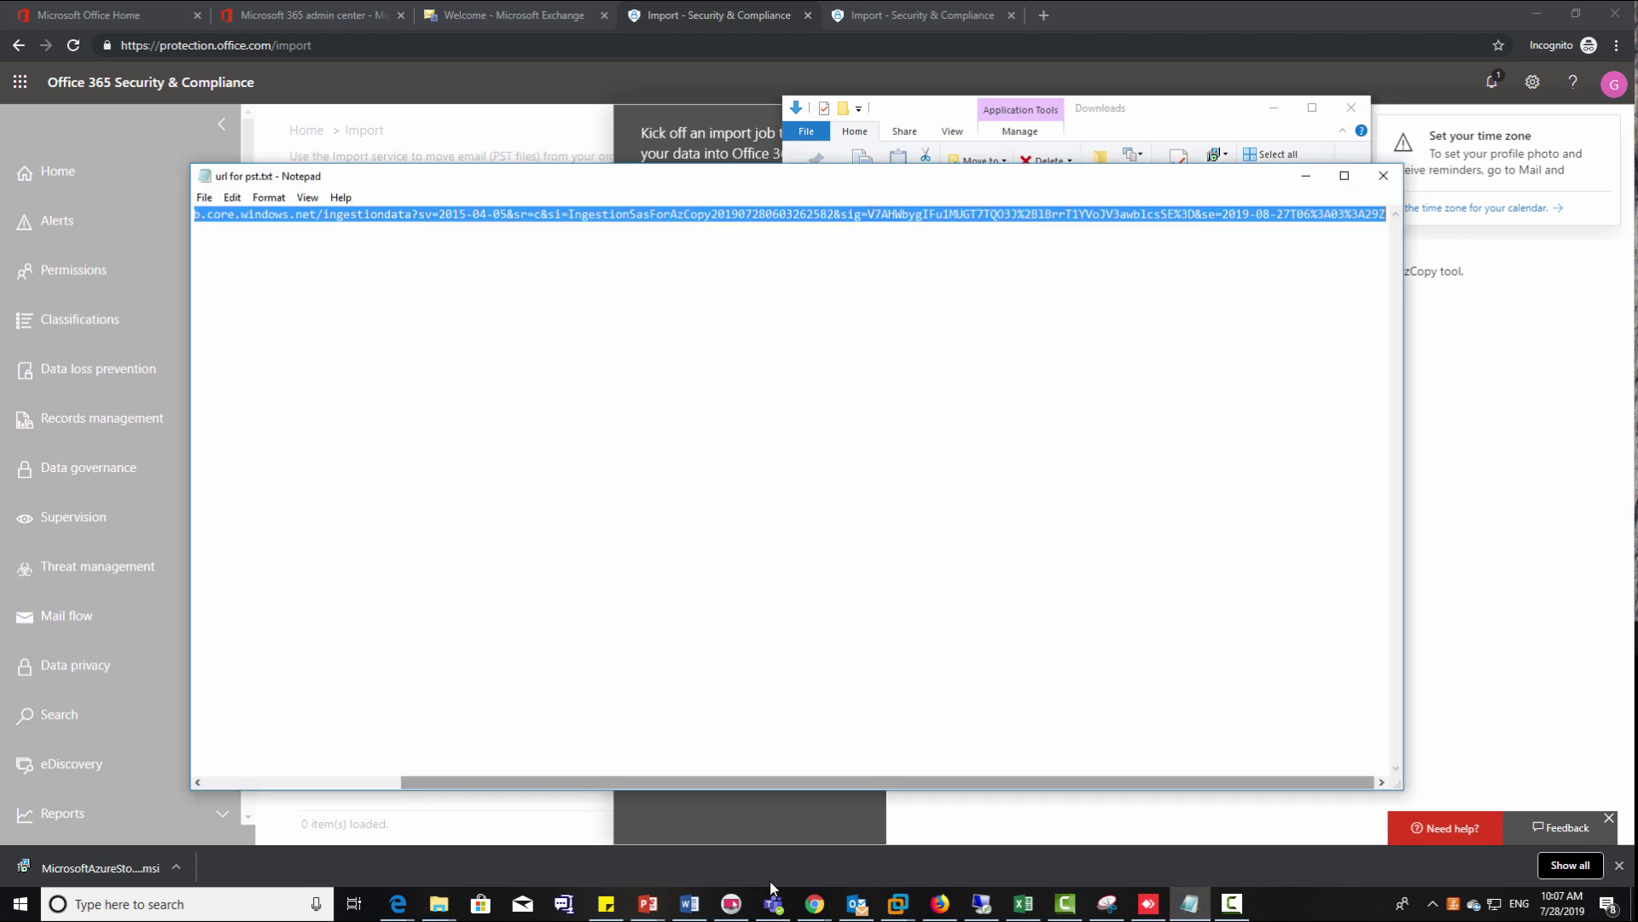
{"action": "mouse_move", "coordinate": [894, 903]}
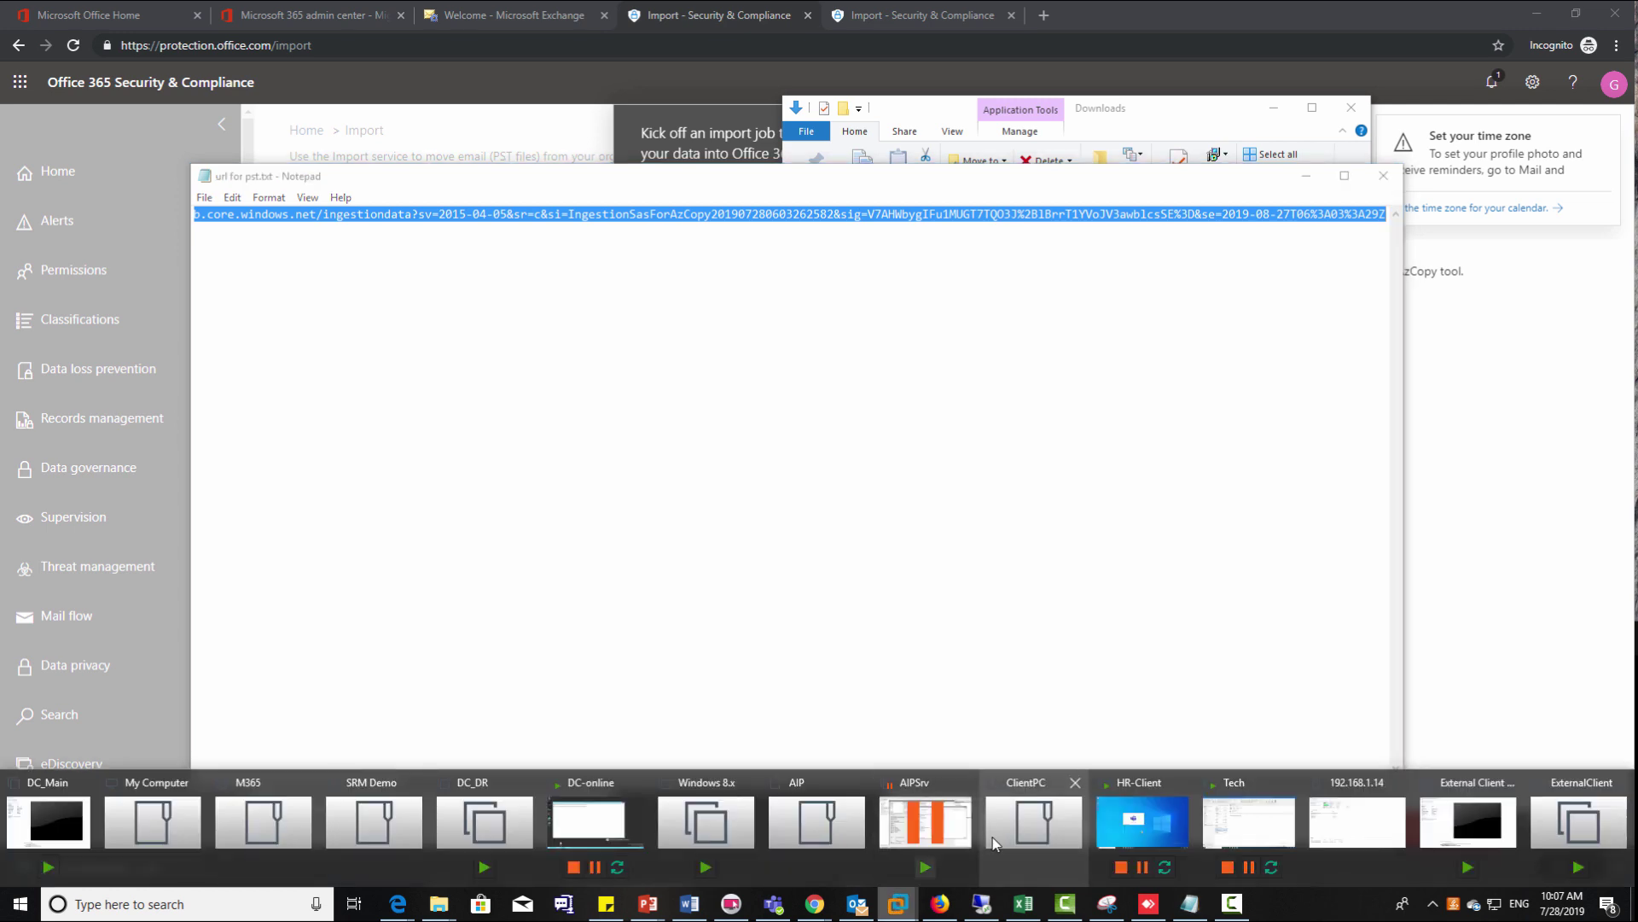
{"action": "mouse_move", "coordinate": [670, 794]}
{"action": "left_click", "coordinate": [595, 819]}
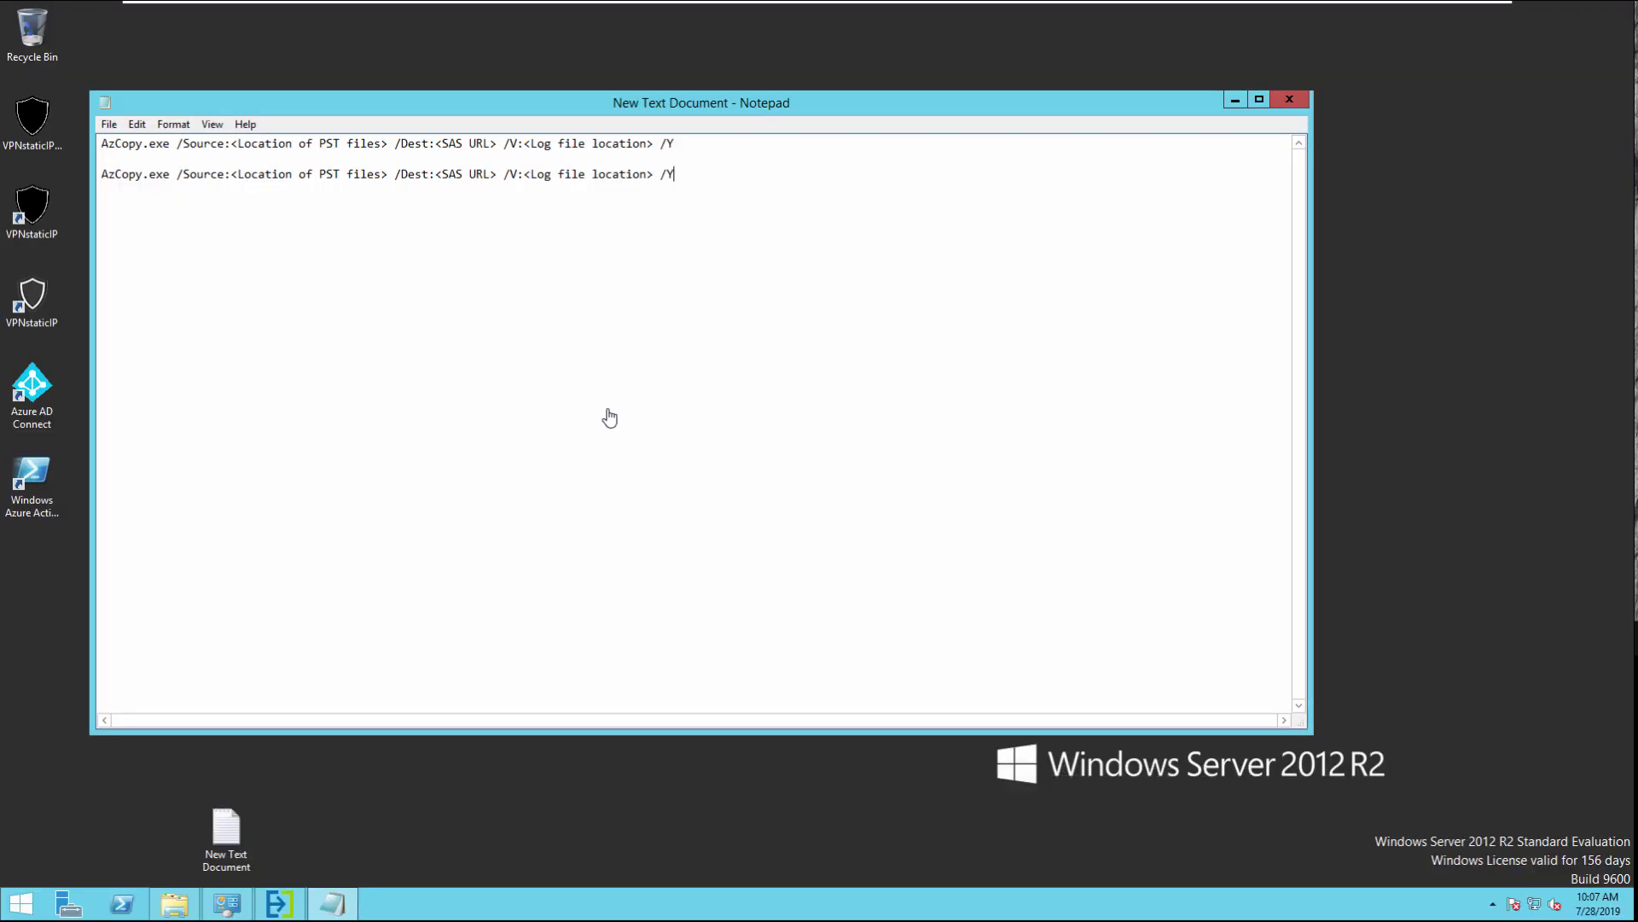
Replace the <SAS URL> placeholder in the second AzCopy command line with the copied SAS URL.
{"action": "left_click", "coordinate": [495, 173]}
{"action": "key", "text": "BackSpace"}
{"action": "key", "text": "BackSpace"}
{"action": "key", "text": "BackSpace"}
{"action": "key", "text": "BackSpace"}
{"action": "key", "text": "BackSpace"}
{"action": "key", "text": "BackSpace"}
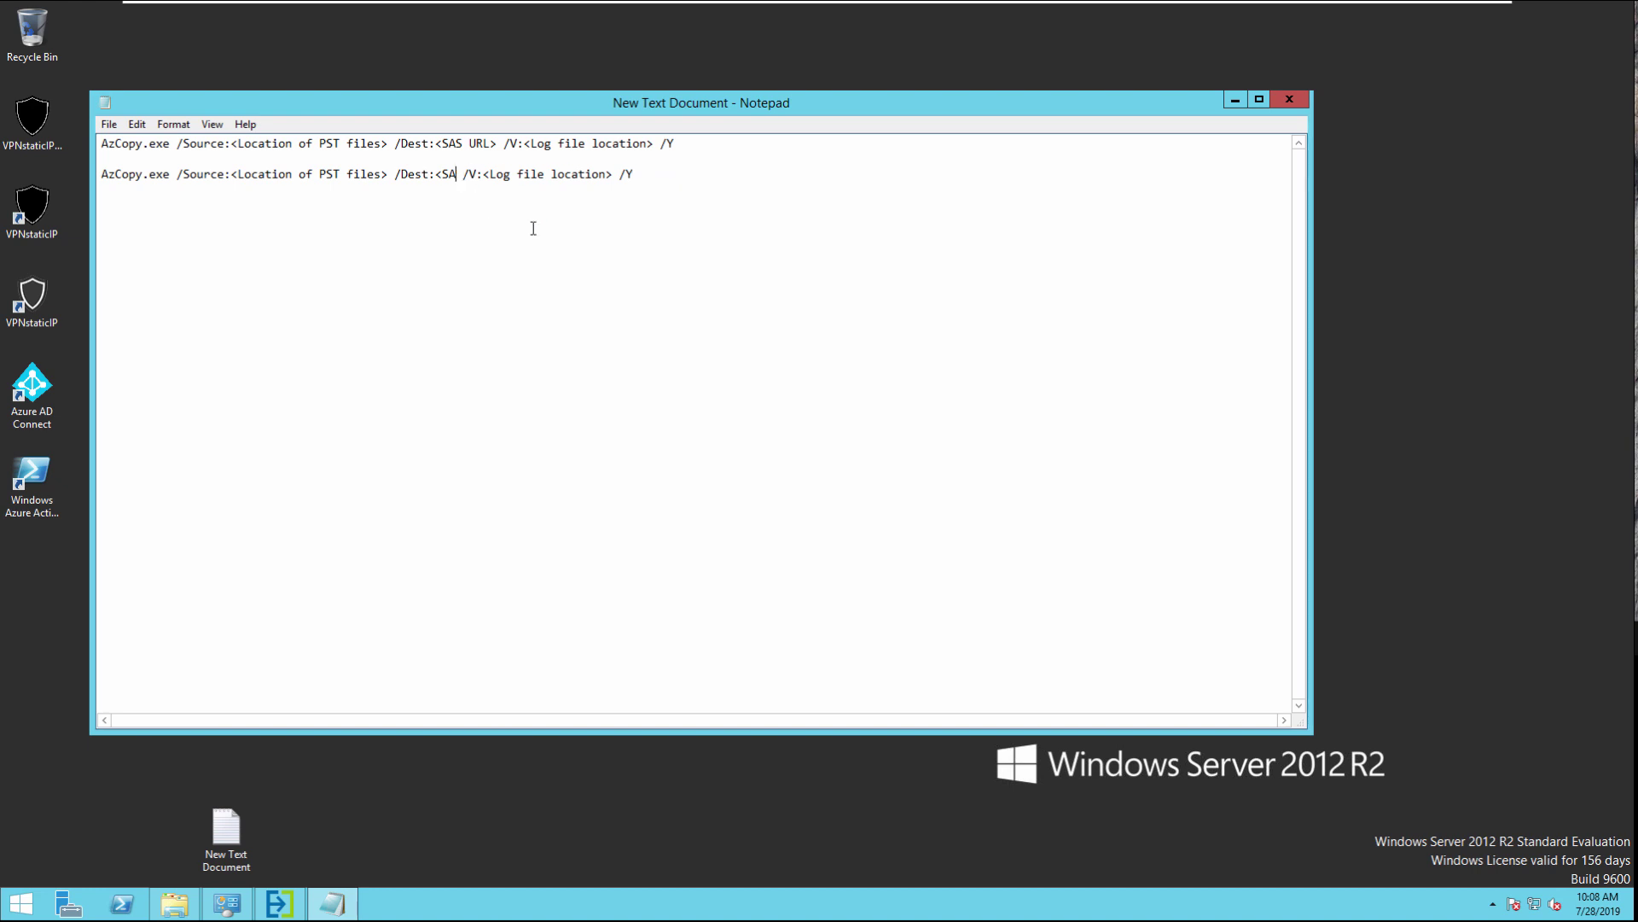
{"action": "key", "text": "BackSpace"}
{"action": "key", "text": "BackSpace"}
{"action": "key", "text": "BackSpace"}
{"action": "key", "text": "ctrl+v"}
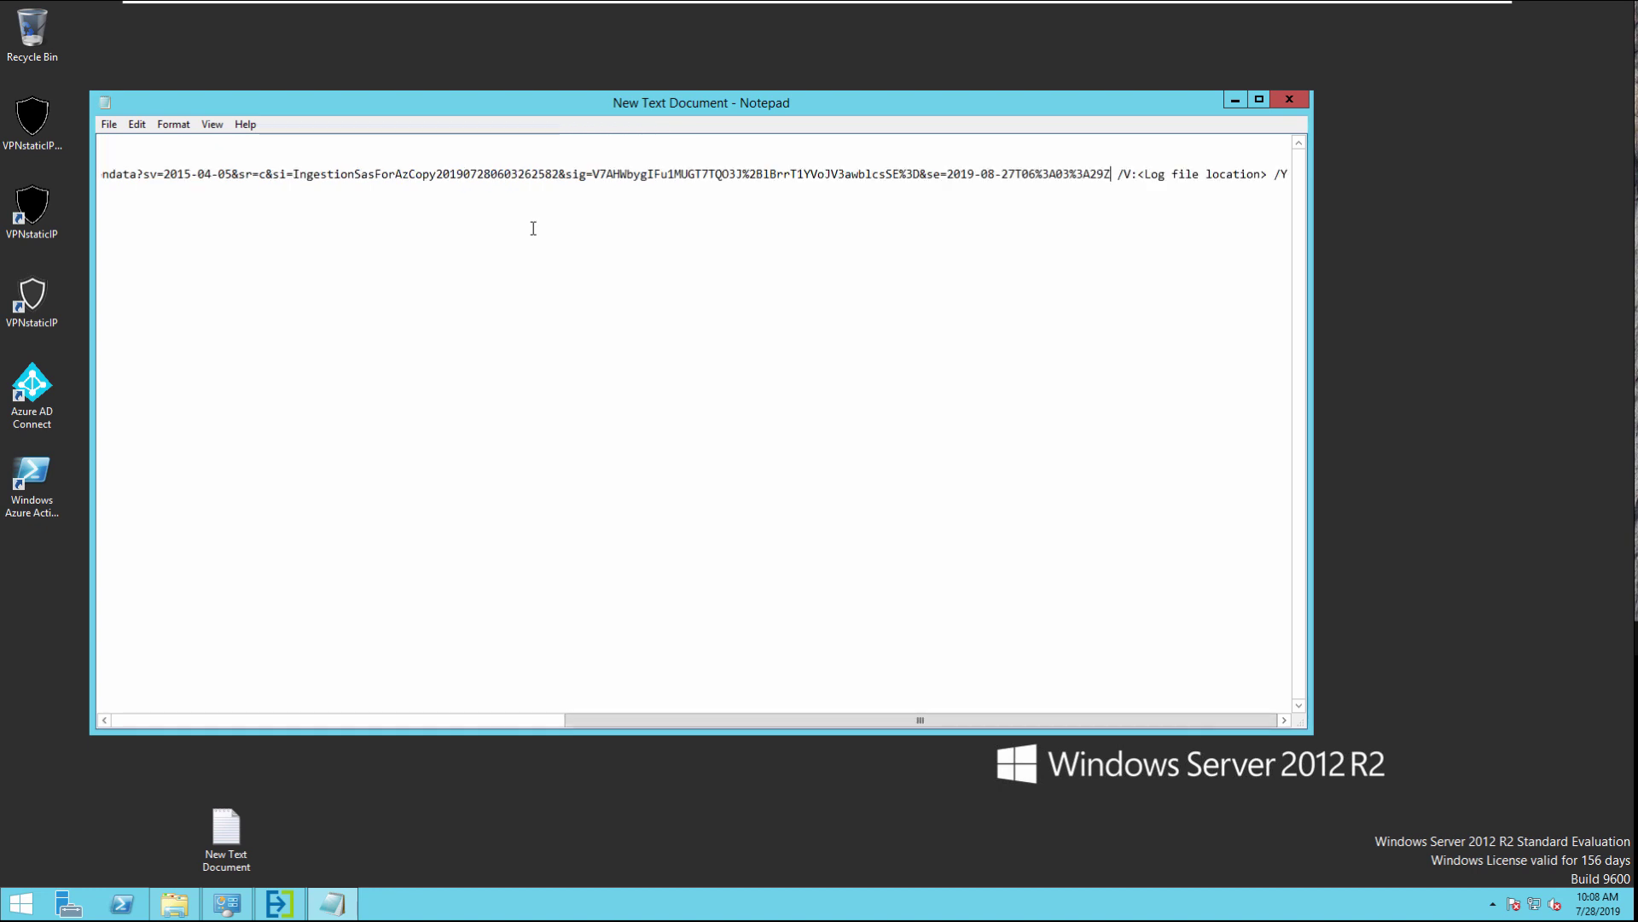
Replace the /V log file parameter in the second AzCopy command line with /C:Log.
{"action": "left_click", "coordinate": [1132, 174]}
{"action": "key", "text": "BackSpace"}
{"action": "type", "text": "C"}
{"action": "key", "text": "ctrl+shift+Right"}
{"action": "key", "text": "ctrl+shift+Right"}
{"action": "key", "text": "ctrl+shift+Right"}
{"action": "type", "text": ":Log"}
{"action": "key", "text": "Left"}
{"action": "key", "text": "Left"}
{"action": "key", "text": "Left"}
{"action": "key", "text": "Left"}
{"action": "key", "text": "Left"}
{"action": "key", "text": "Left"}
{"action": "key", "text": "Left"}
{"action": "key", "text": "Left"}
{"action": "key", "text": "Left"}
{"action": "key", "text": "Left"}
{"action": "key", "text": "Left"}
{"action": "key", "text": "Left"}
{"action": "key", "text": "Left"}
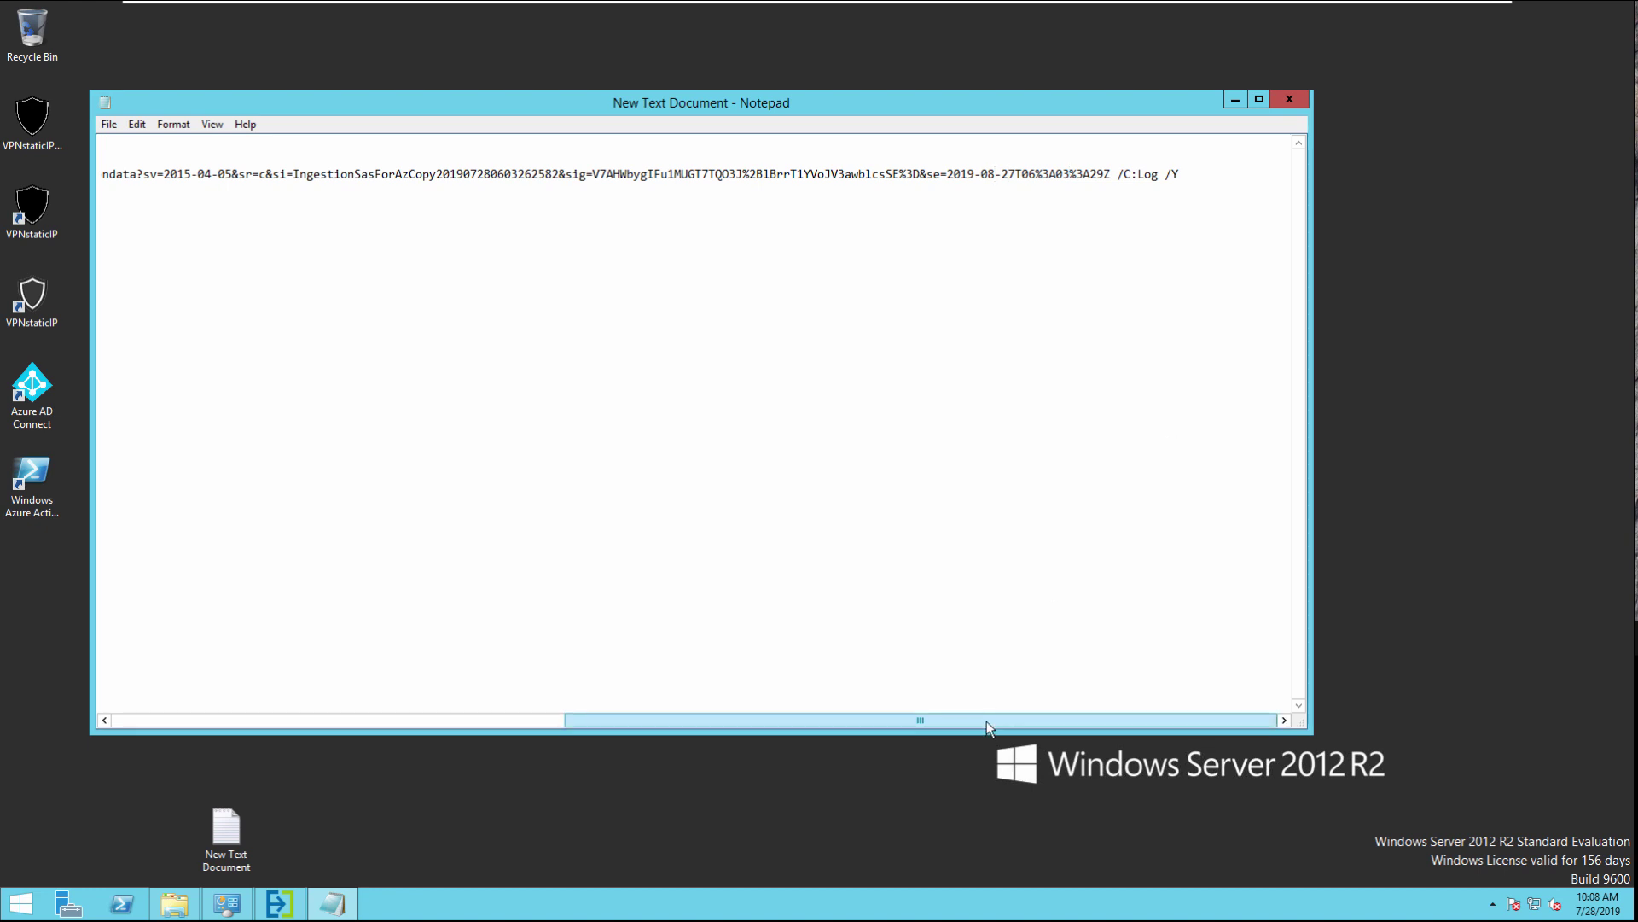
Replace the <Location of PST files> placeholder in the second command line with the network path \\dc1\pst.
{"action": "scroll", "coordinate": [785, 704], "scroll_direction": "left", "scroll_amount": 5}
{"action": "scroll", "coordinate": [483, 683], "scroll_direction": "left", "scroll_amount": 3}
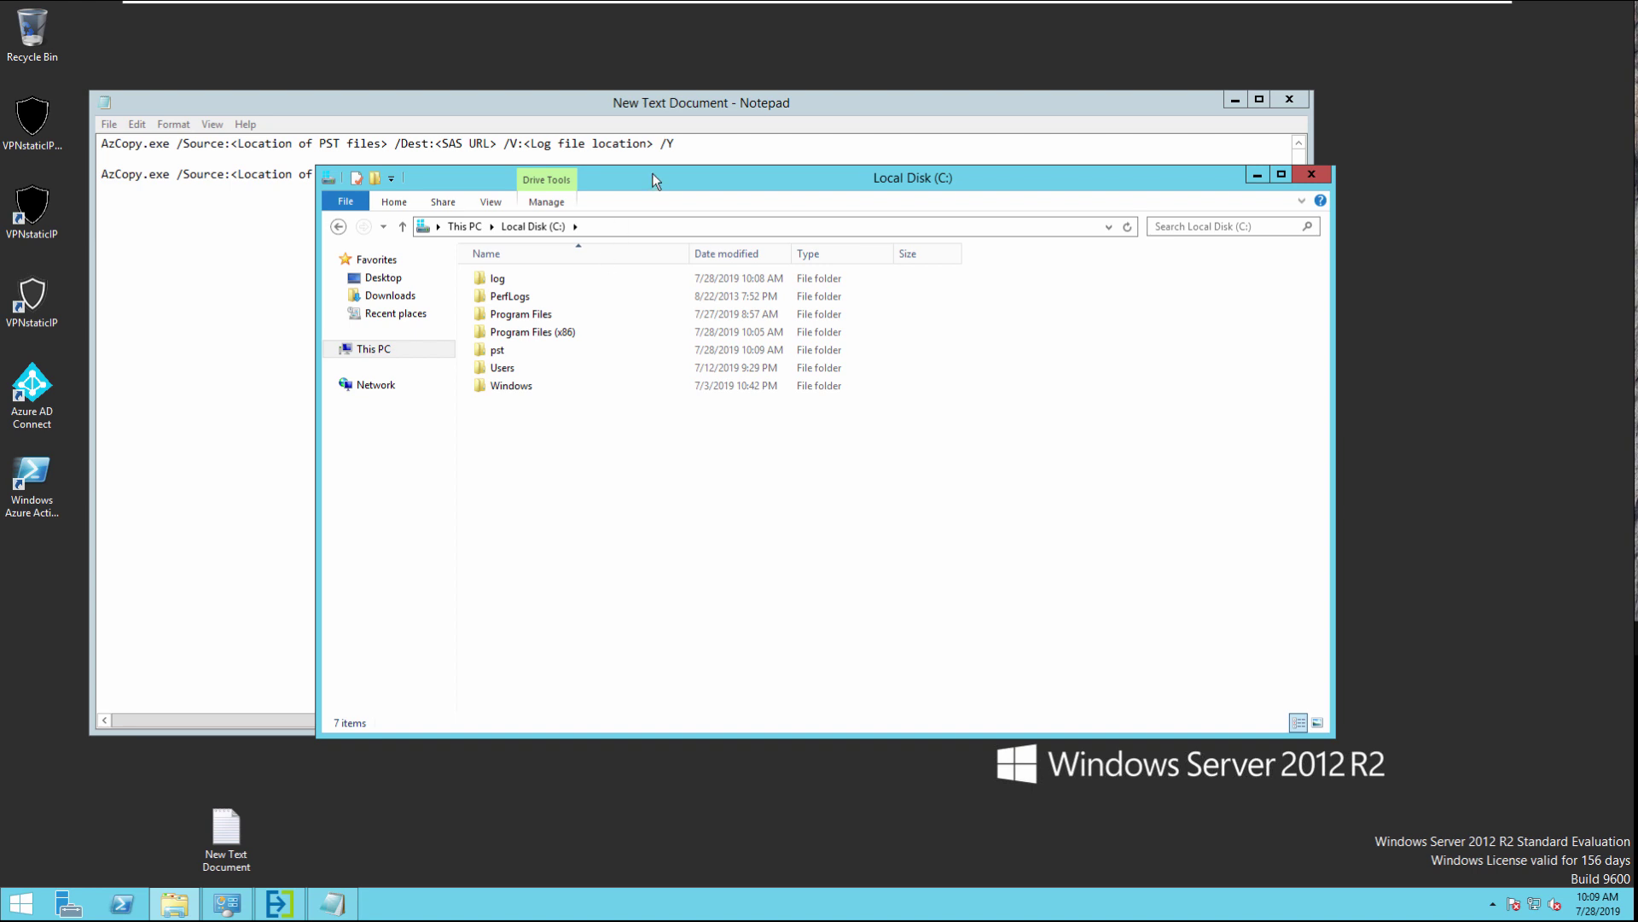
{"action": "left_click_drag", "start_coordinate": [654, 172], "coordinate": [634, 342]}
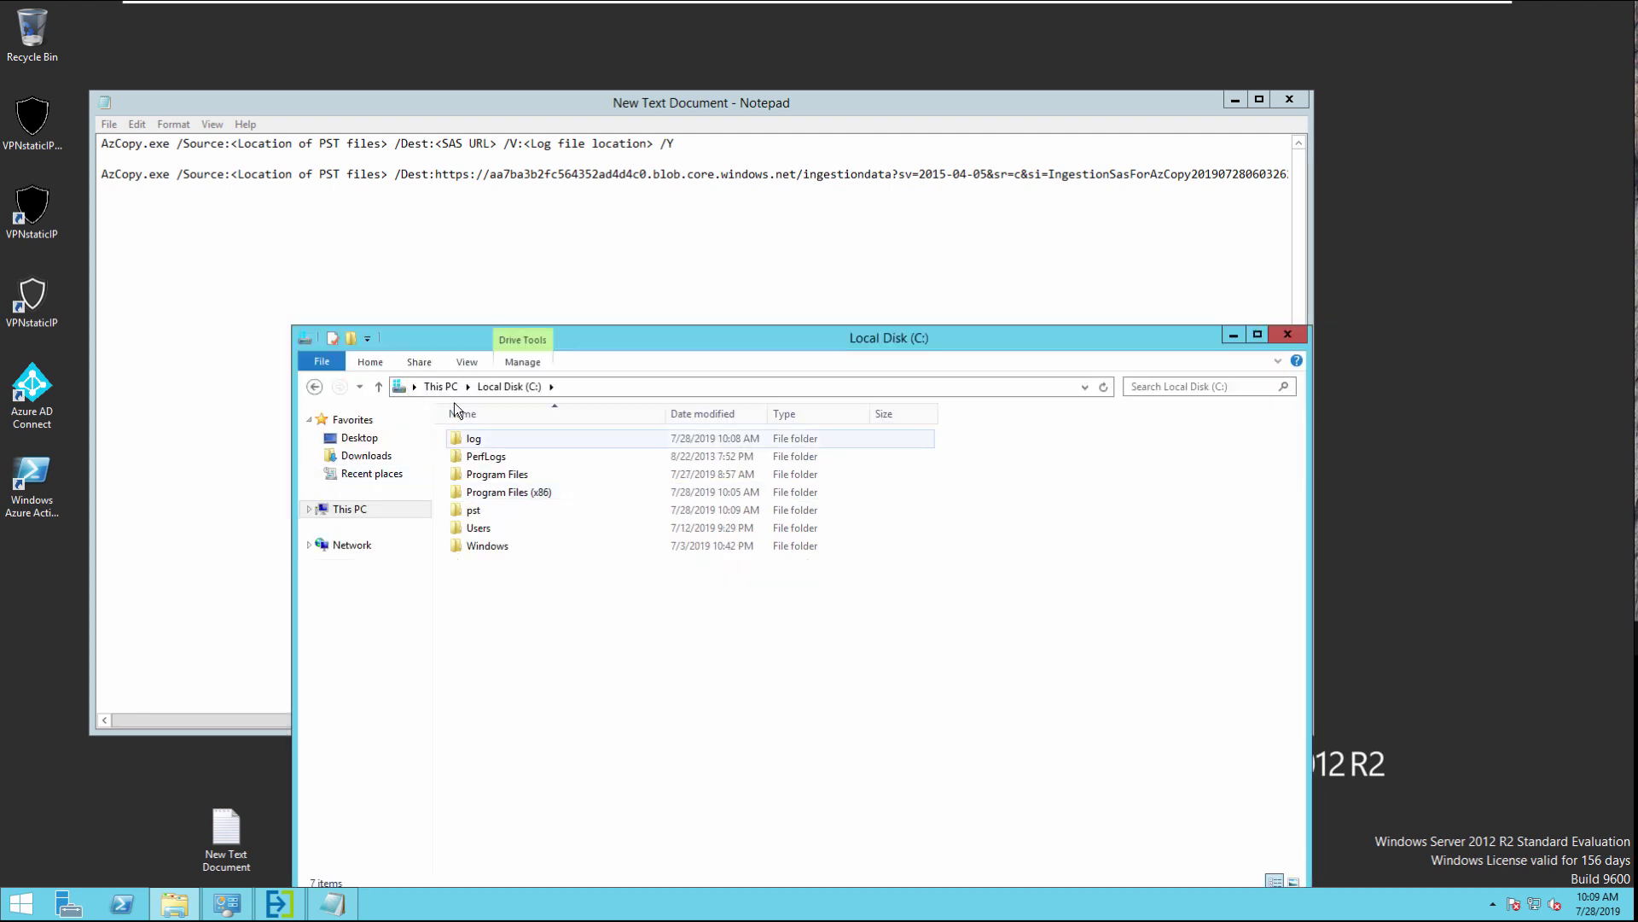
{"action": "left_click_drag", "start_coordinate": [244, 718], "coordinate": [157, 688]}
{"action": "left_click", "coordinate": [385, 170]}
{"action": "key", "text": "BackSpace"}
{"action": "key", "text": "BackSpace"}
{"action": "key", "text": "BackSpace"}
{"action": "key", "text": "BackSpace"}
{"action": "key", "text": "BackSpace"}
{"action": "key", "text": "BackSpace"}
{"action": "key", "text": "BackSpace"}
{"action": "key", "text": "BackSpace"}
{"action": "key", "text": "BackSpace"}
{"action": "key", "text": "BackSpace"}
{"action": "key", "text": "BackSpace"}
{"action": "key", "text": "BackSpace"}
{"action": "key", "text": "BackSpace"}
{"action": "key", "text": "BackSpace"}
{"action": "key", "text": "BackSpace"}
{"action": "key", "text": "BackSpace"}
{"action": "key", "text": "BackSpace"}
{"action": "key", "text": "BackSpace"}
{"action": "key", "text": "BackSpace"}
{"action": "key", "text": "BackSpace"}
{"action": "key", "text": "BackSpace"}
{"action": "key", "text": "BackSpace"}
{"action": "key", "text": "BackSpace"}
{"action": "type", "text": "//"}
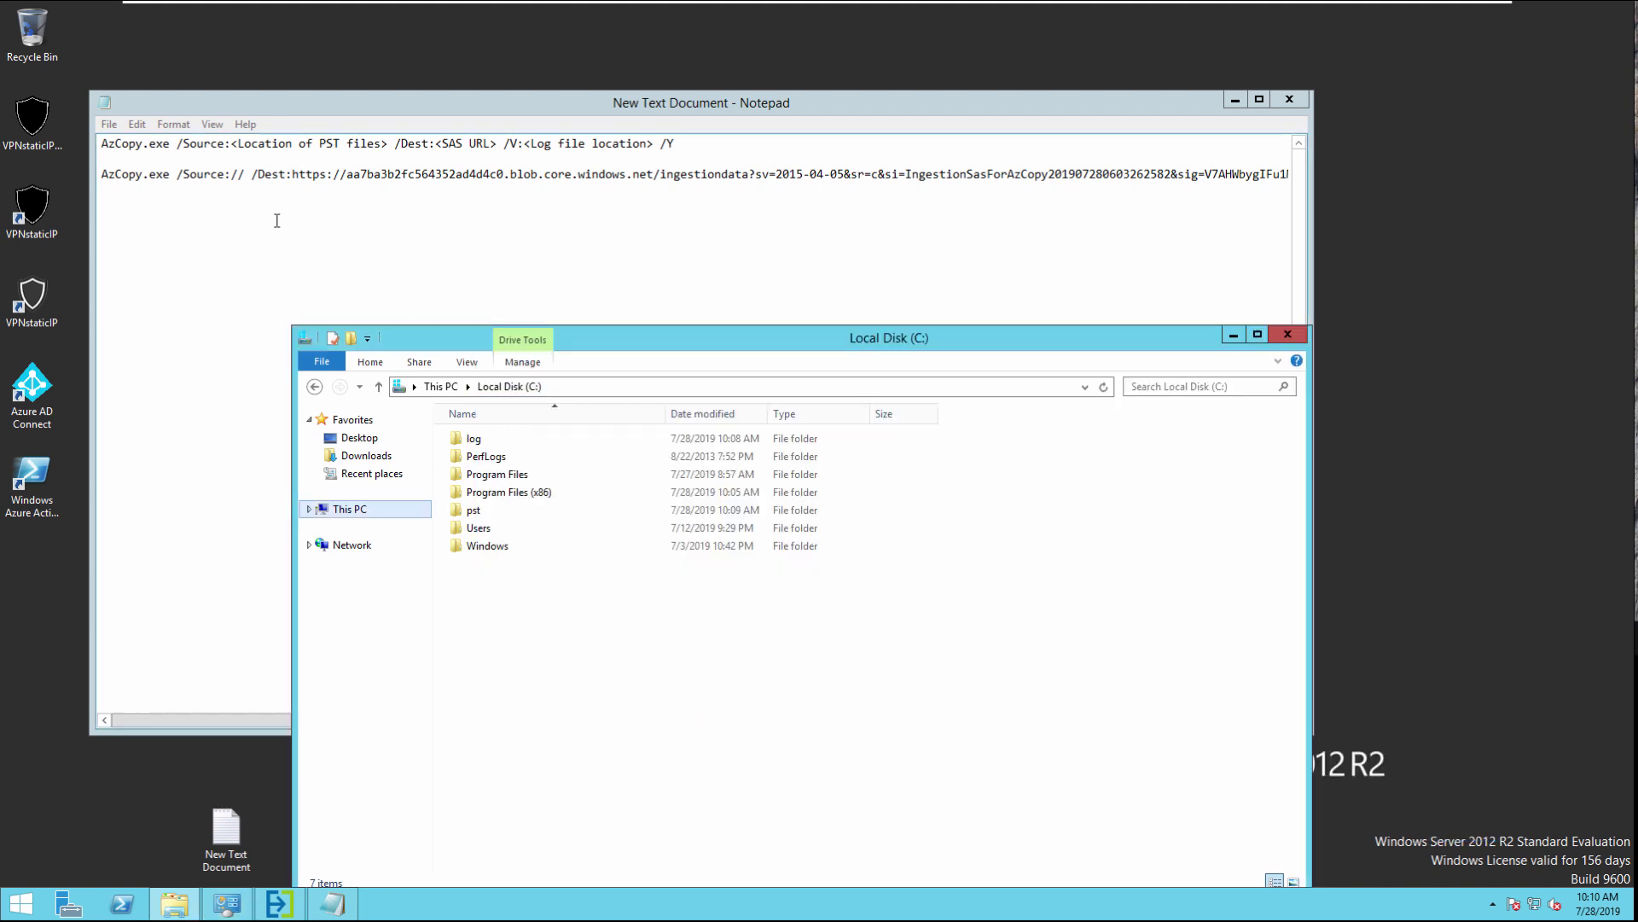
{"action": "left_click", "coordinate": [247, 177]}
{"action": "type", "text": "dc"}
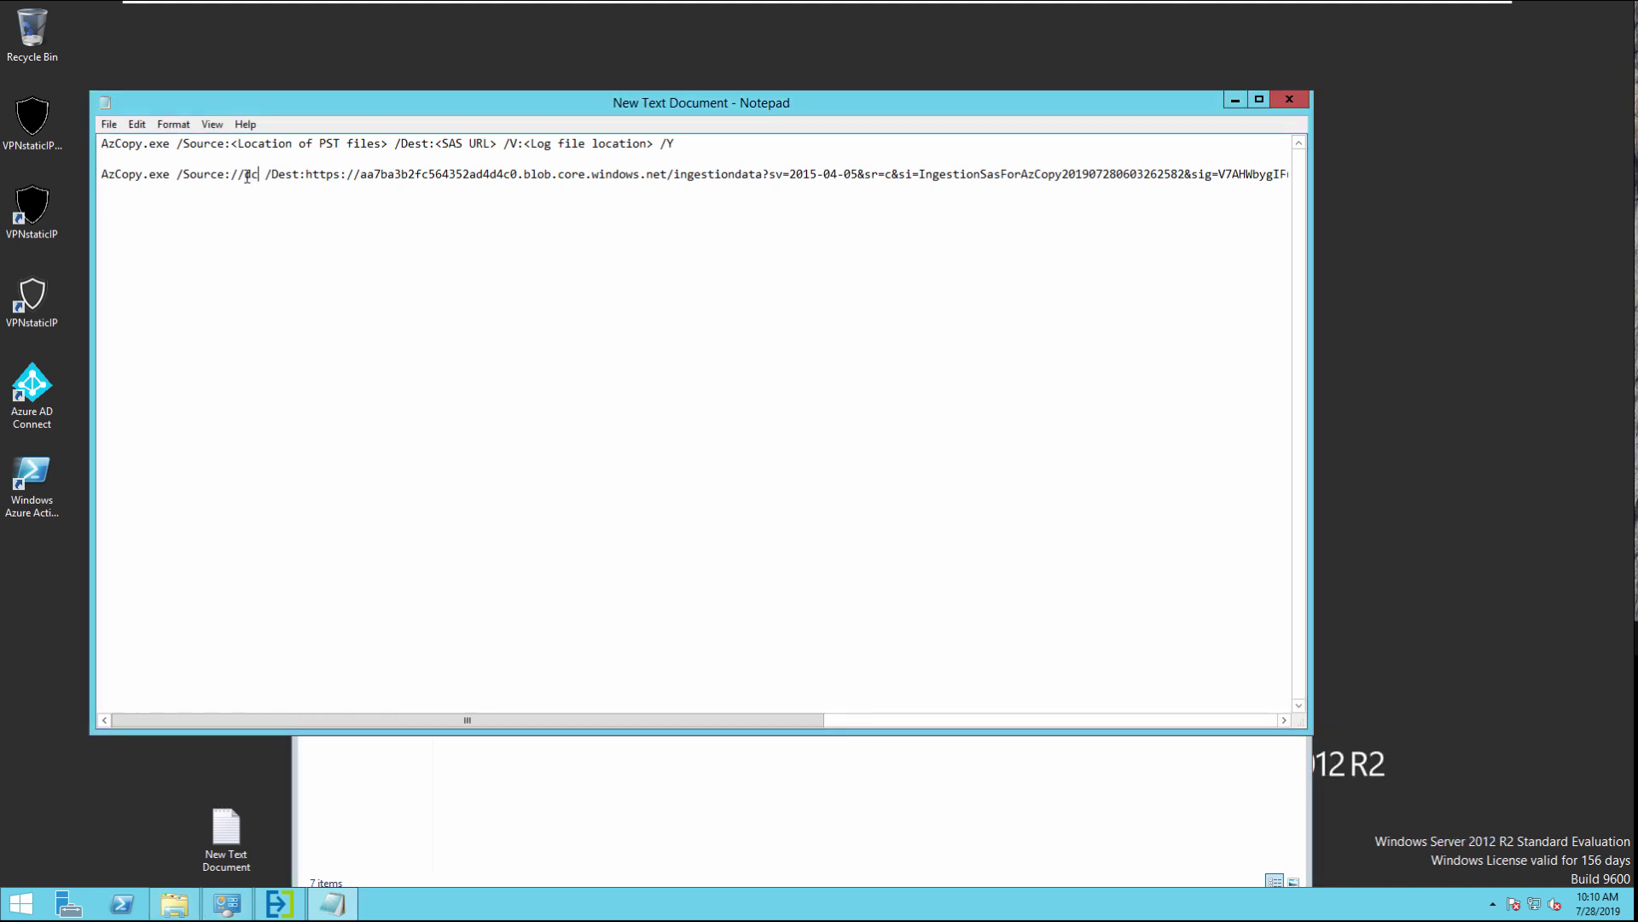
{"action": "type", "text": "1/"}
{"action": "key", "text": "BackSpace"}
{"action": "key", "text": "BackSpace"}
{"action": "type", "text": "\\\\dc1/"}
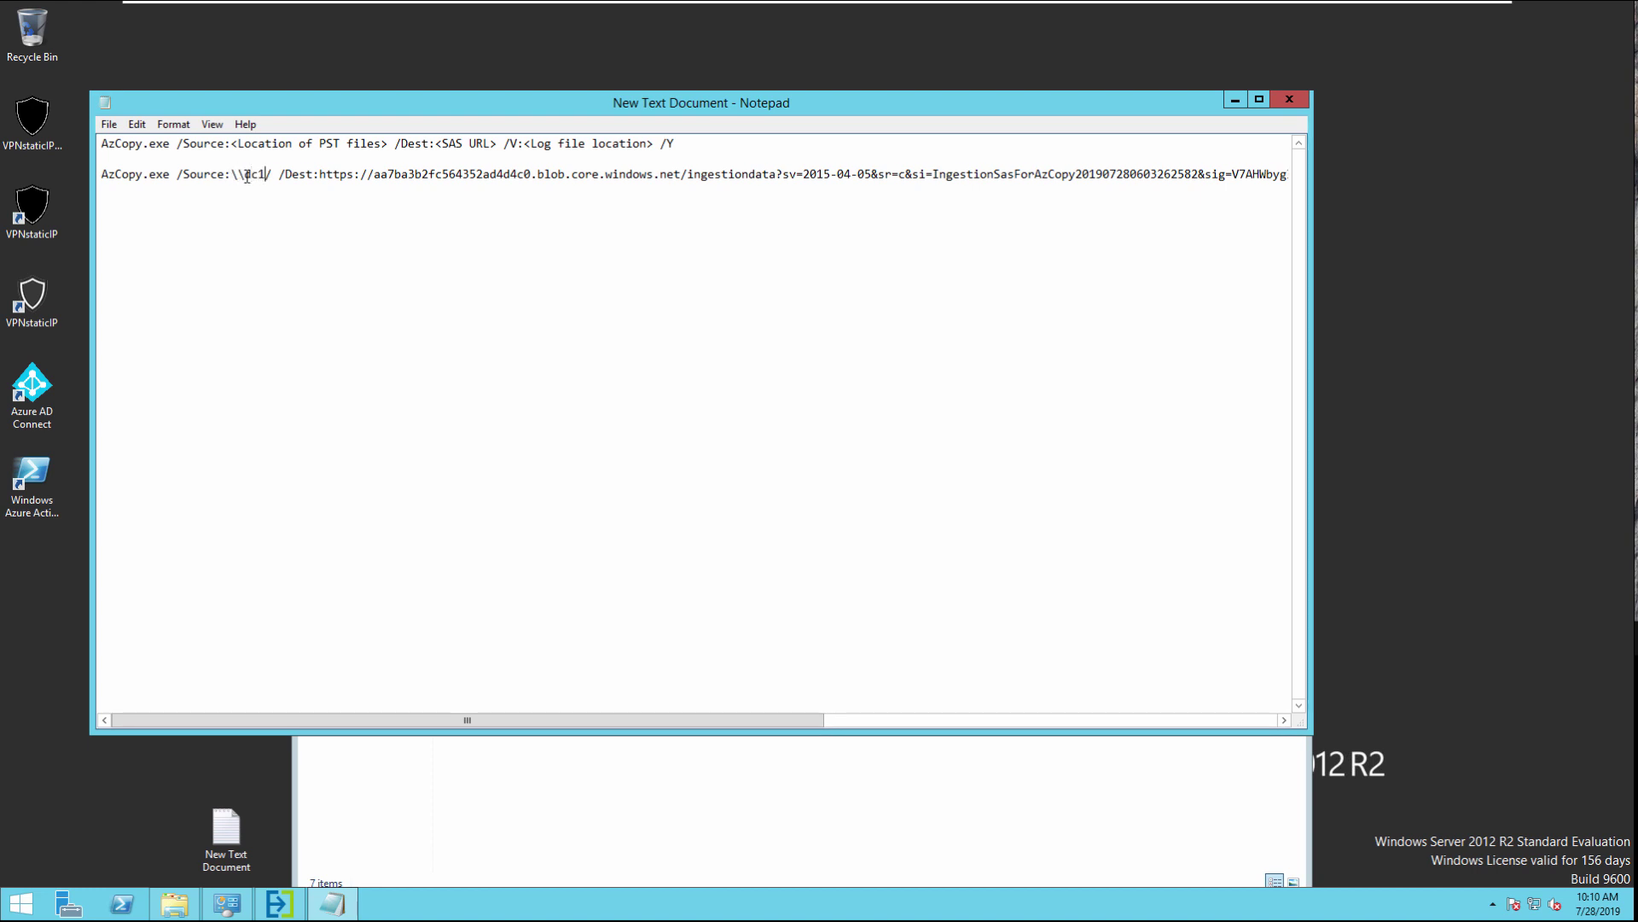
{"action": "key", "text": "Delete"}
{"action": "type", "text": "\\pst"}
Select the entire completed AzCopy command line, from AzCopy.exe through the /Y option.
{"action": "left_click", "coordinate": [103, 175]}
{"action": "key", "text": "shift+Right"}
{"action": "key", "text": "shift+Right"}
{"action": "key", "text": "shift+Right"}
{"action": "key", "text": "shift+Right"}
{"action": "key", "text": "shift+Right"}
{"action": "key", "text": "shift+Right"}
{"action": "key", "text": "shift+Right"}
{"action": "key", "text": "shift+Right"}
{"action": "key", "text": "shift+Right"}
{"action": "key", "text": "shift+Right"}
{"action": "key", "text": "shift+Right"}
{"action": "key", "text": "shift+Right"}
{"action": "key", "text": "shift+Right"}
{"action": "key", "text": "shift+Right"}
{"action": "key", "text": "shift+Right"}
{"action": "key", "text": "shift+Right"}
{"action": "key", "text": "shift+Right"}
{"action": "key", "text": "shift+Right"}
{"action": "key", "text": "shift+Right"}
{"action": "key", "text": "shift+Right"}
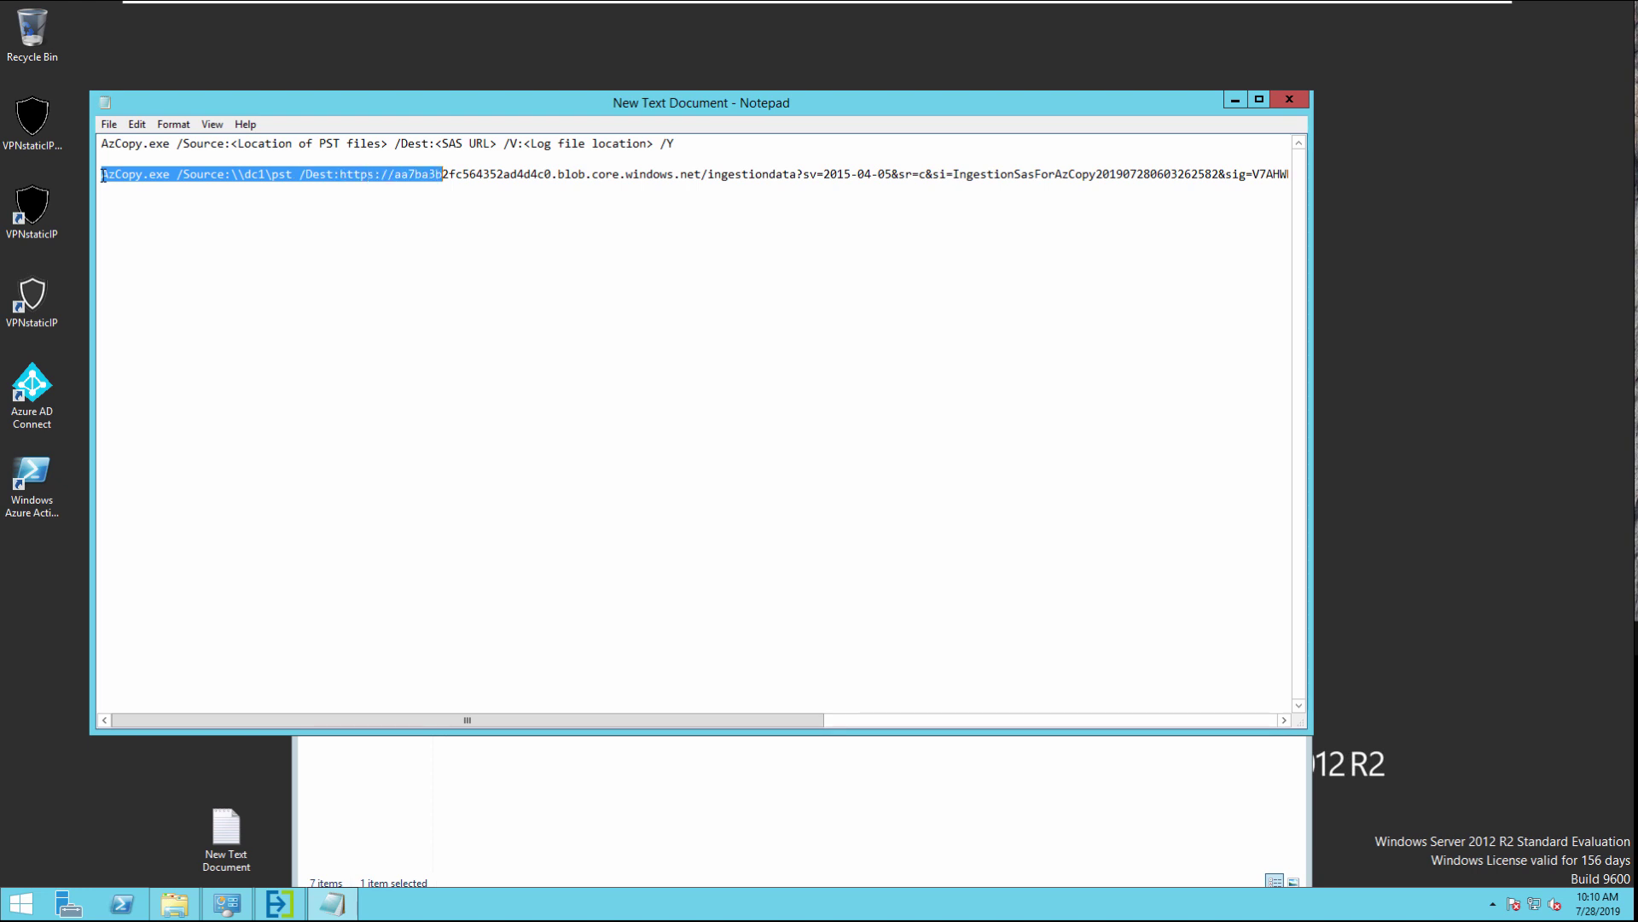
{"action": "key", "text": "shift+End"}
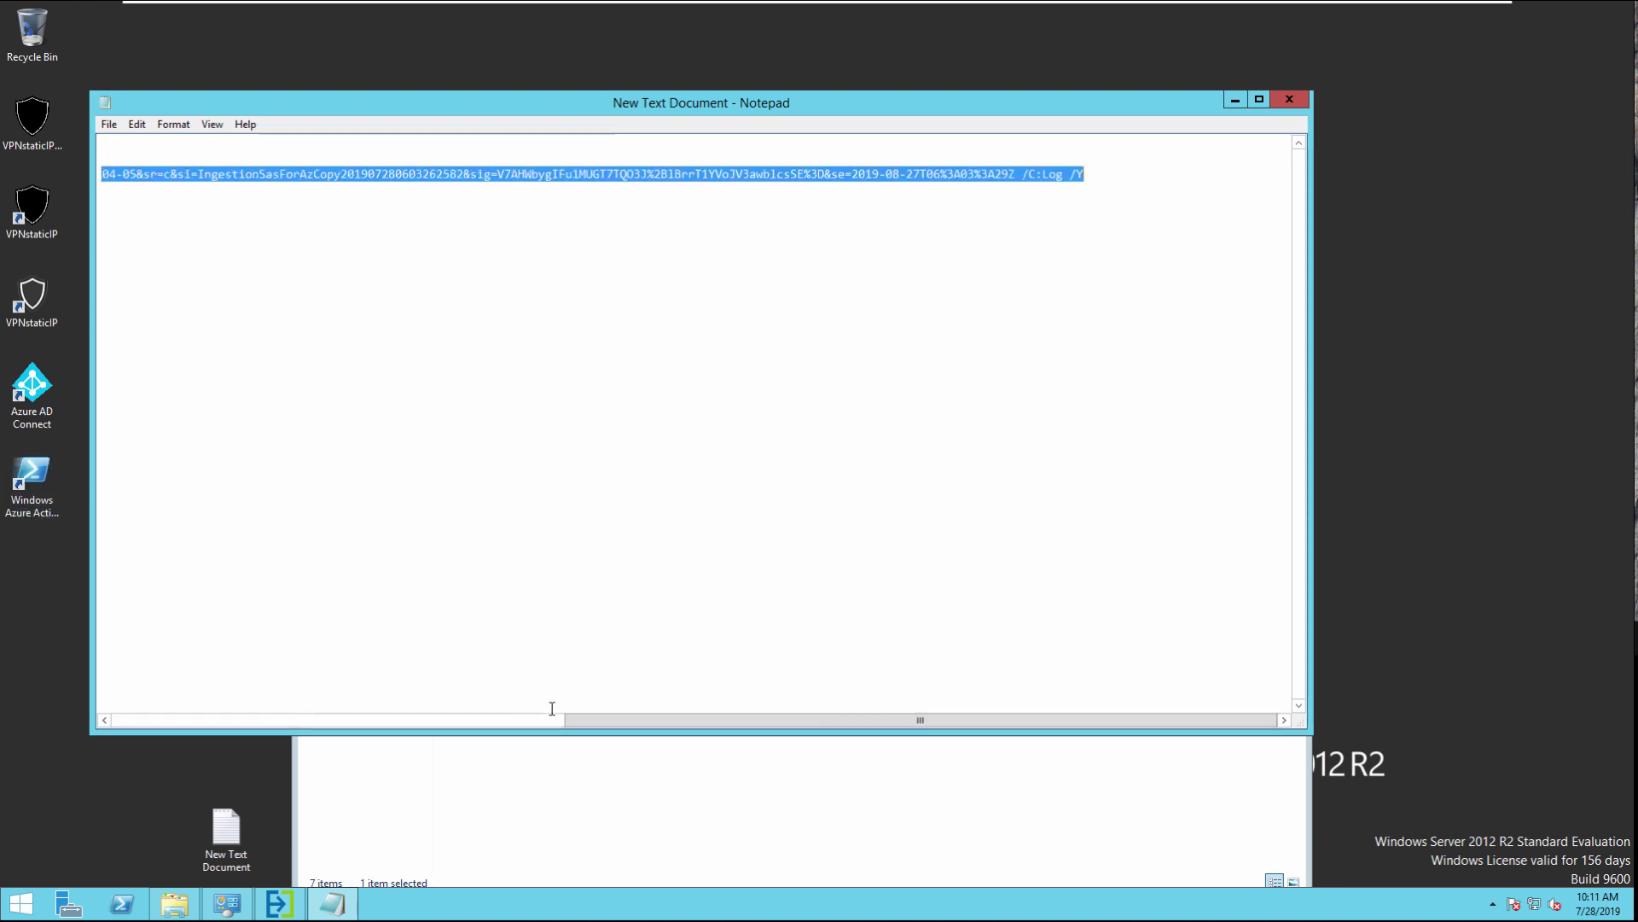
{"action": "left_click_drag", "start_coordinate": [570, 722], "coordinate": [3, 680]}
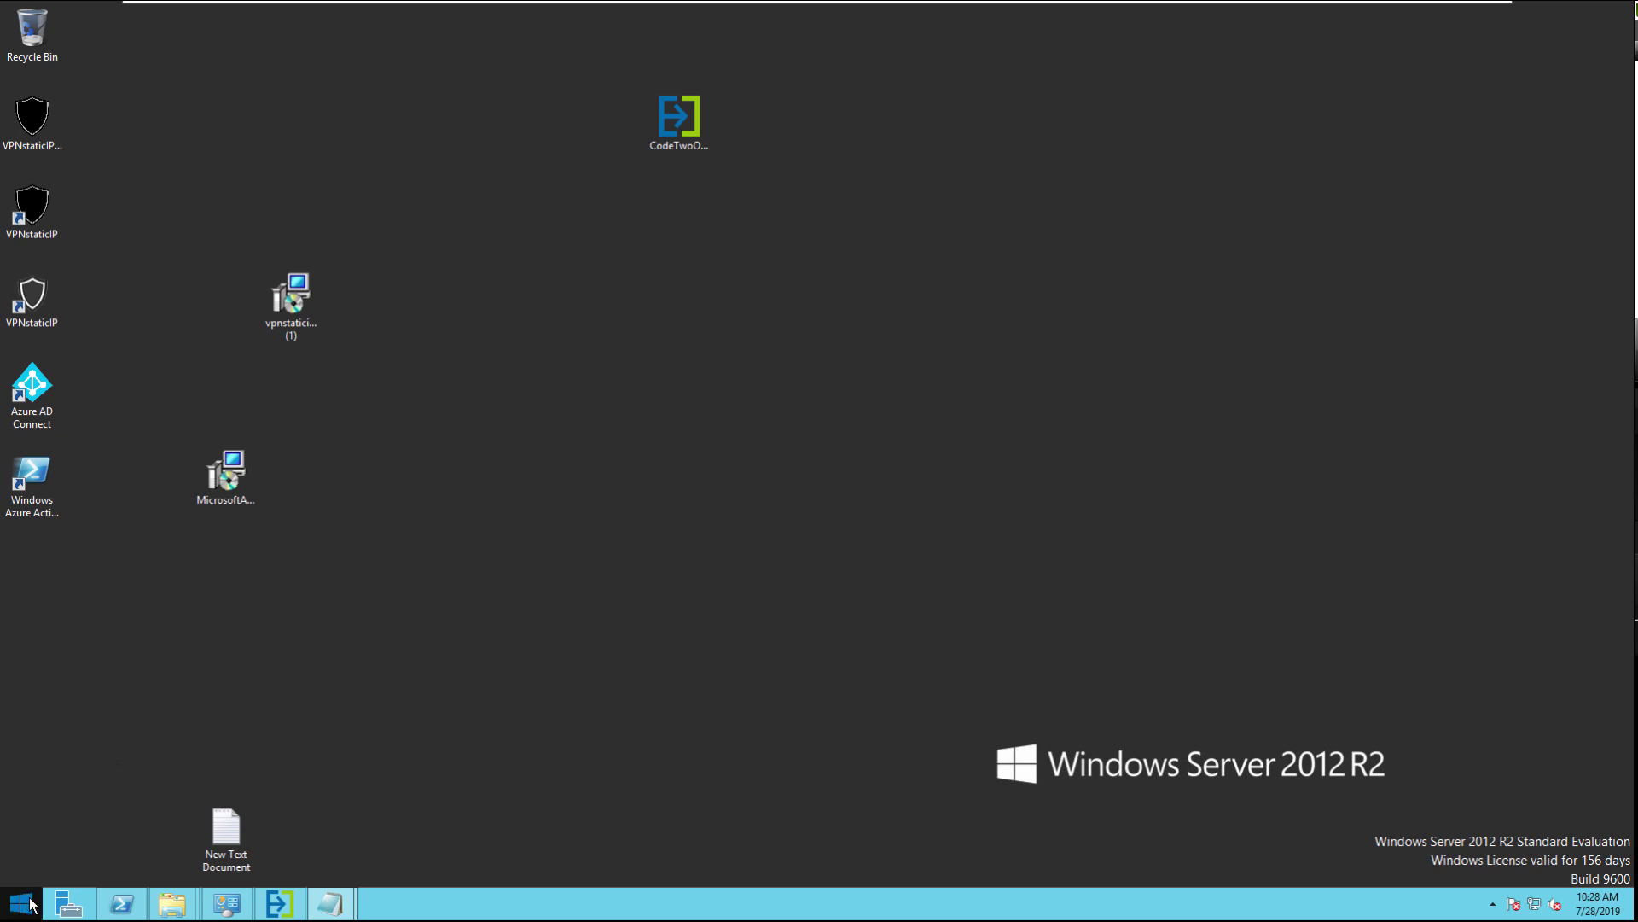
Open Microsoft Azure Storage AzCopy and run the pasted upload command with source \\dc1\pst, the SAS URL as destination and log C:\Log\Adm.log.
{"action": "left_click", "coordinate": [34, 905]}
{"action": "left_click", "coordinate": [115, 870]}
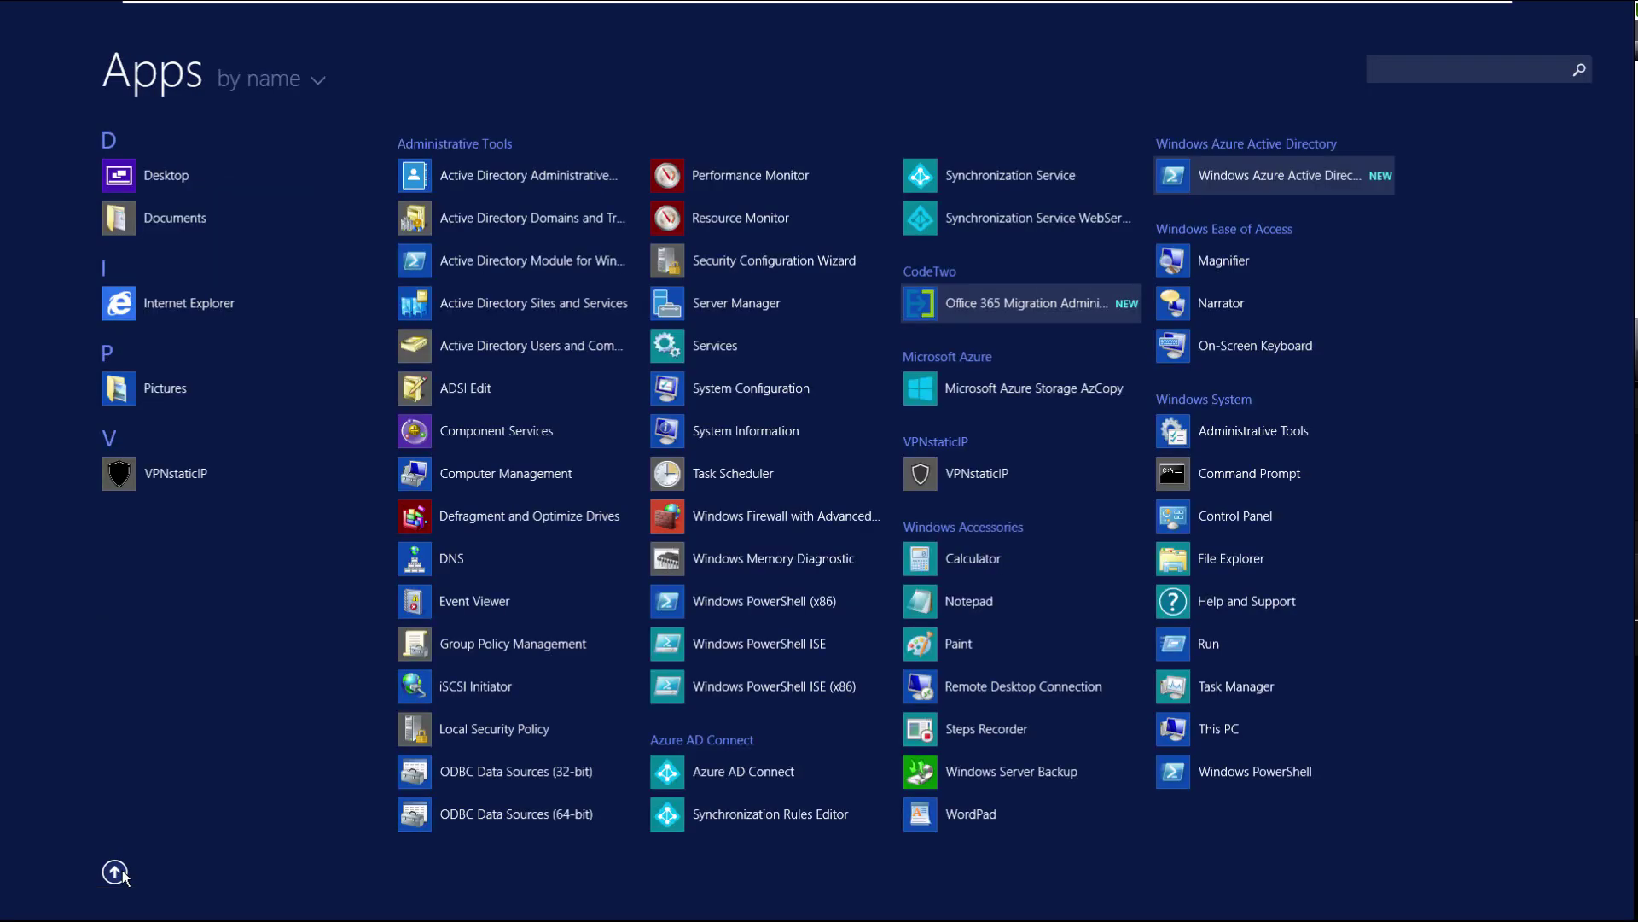
{"action": "left_click", "coordinate": [1022, 390]}
{"action": "right_click", "coordinate": [552, 295]}
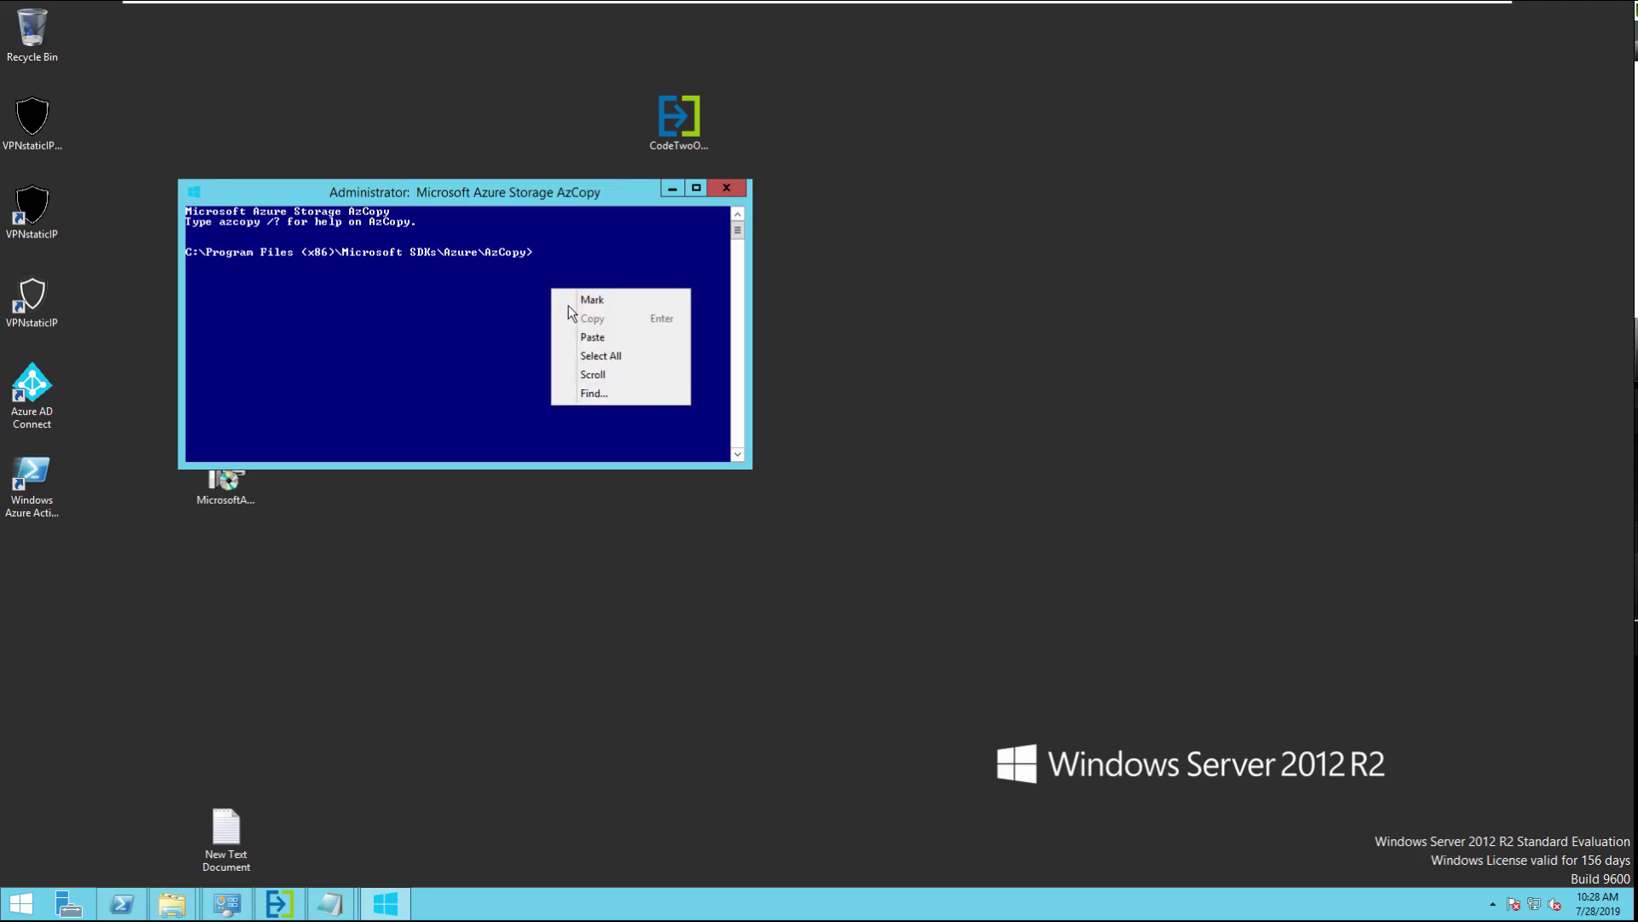
{"action": "left_click", "coordinate": [592, 337]}
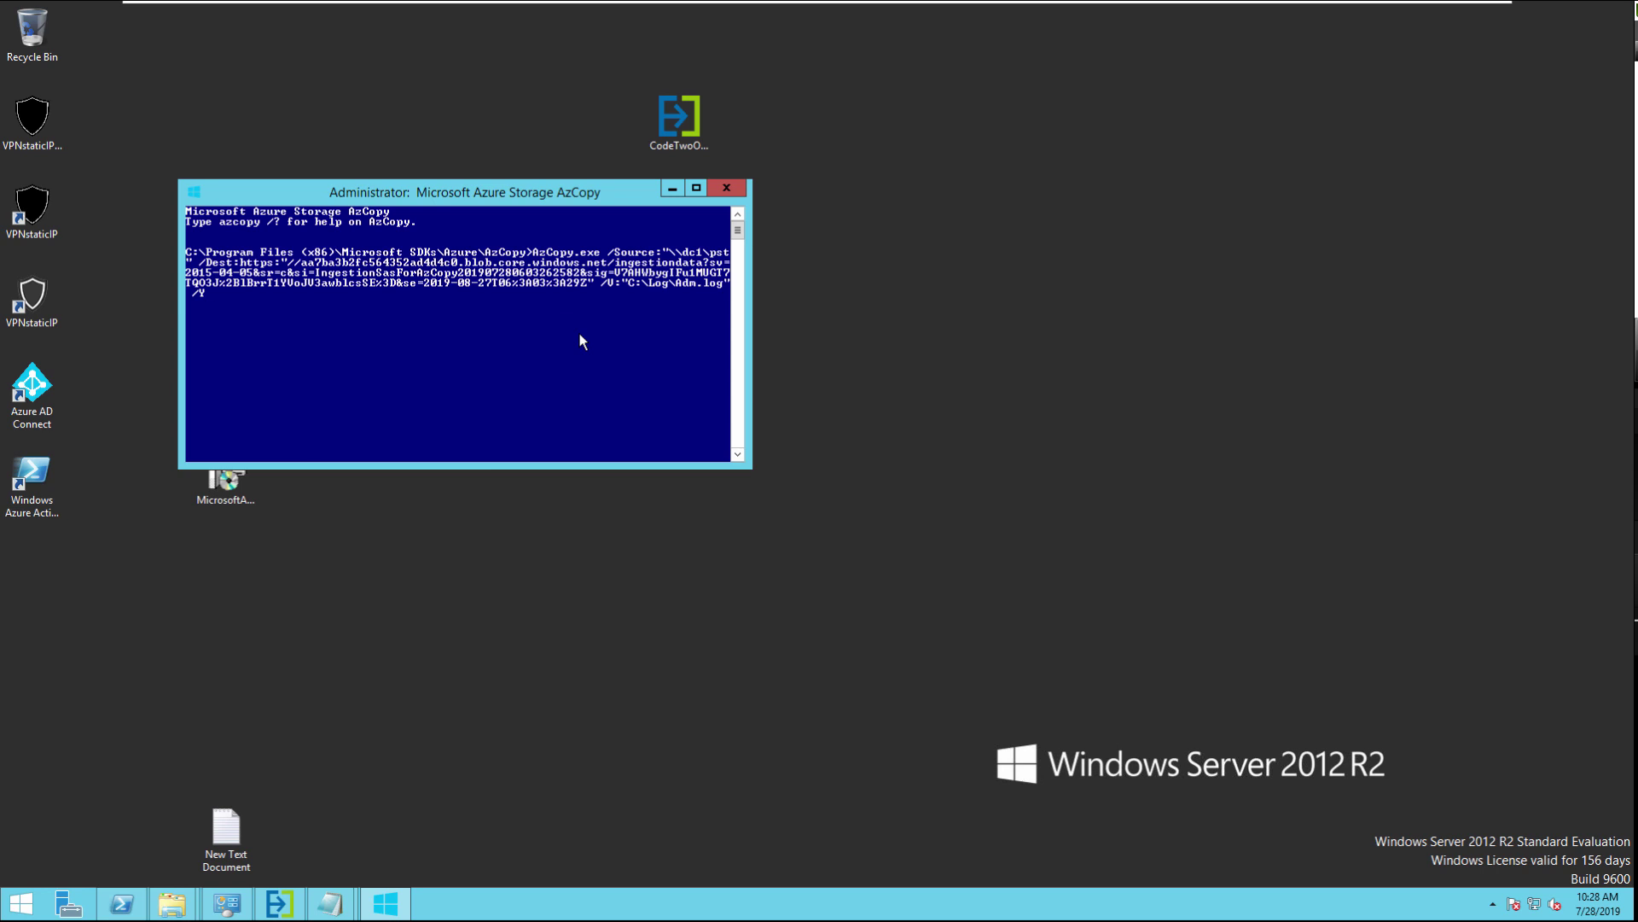
{"action": "key", "text": "Return"}
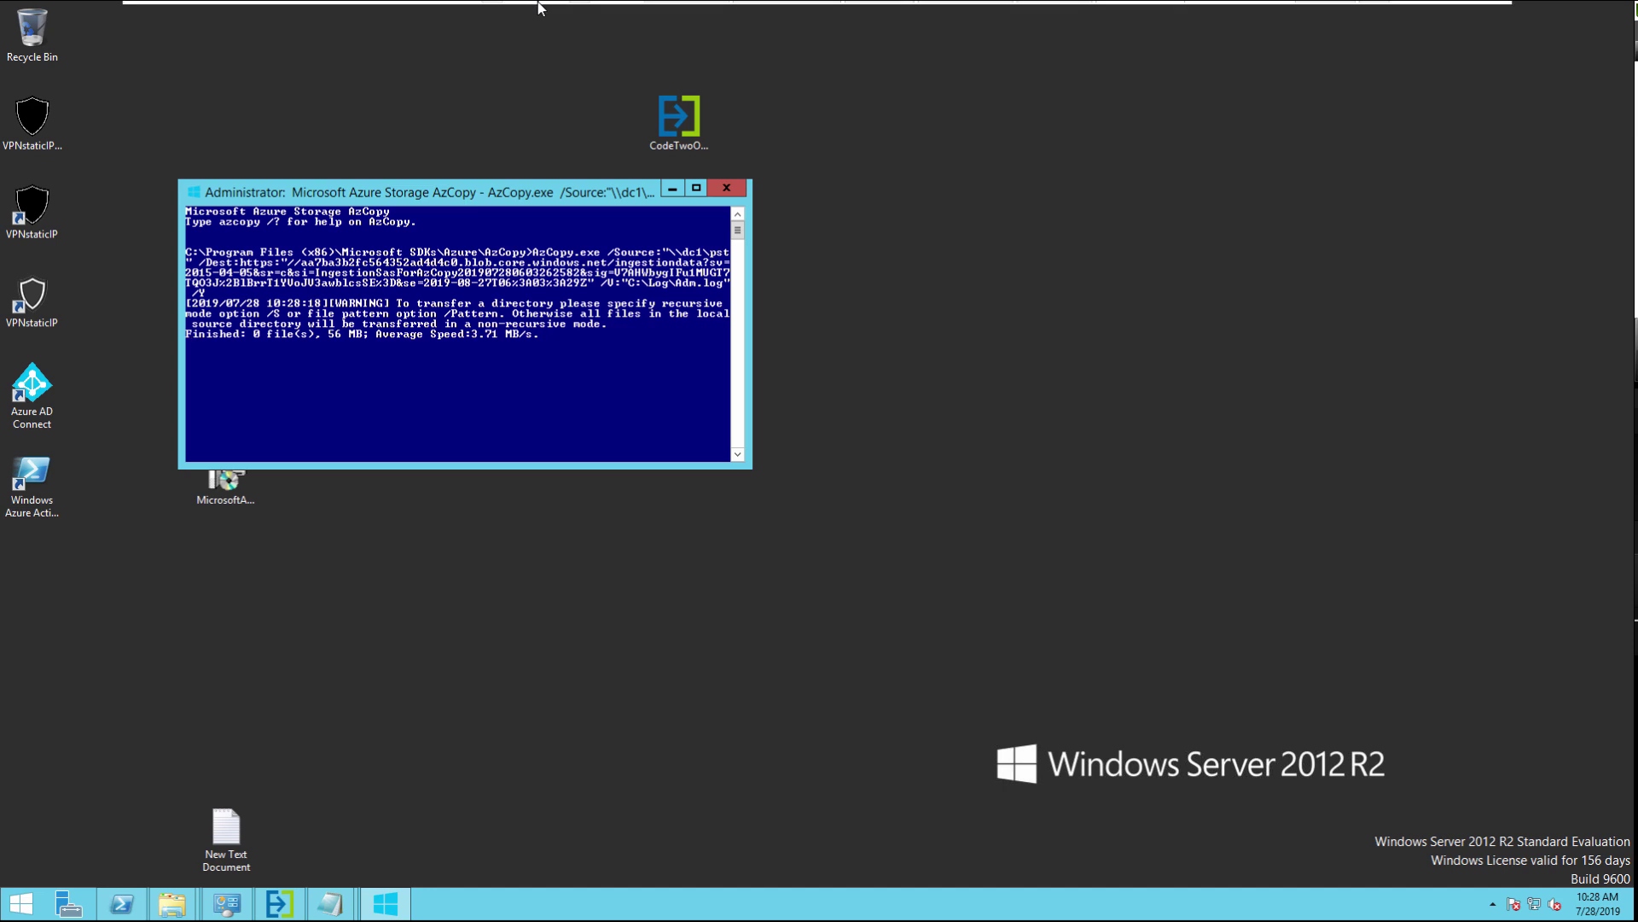
Download Azure Storage Explorer for Windows from the Microsoft Azure page and launch its installer.
{"action": "mouse_move", "coordinate": [538, 4]}
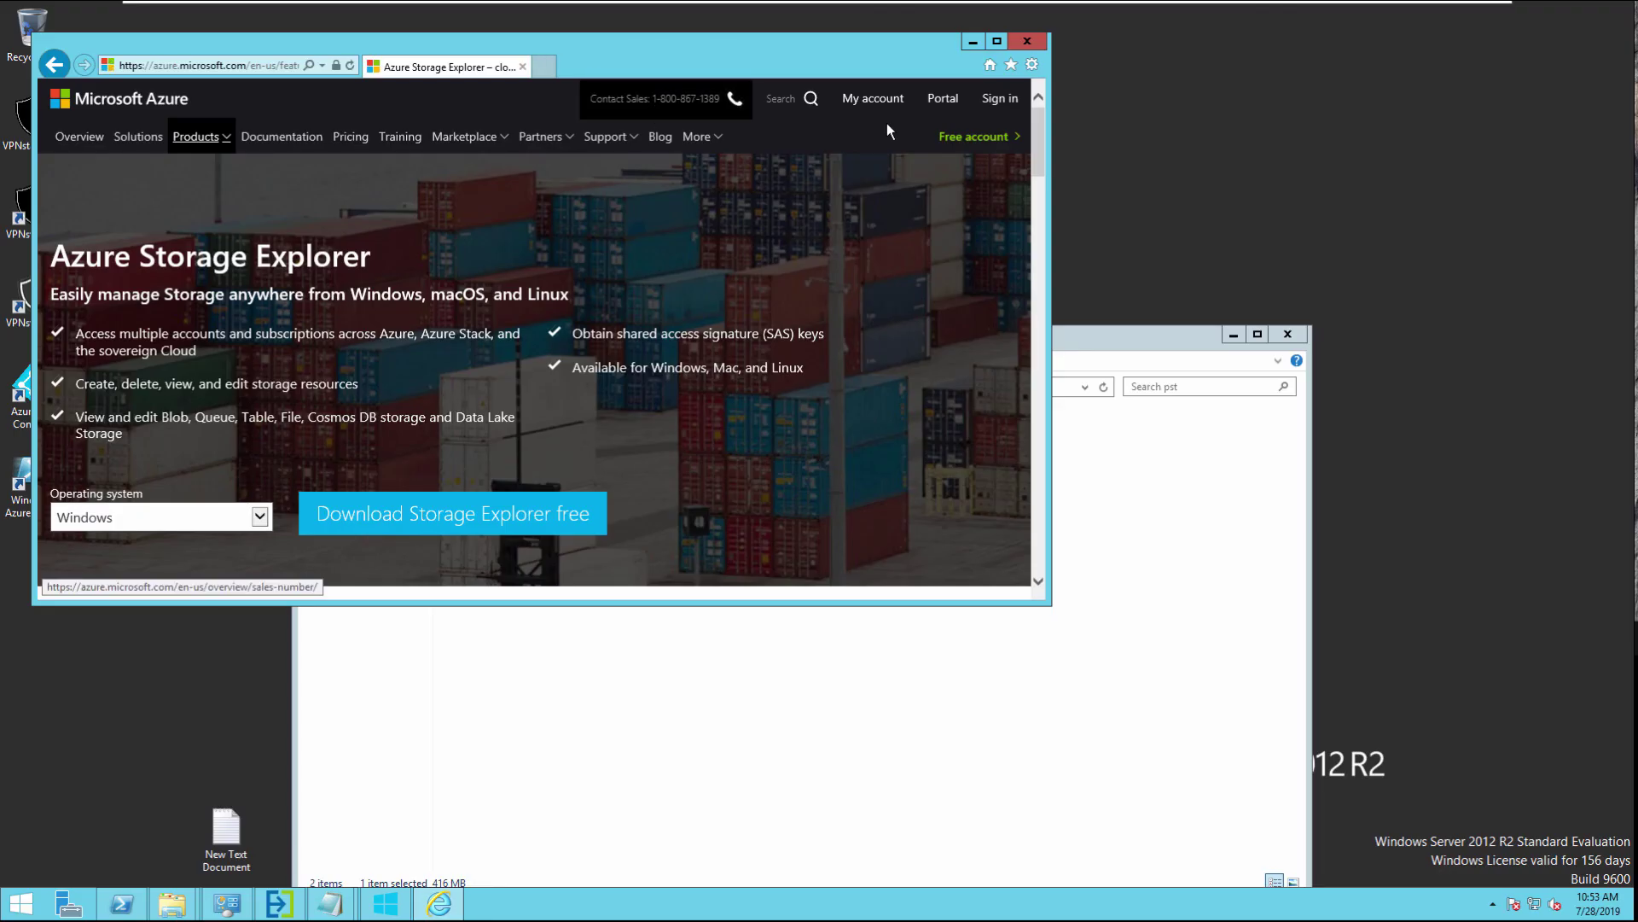
{"action": "left_click", "coordinate": [996, 42]}
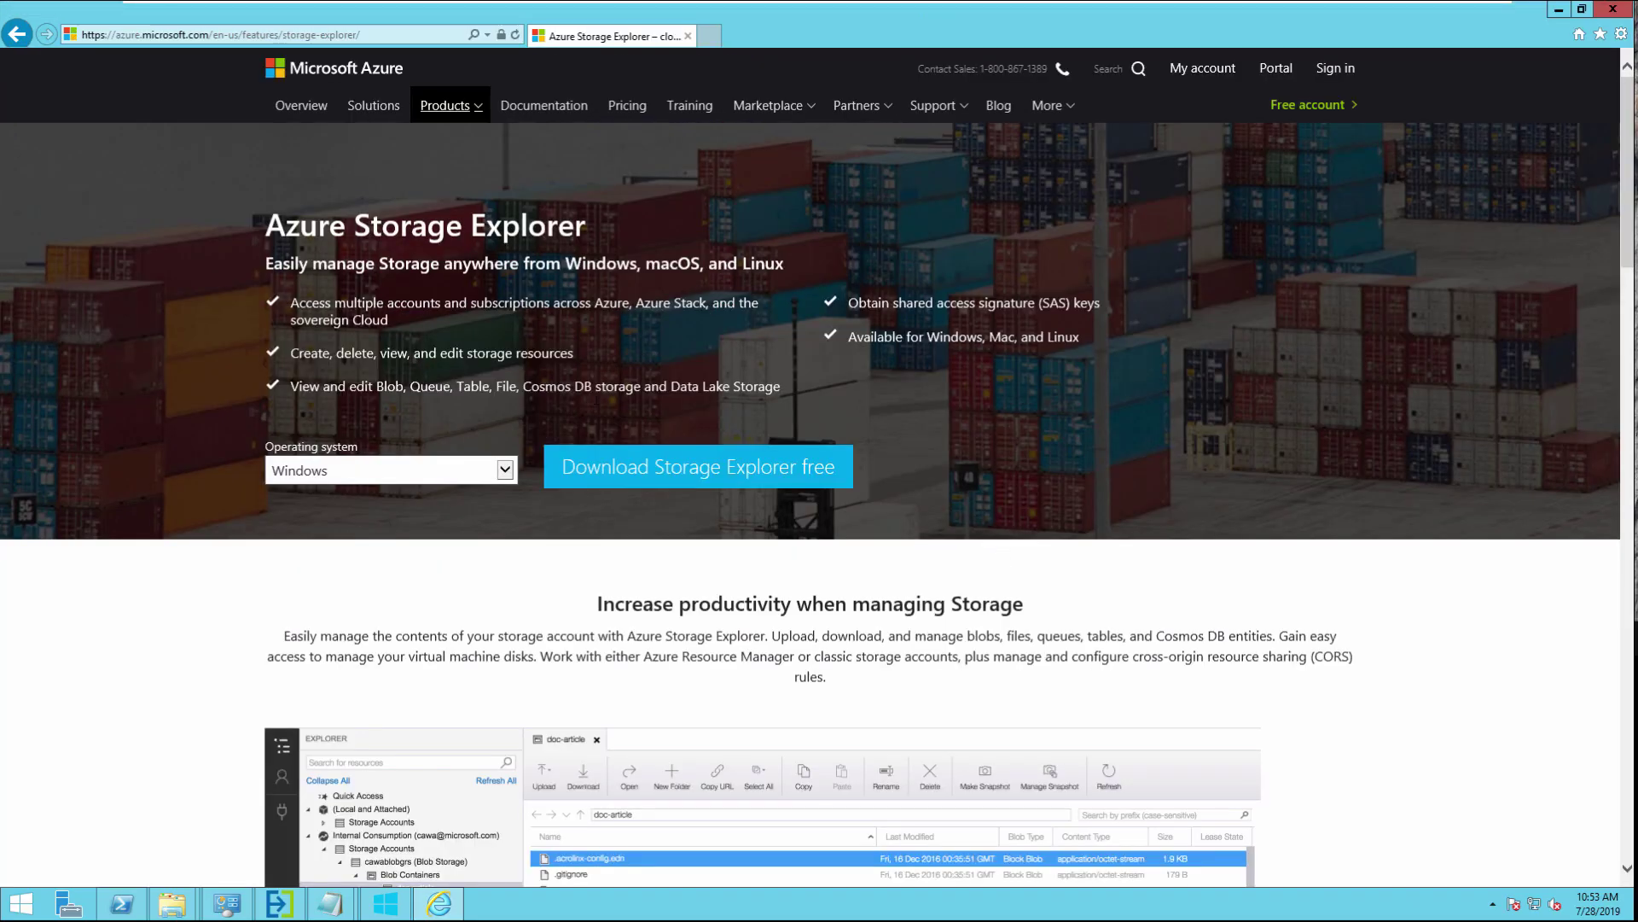
{"action": "left_click", "coordinate": [655, 469]}
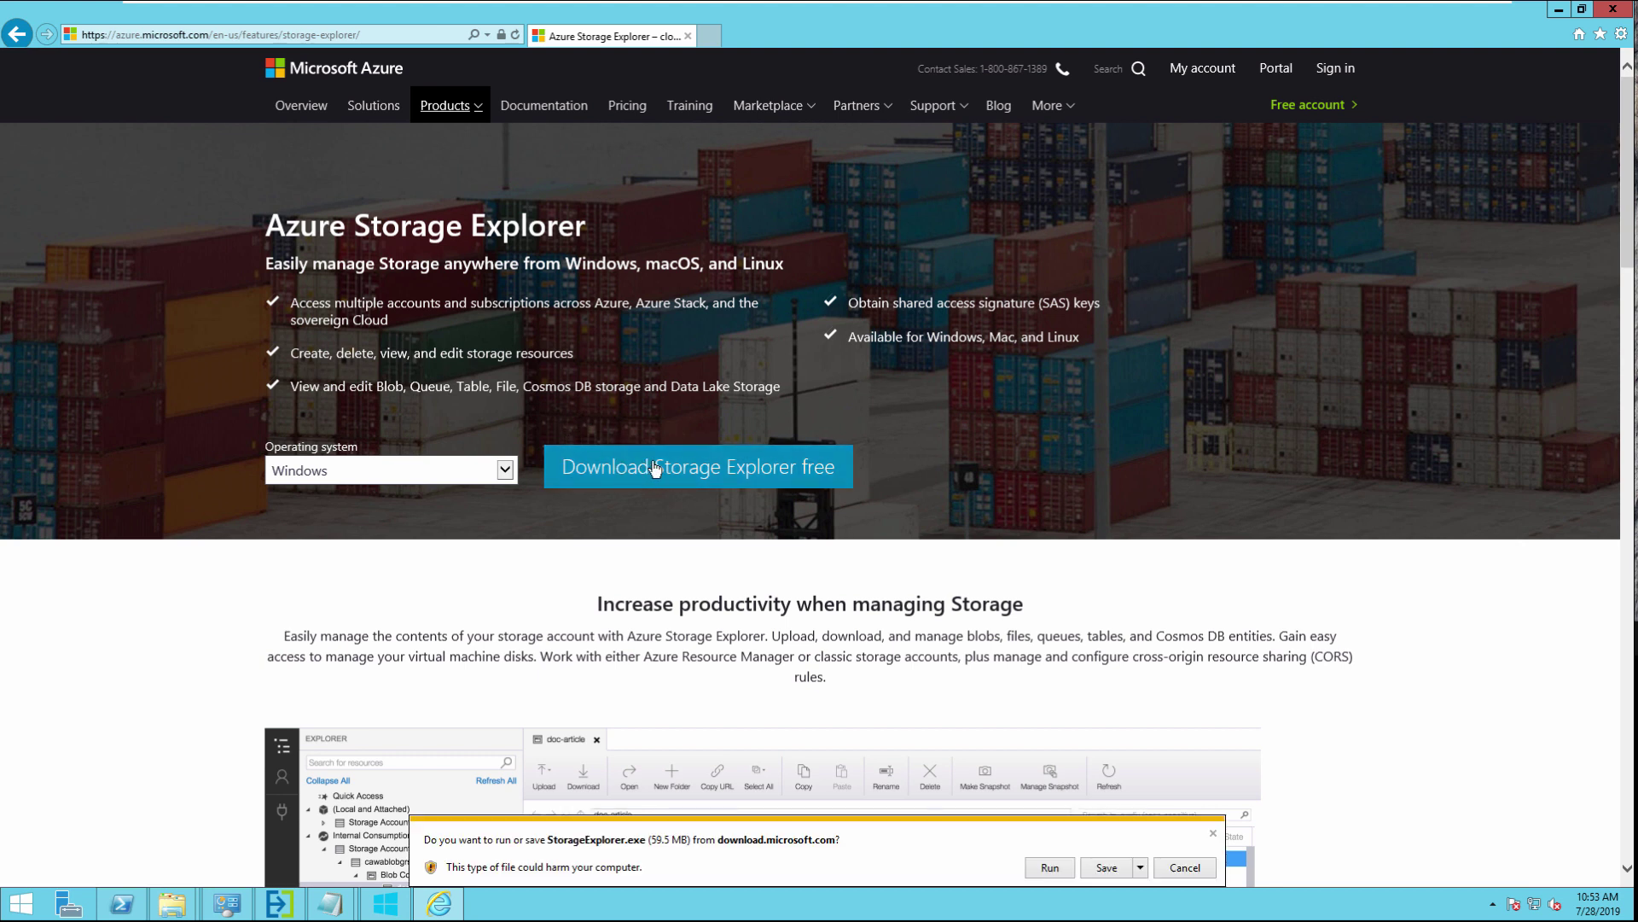
{"action": "left_click", "coordinate": [1105, 868]}
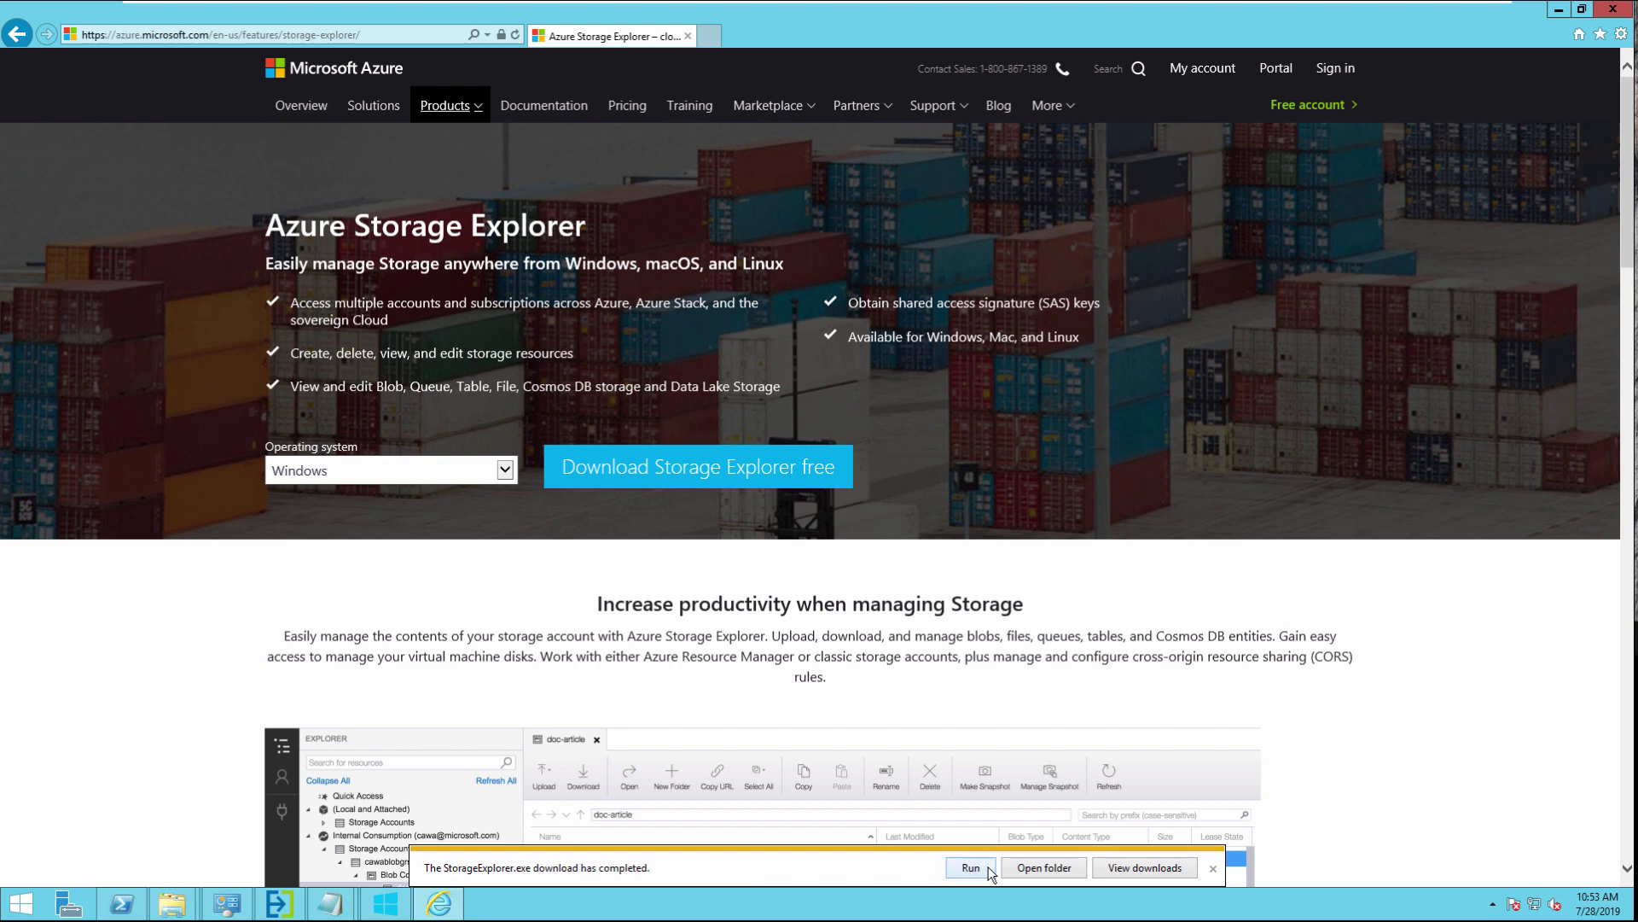
{"action": "left_click", "coordinate": [988, 867]}
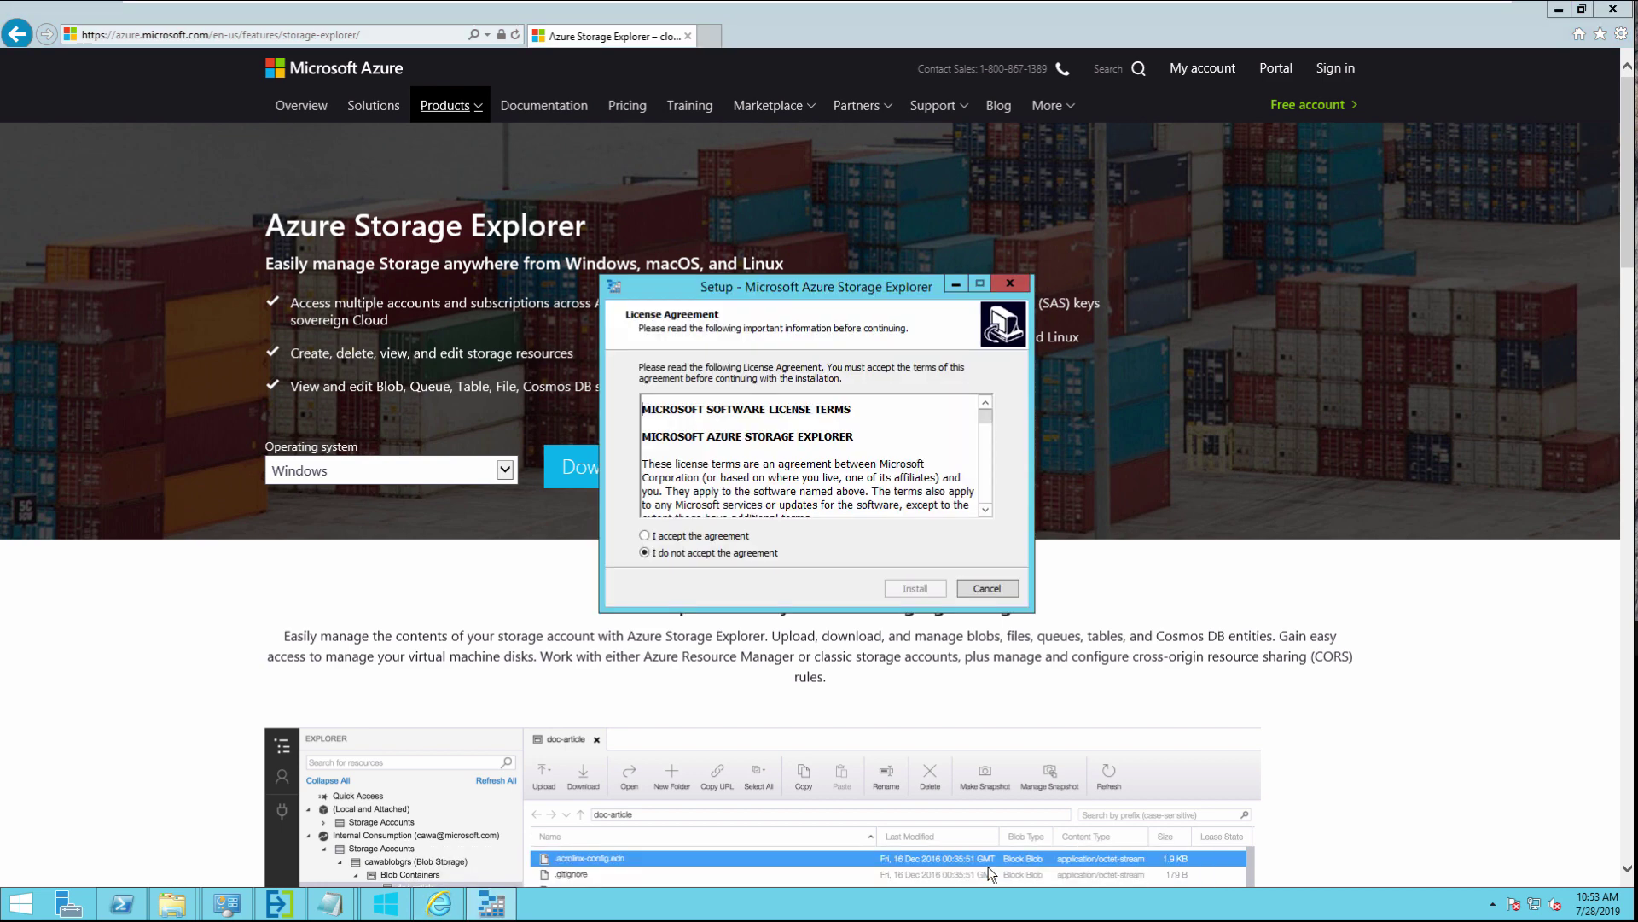
Accept the license agreement, install Microsoft Azure Storage Explorer and finish setup with the launch option enabled.
{"action": "left_click", "coordinate": [644, 535]}
{"action": "left_click", "coordinate": [915, 588]}
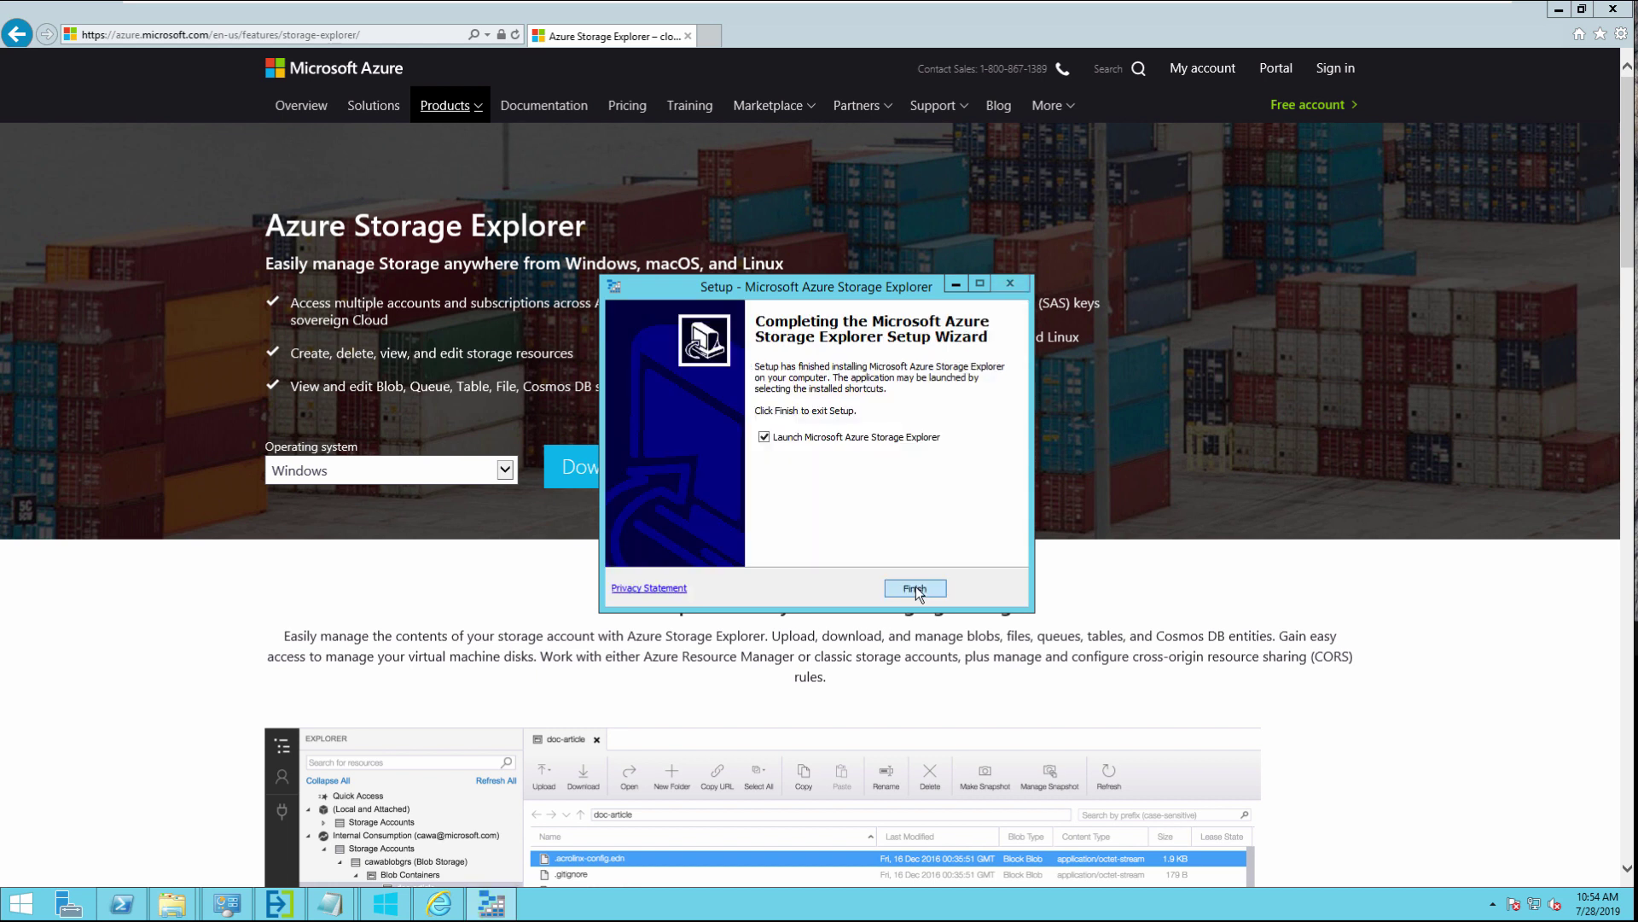
{"action": "left_click", "coordinate": [914, 589]}
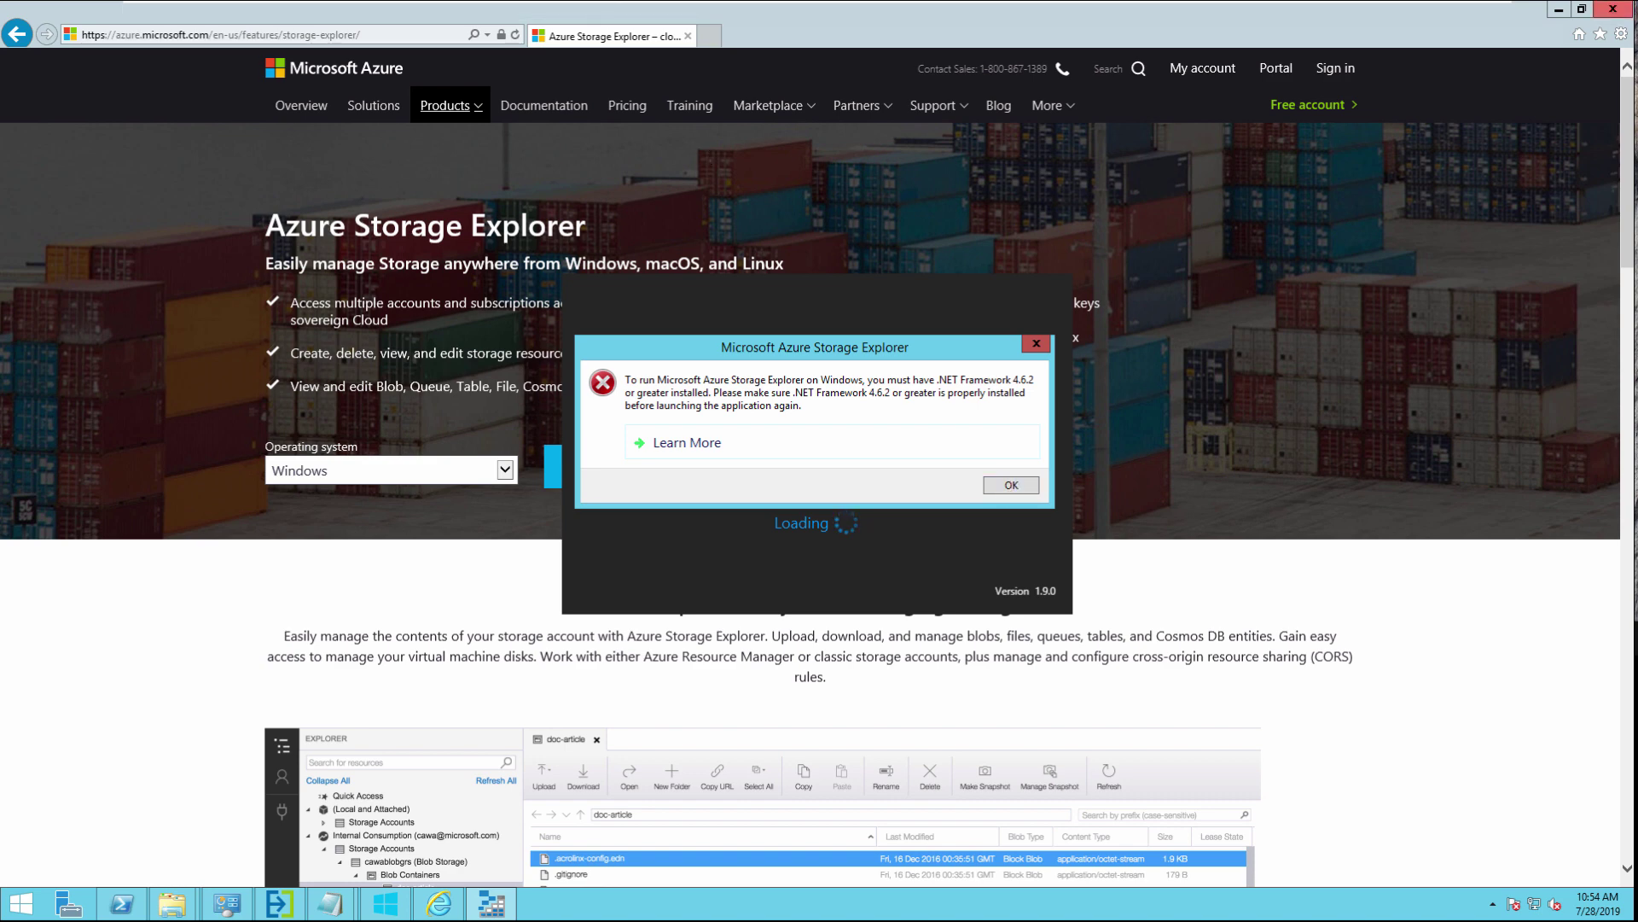
Download the .NET Framework 4.6.2 offline installer from the Microsoft Download Center in a new browser tab and install it.
{"action": "key", "text": "ctrl+t"}
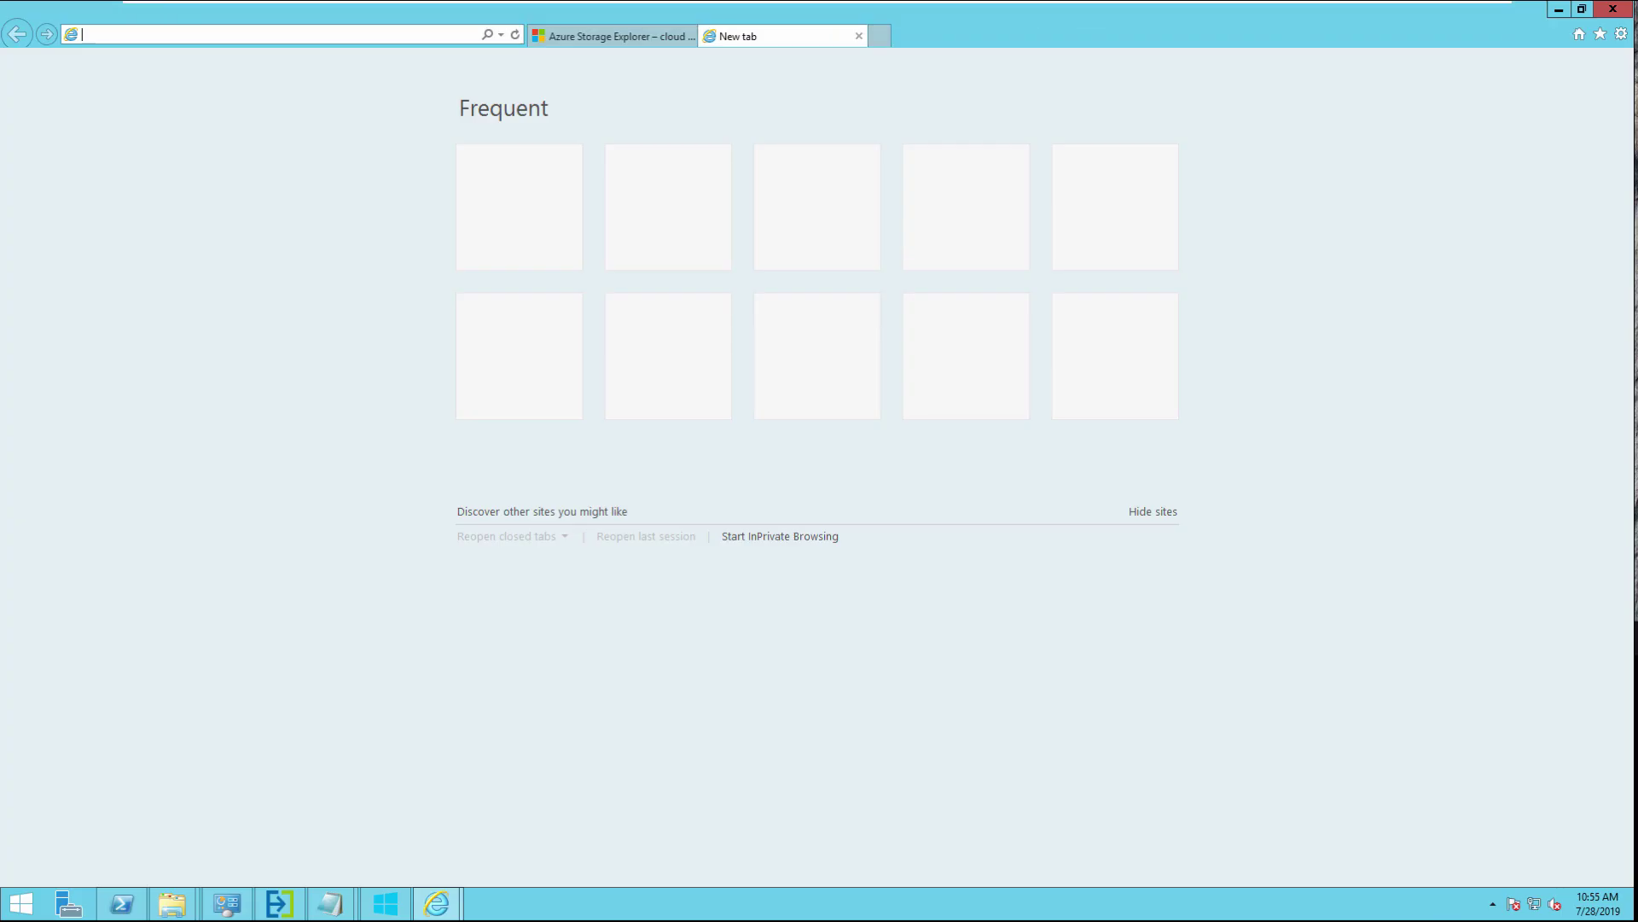
{"action": "right_click", "coordinate": [289, 34]}
{"action": "left_click", "coordinate": [329, 101]}
{"action": "key", "text": "Return"}
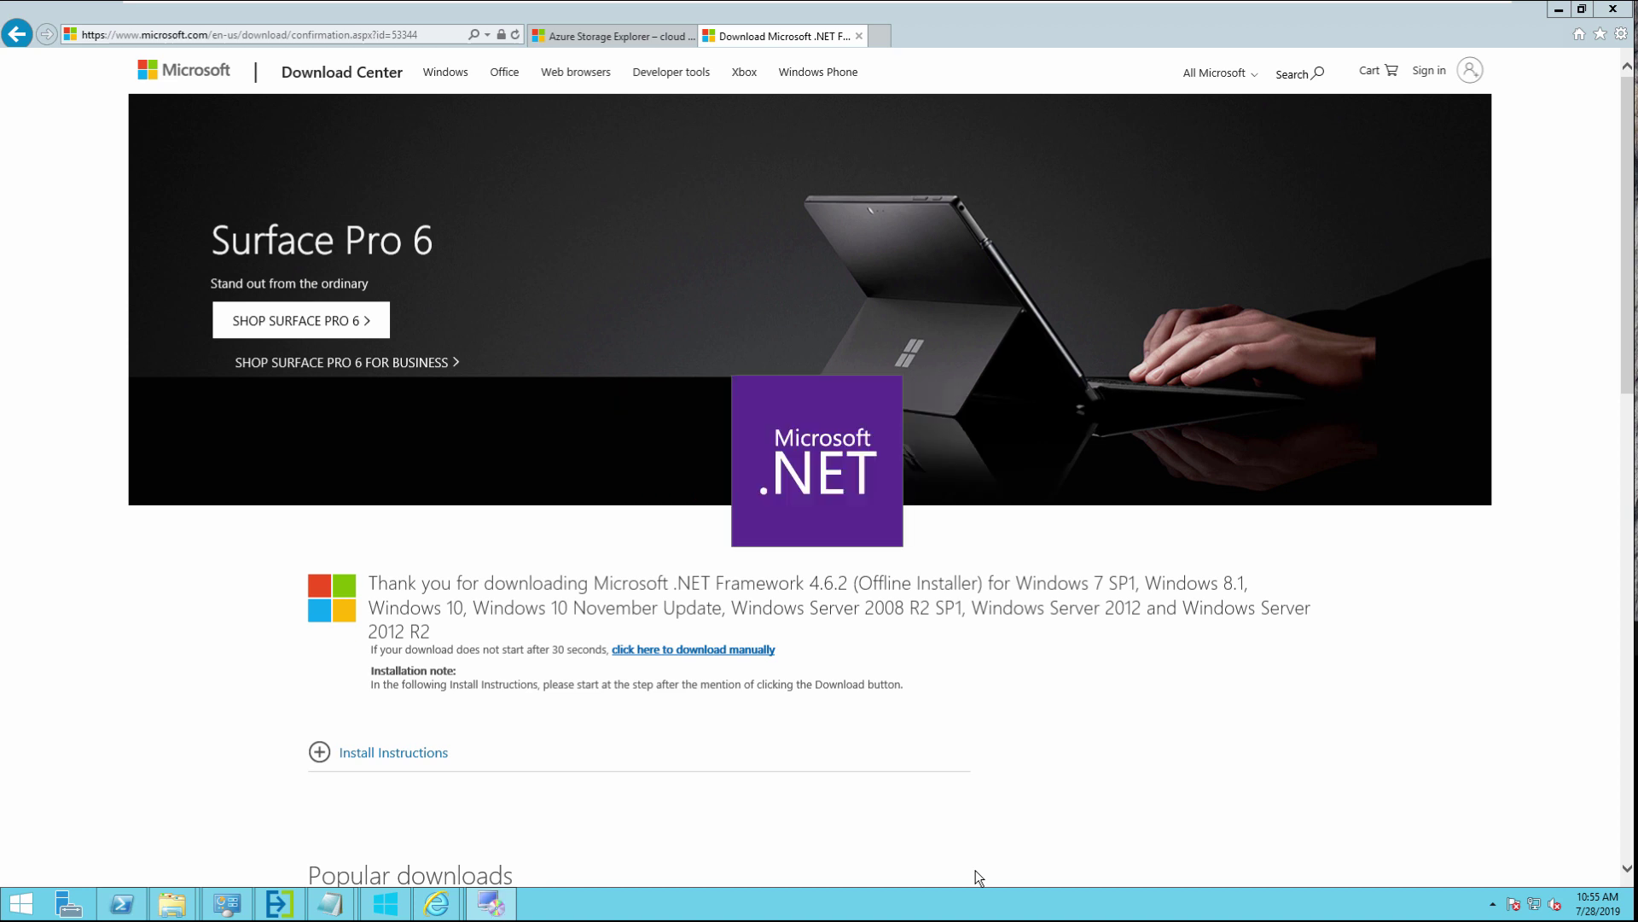
{"action": "left_click", "coordinate": [651, 510]}
{"action": "left_click", "coordinate": [929, 636]}
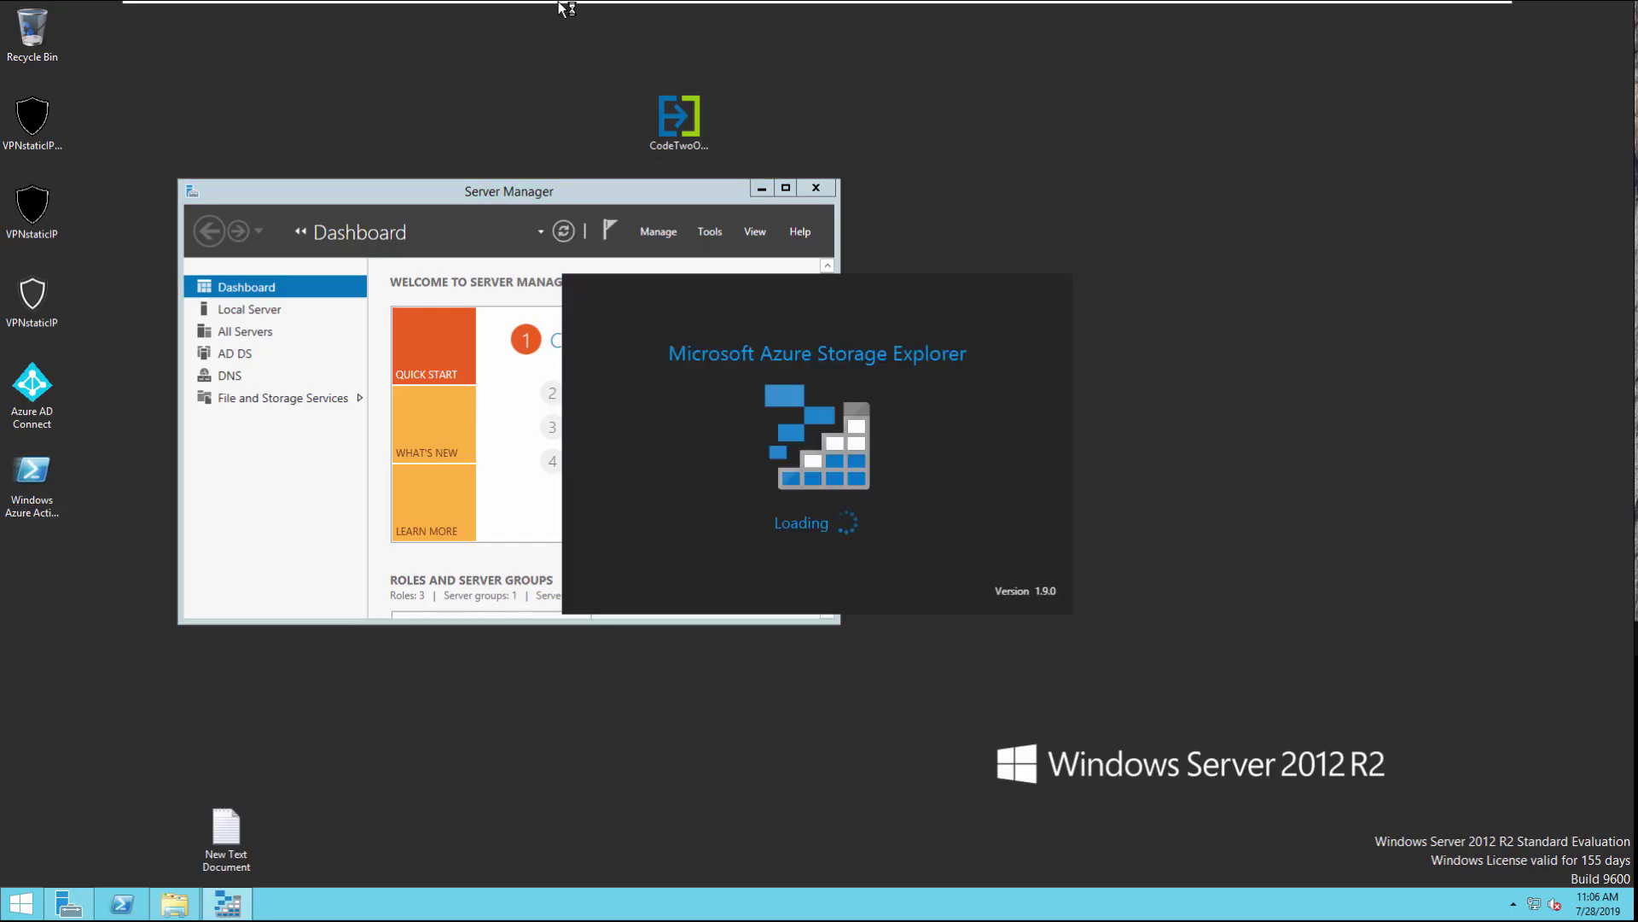
Choose a shared access signature (SAS) URI as the connection method to Azure Storage and proceed to its settings.
{"action": "mouse_move", "coordinate": [561, 4]}
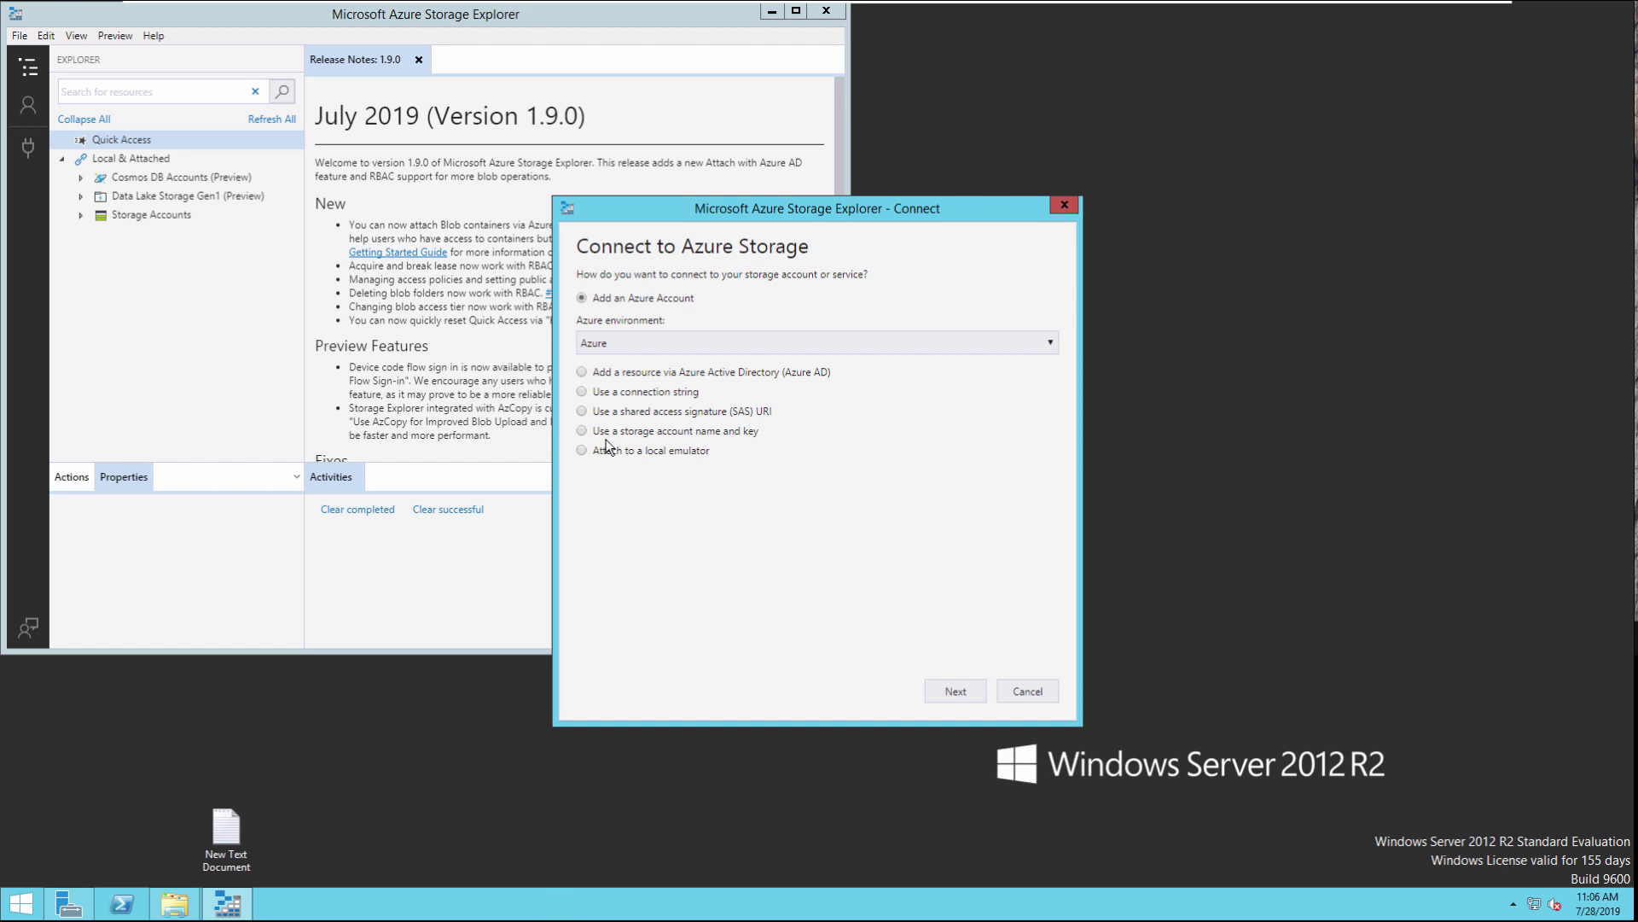
{"action": "left_click", "coordinate": [584, 411]}
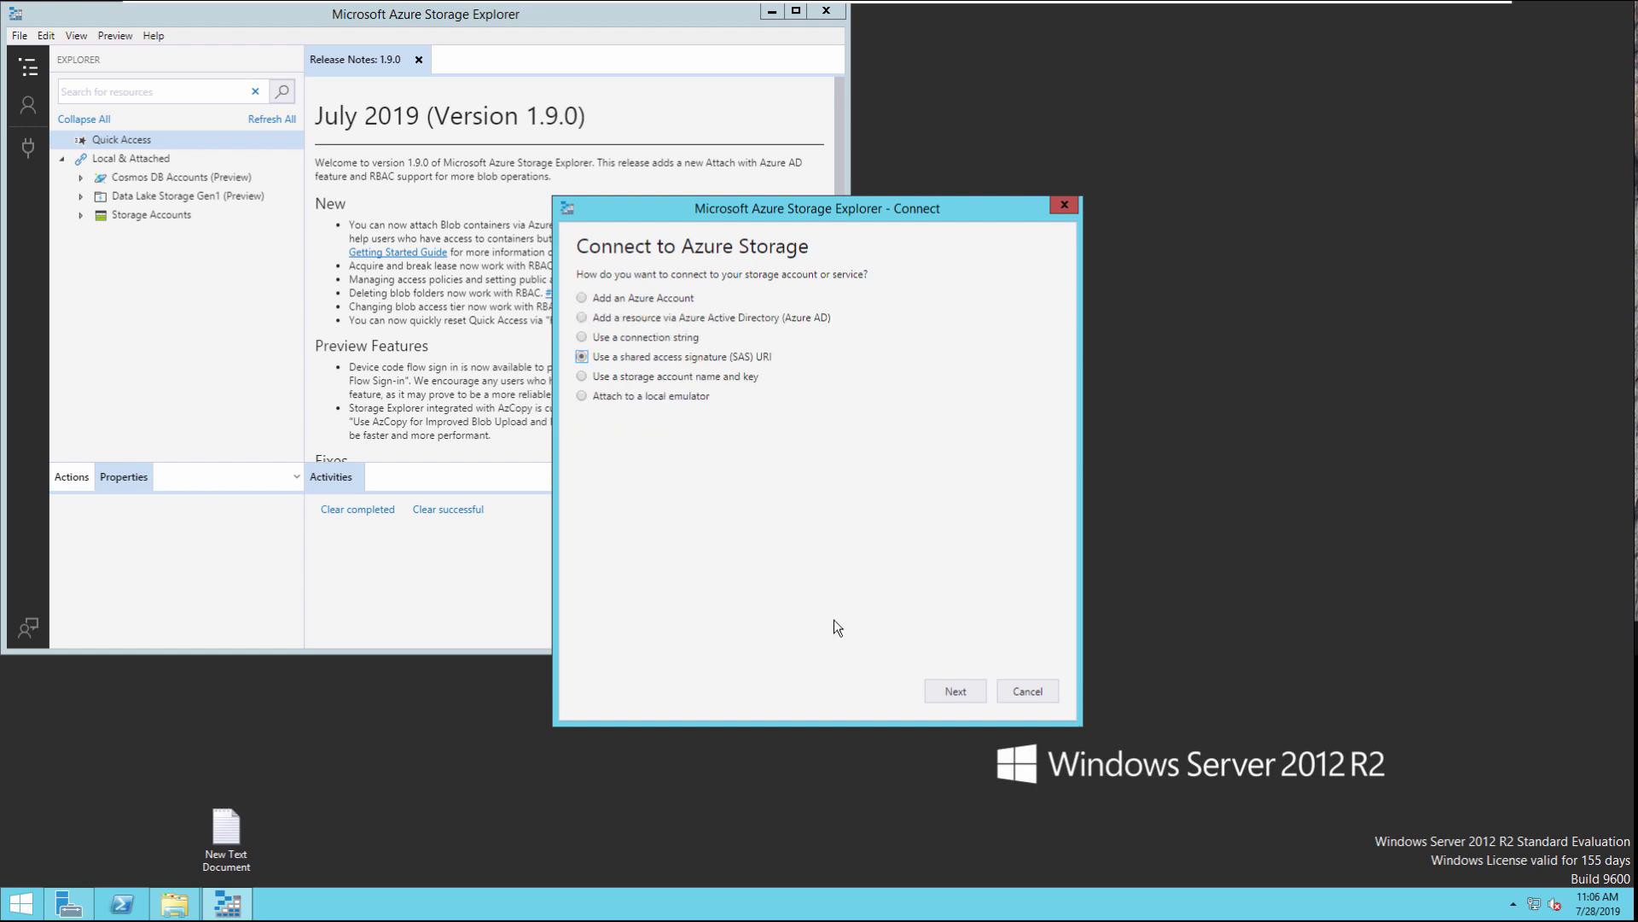
{"action": "left_click", "coordinate": [950, 698]}
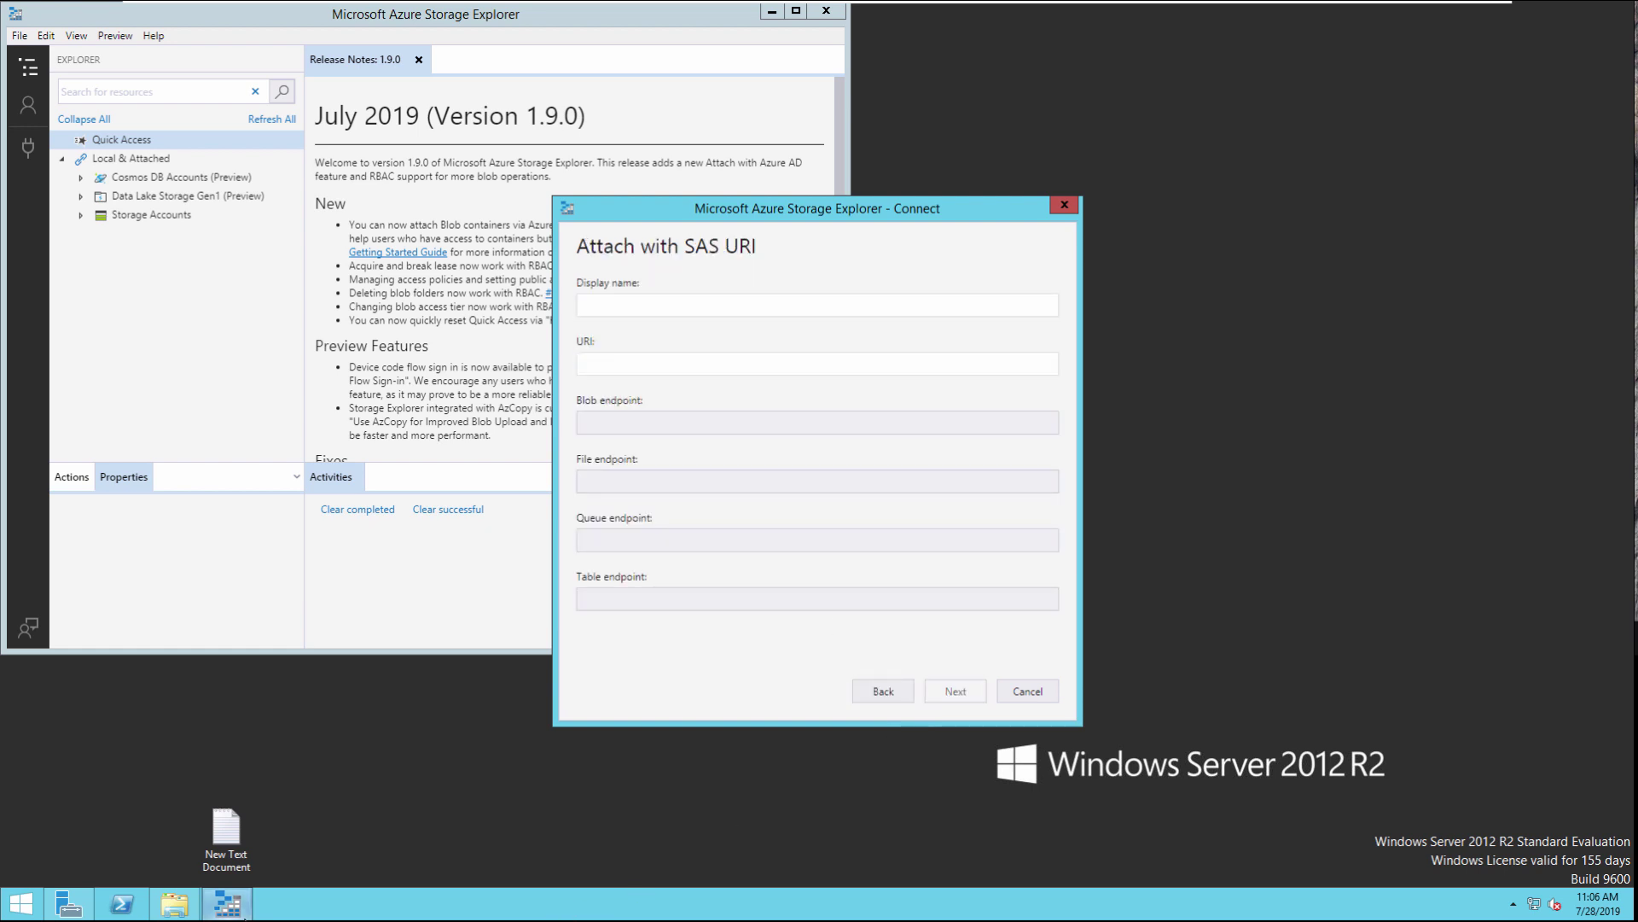
{"action": "mouse_move", "coordinate": [1118, 7]}
{"action": "double_click", "coordinate": [227, 828]}
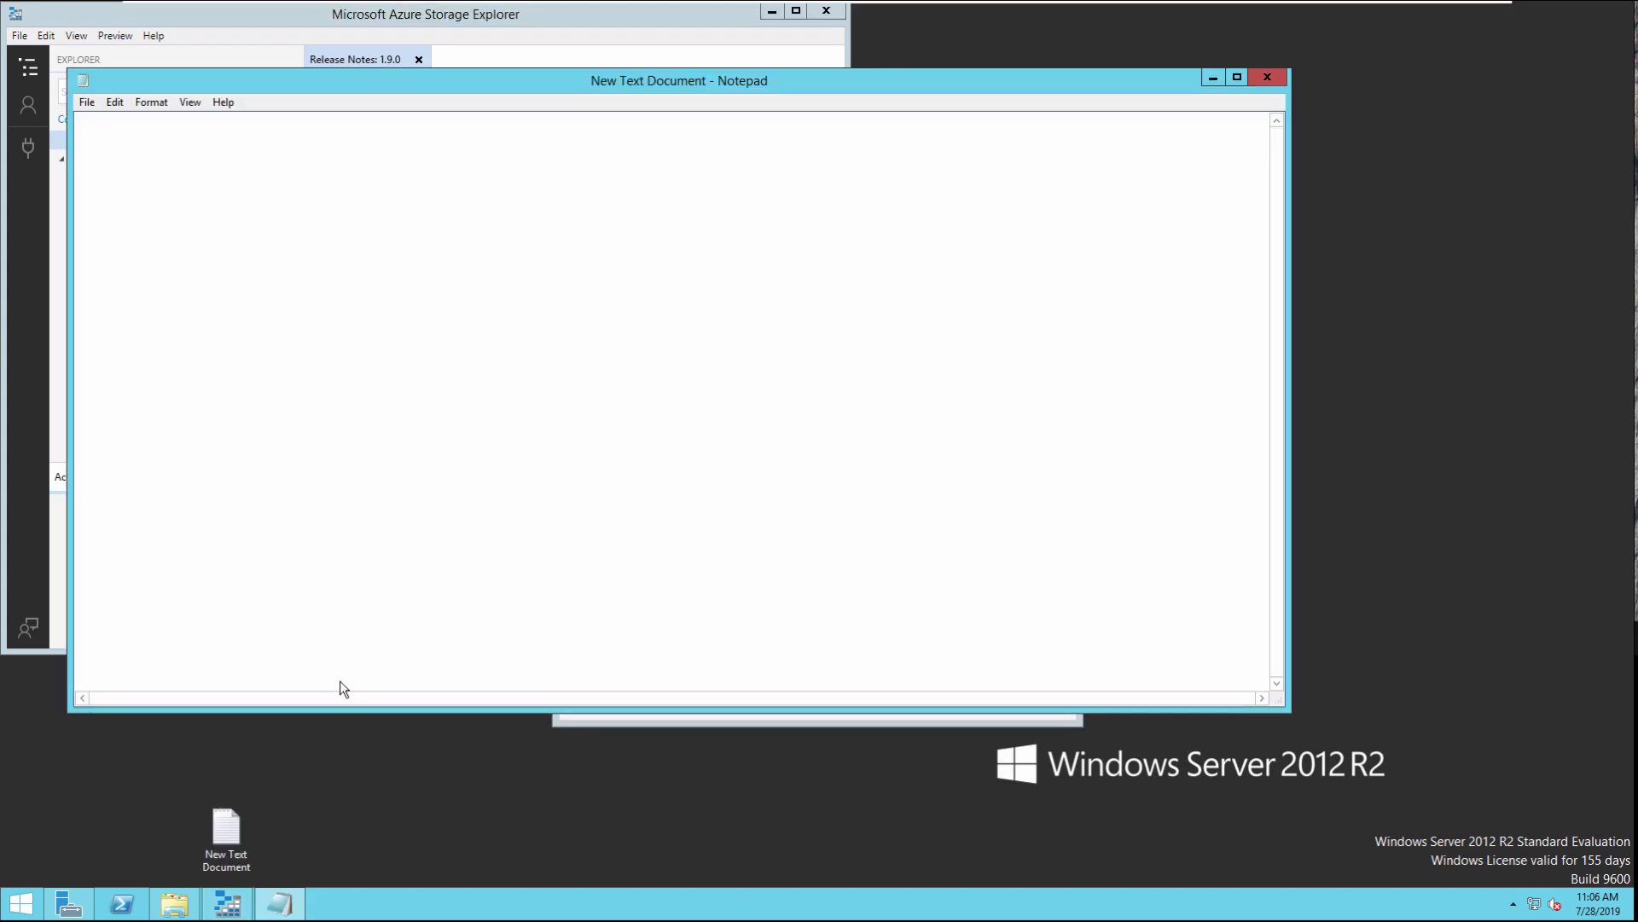
{"action": "left_click", "coordinate": [1213, 78]}
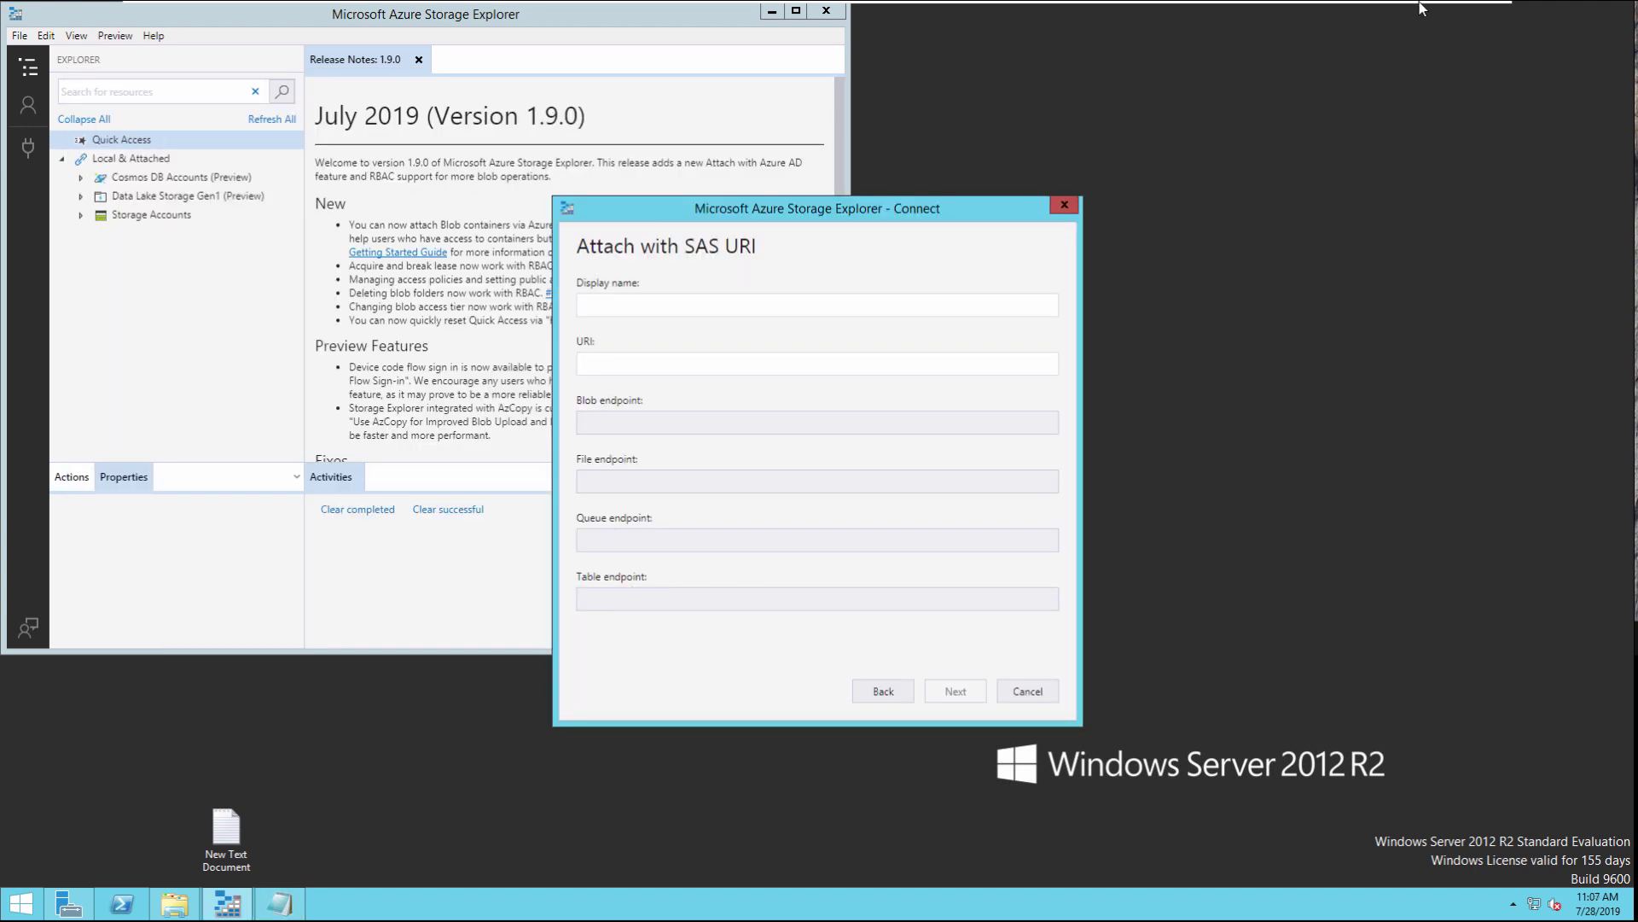
Copy the SAS URL for network upload from the Office 365 import job and return to Azure Storage Explorer on the server.
{"action": "left_click", "coordinate": [1446, 13]}
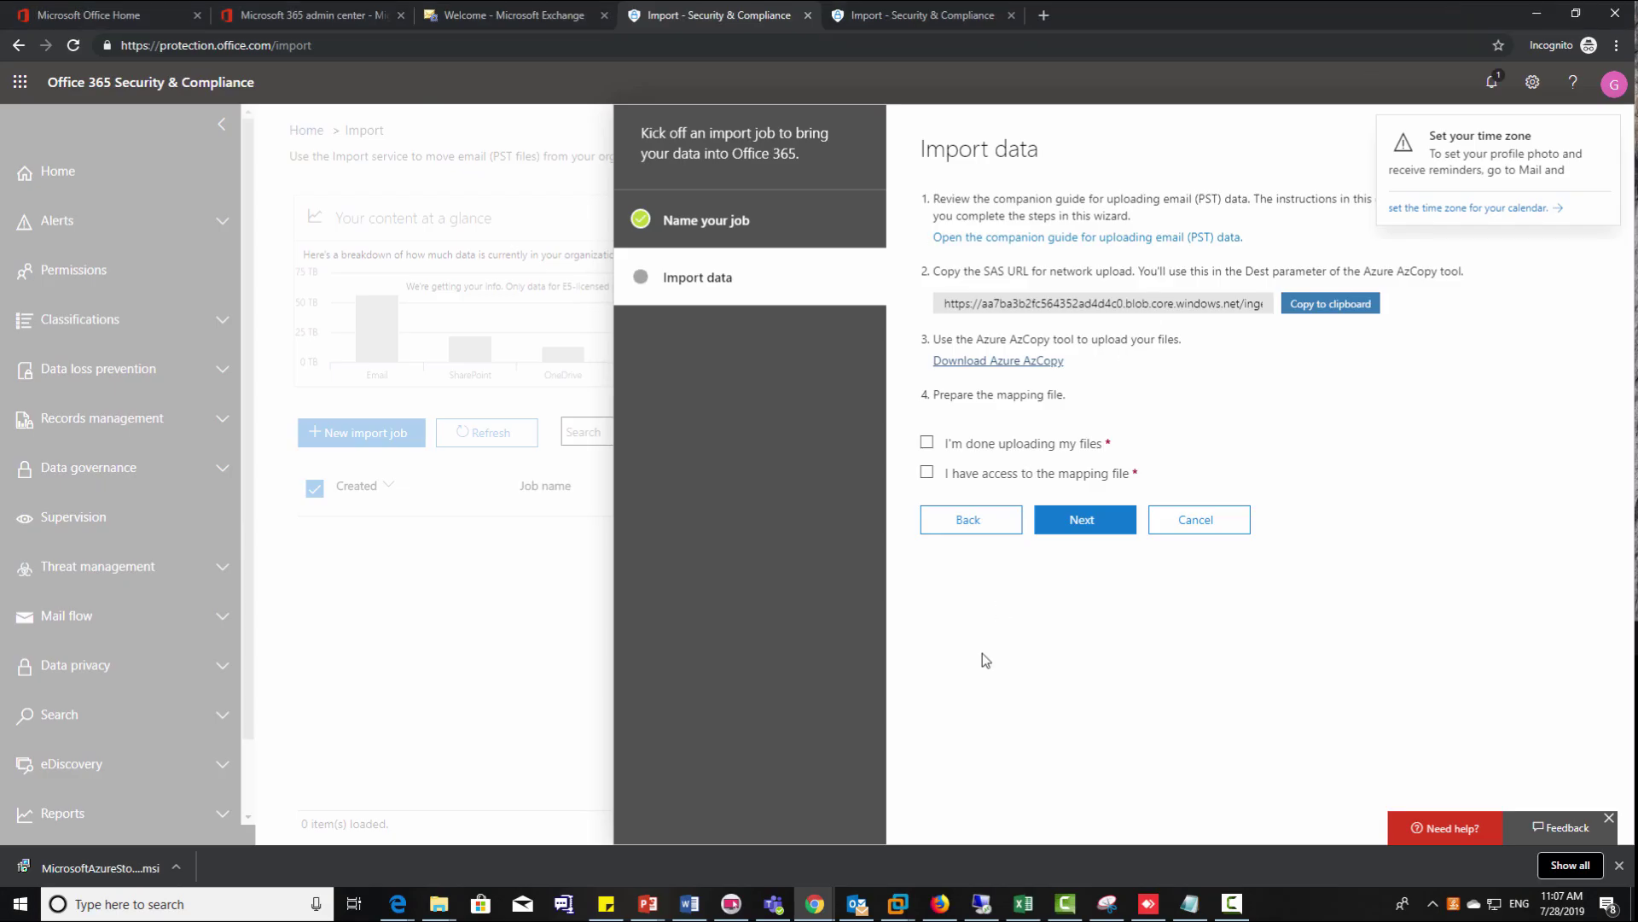
{"action": "left_click", "coordinate": [1334, 305]}
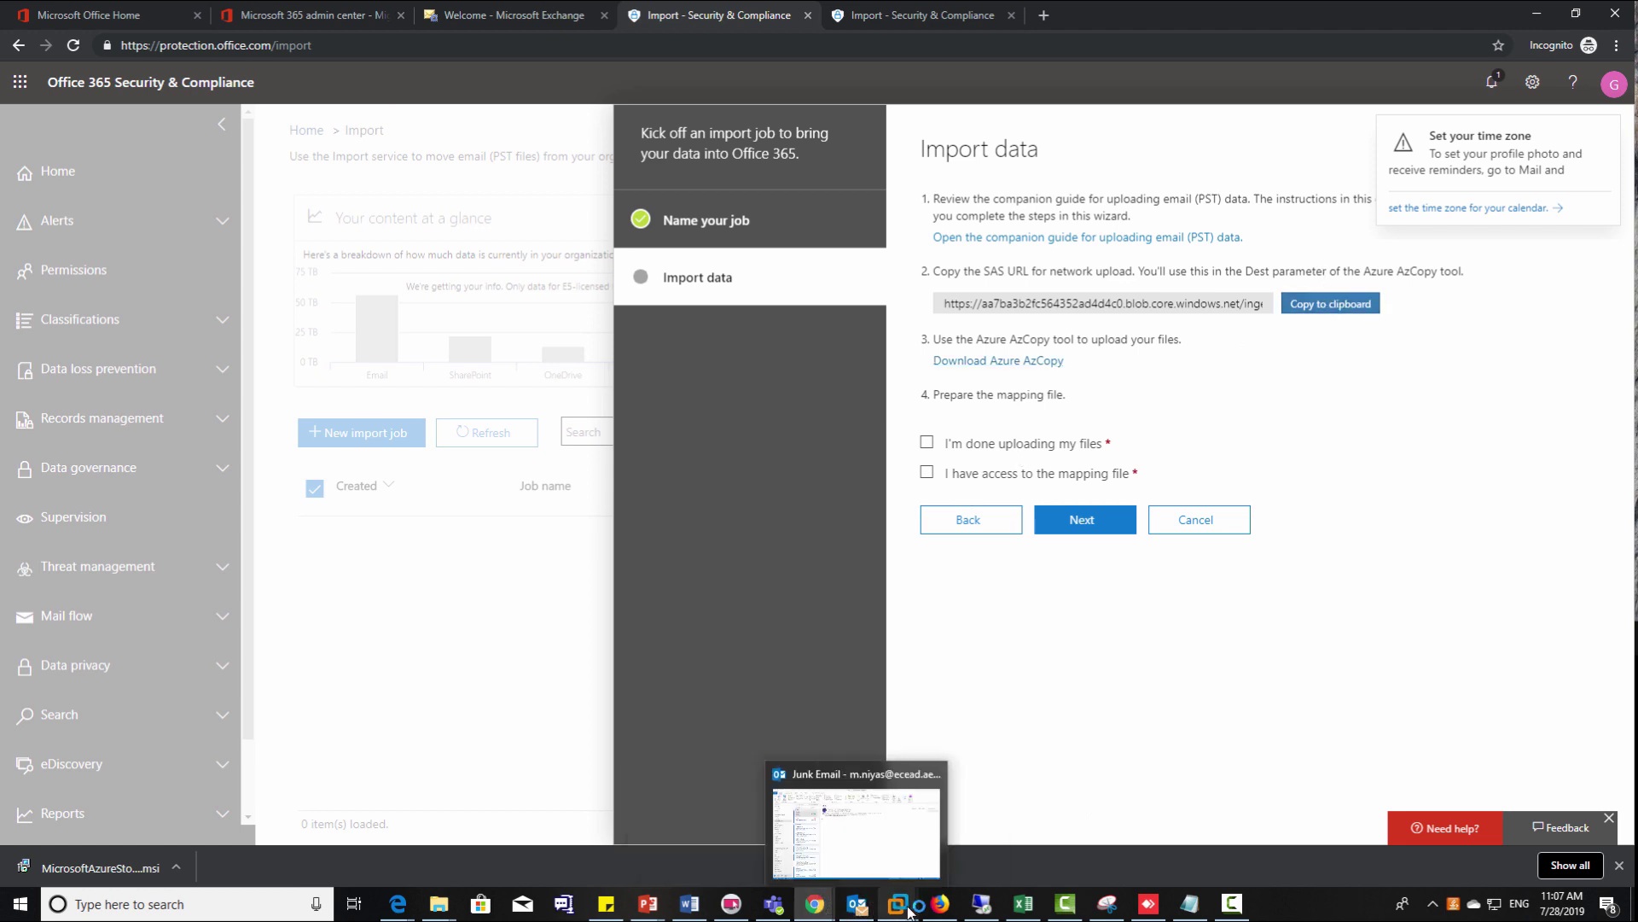
{"action": "mouse_move", "coordinate": [909, 908]}
{"action": "left_click", "coordinate": [596, 821]}
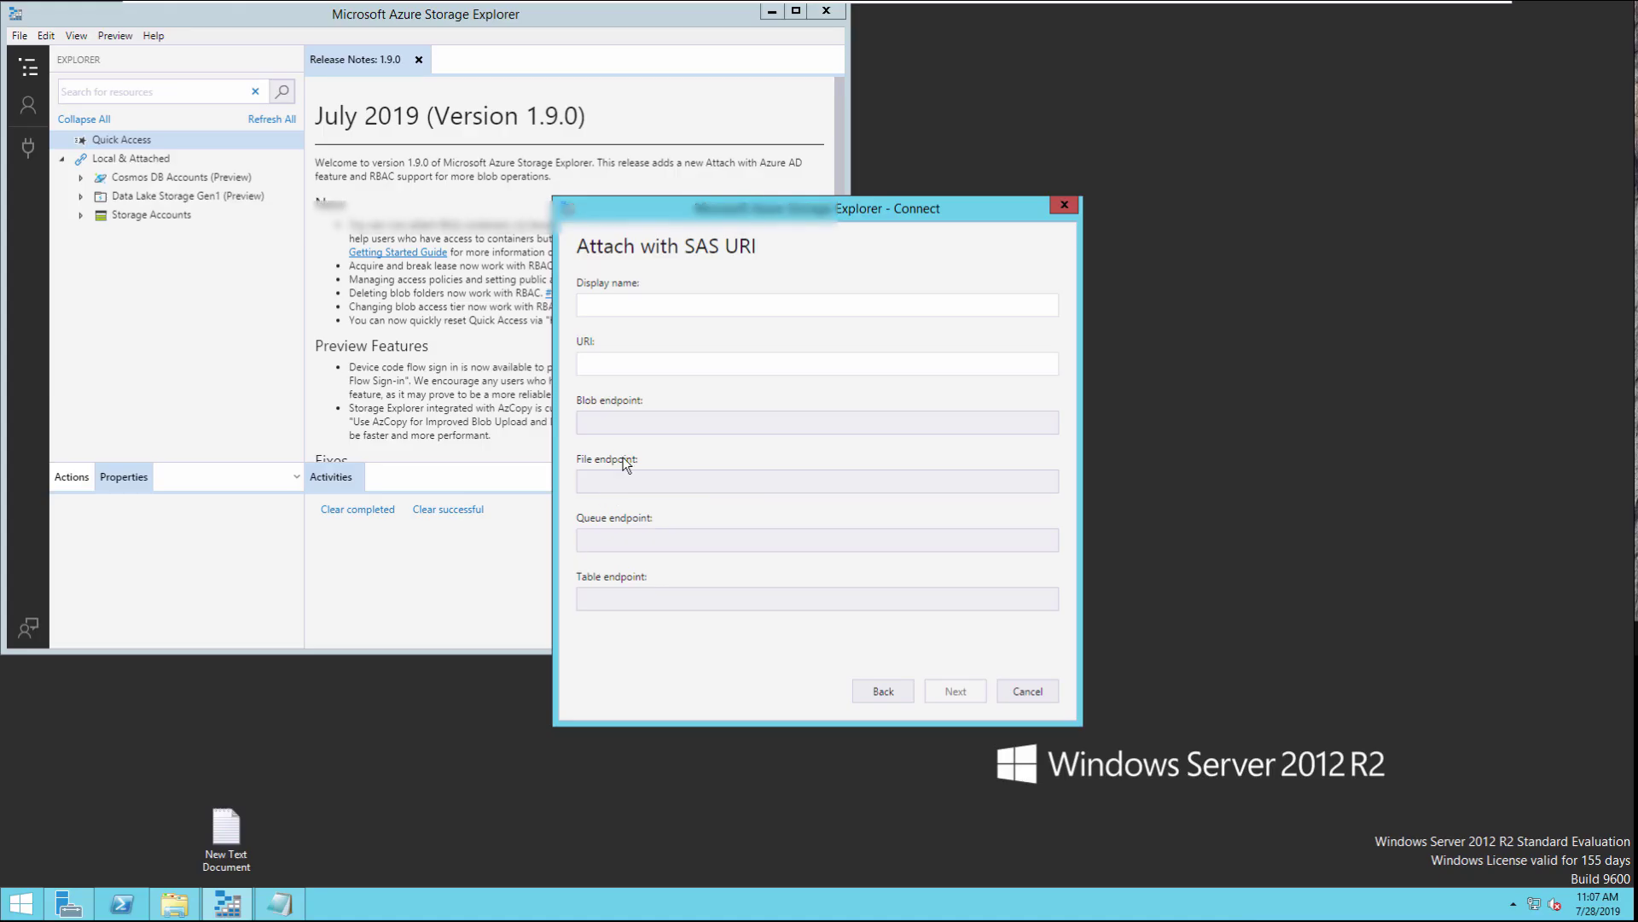
Paste the copied SAS URL into the URI field and connect to the storage container.
{"action": "left_click", "coordinate": [621, 374]}
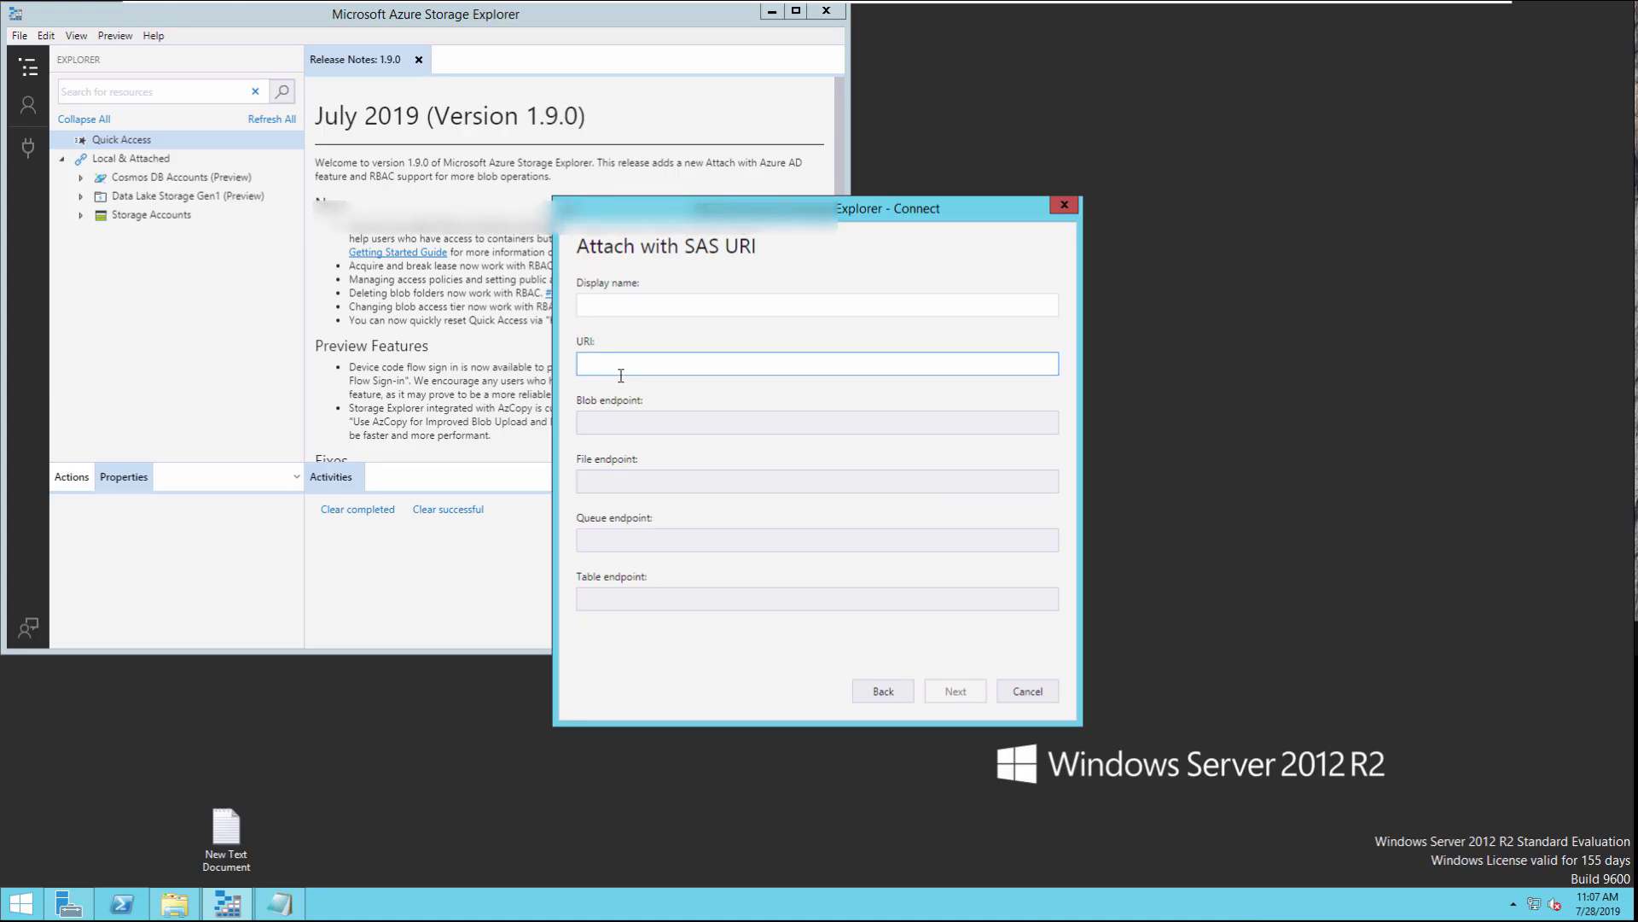
{"action": "key", "text": "ctrl+v"}
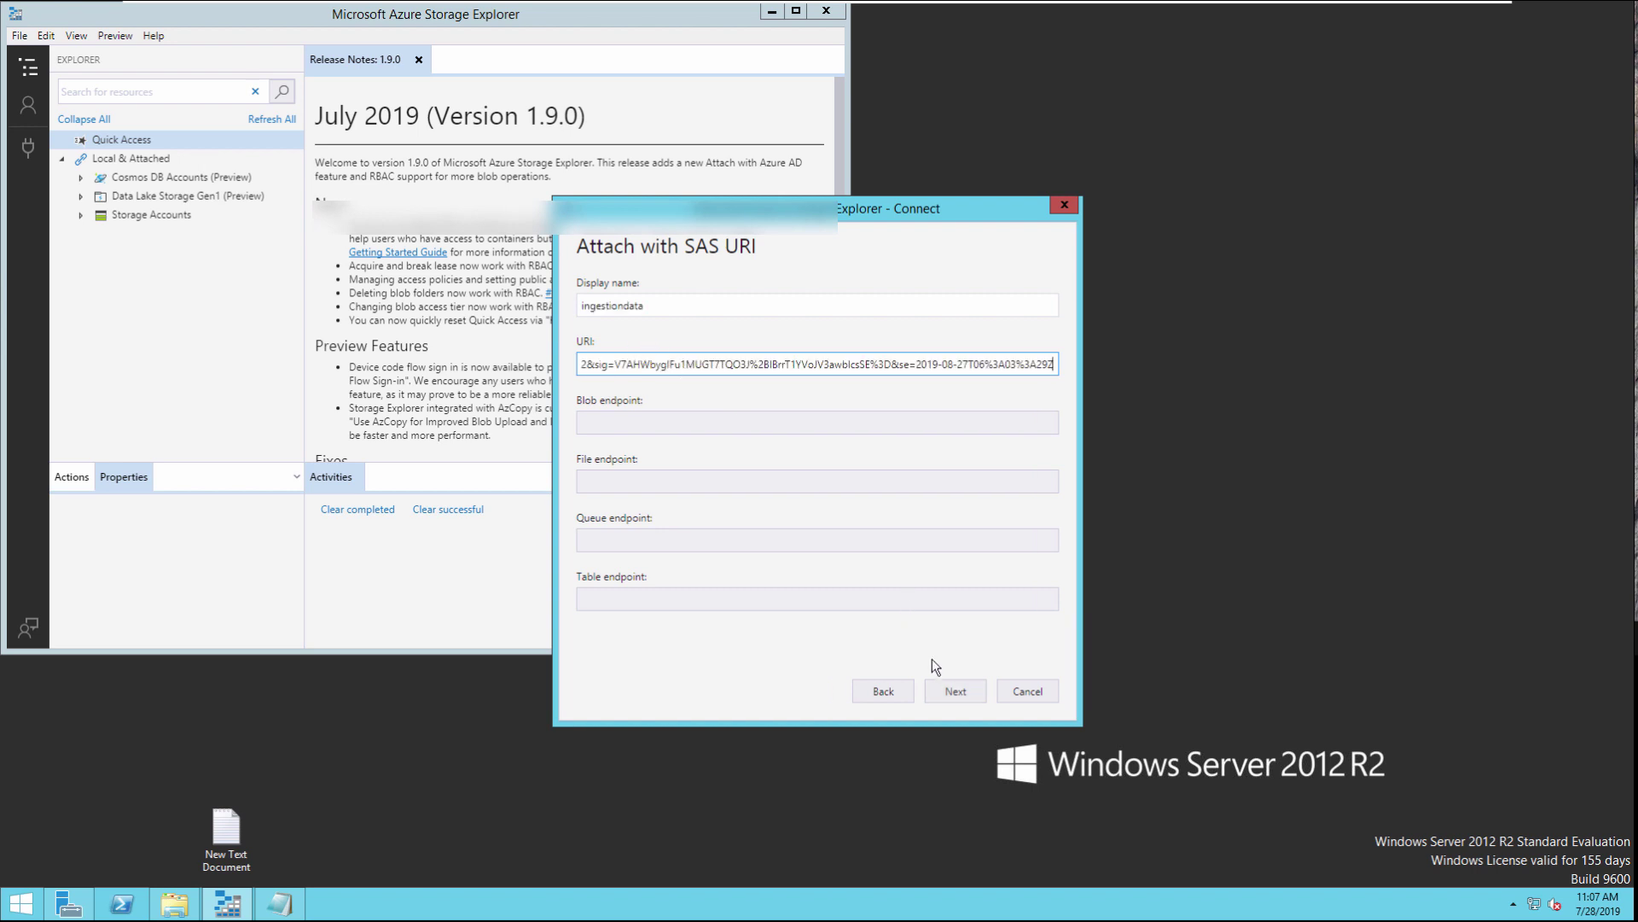
{"action": "left_click", "coordinate": [942, 688]}
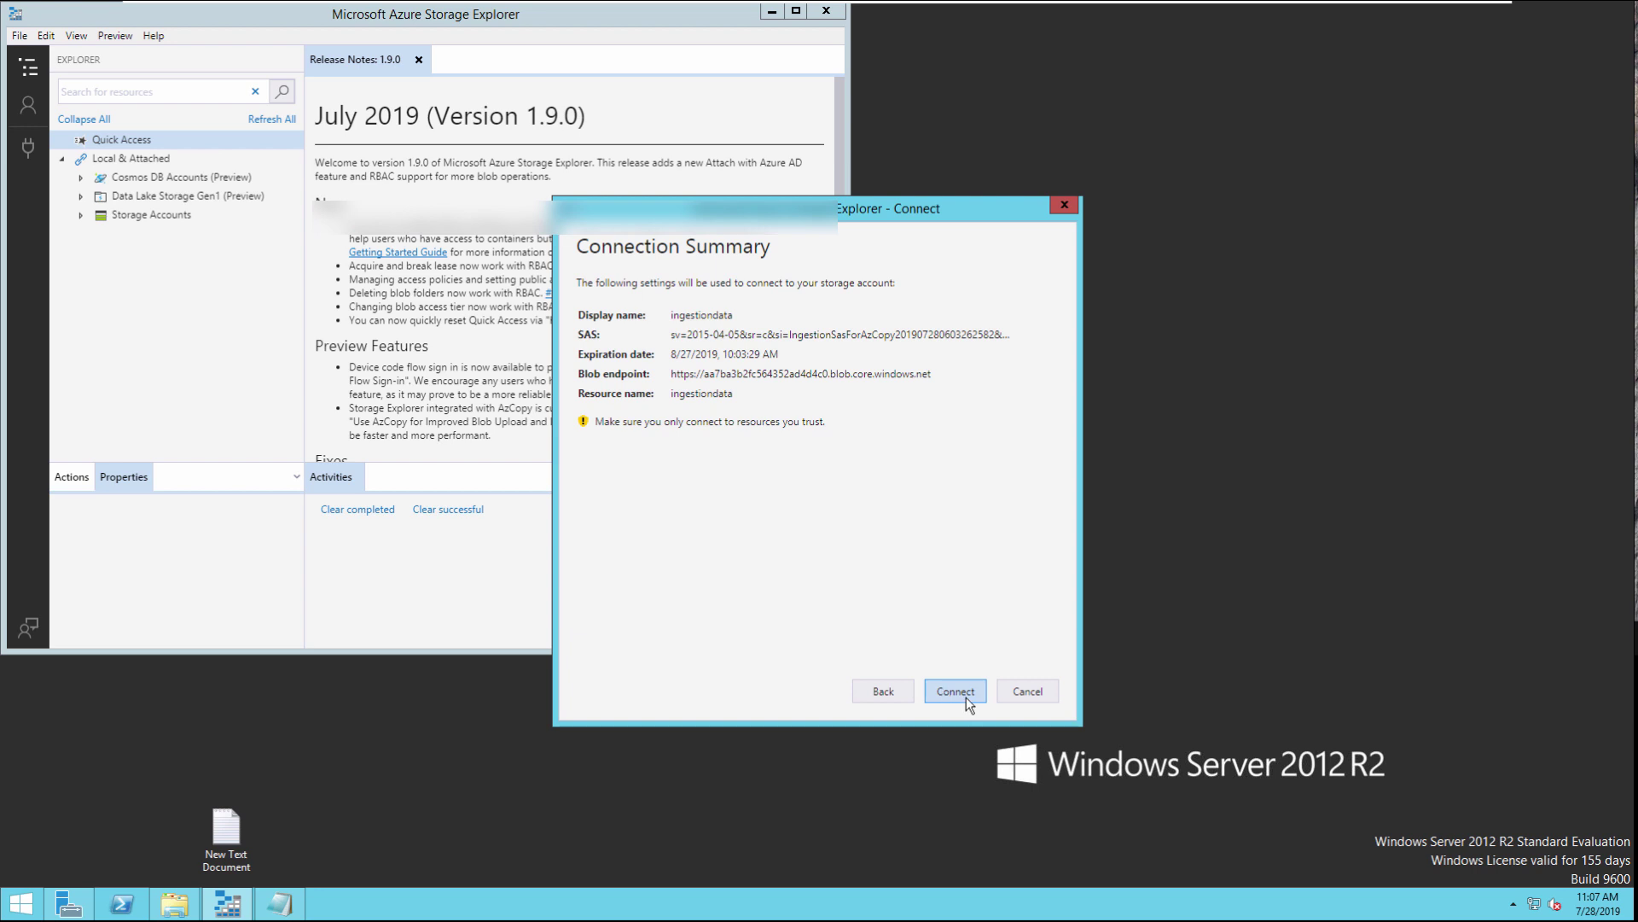
{"action": "left_click", "coordinate": [955, 691]}
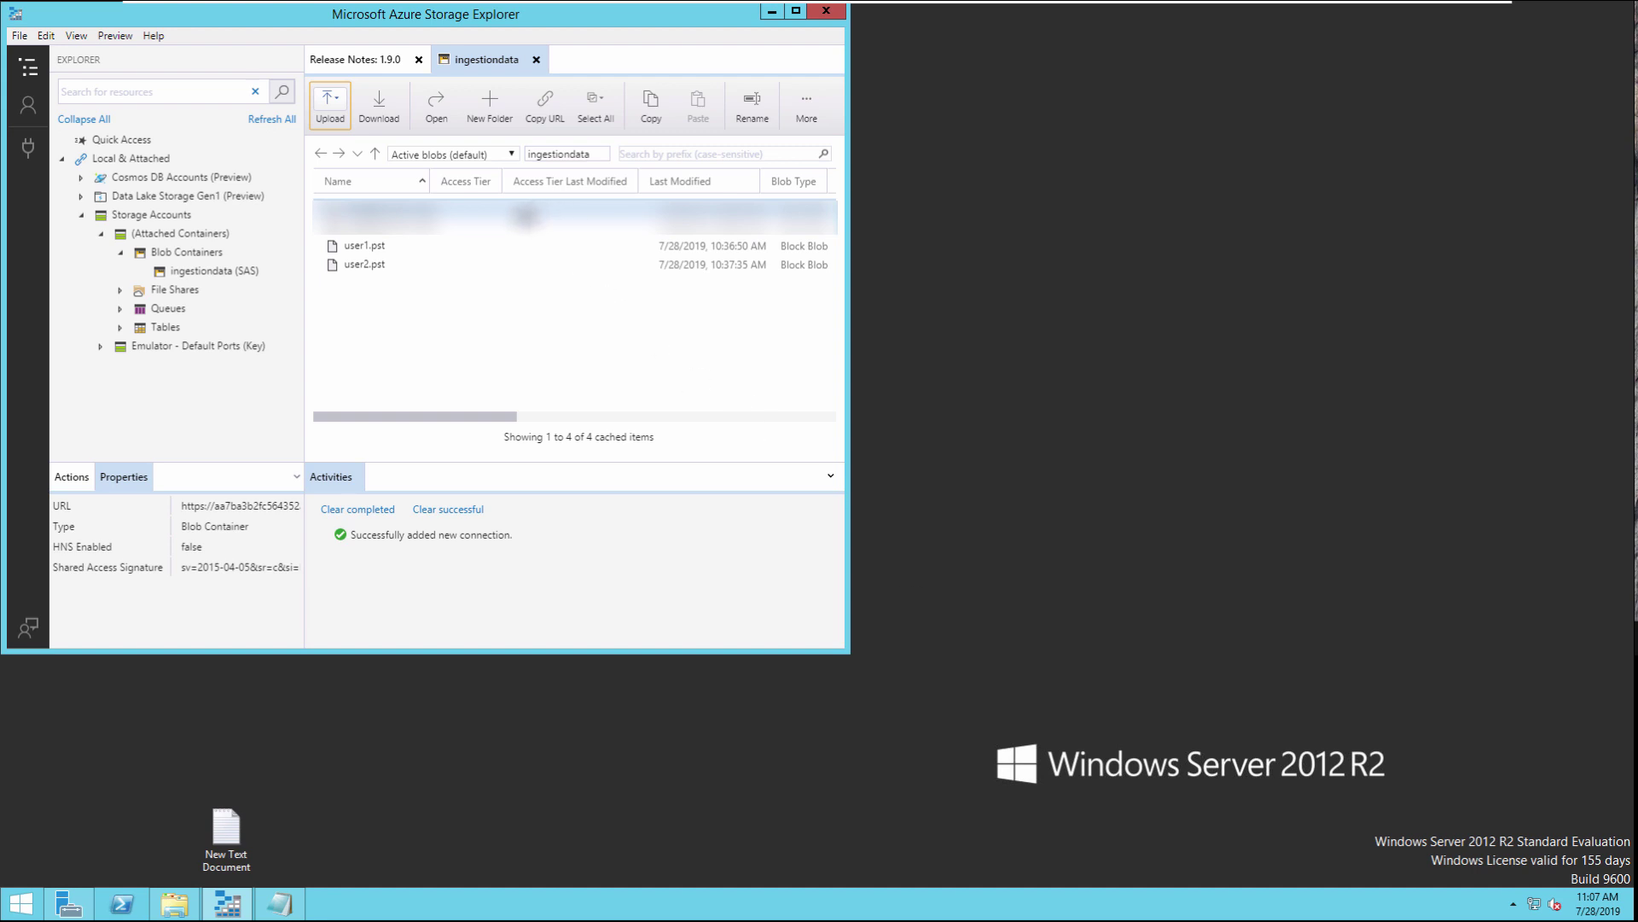
Open the Upload Files form for the ingestiondata container and go to its optional destination folder field.
{"action": "left_click", "coordinate": [337, 110]}
{"action": "left_click", "coordinate": [341, 156]}
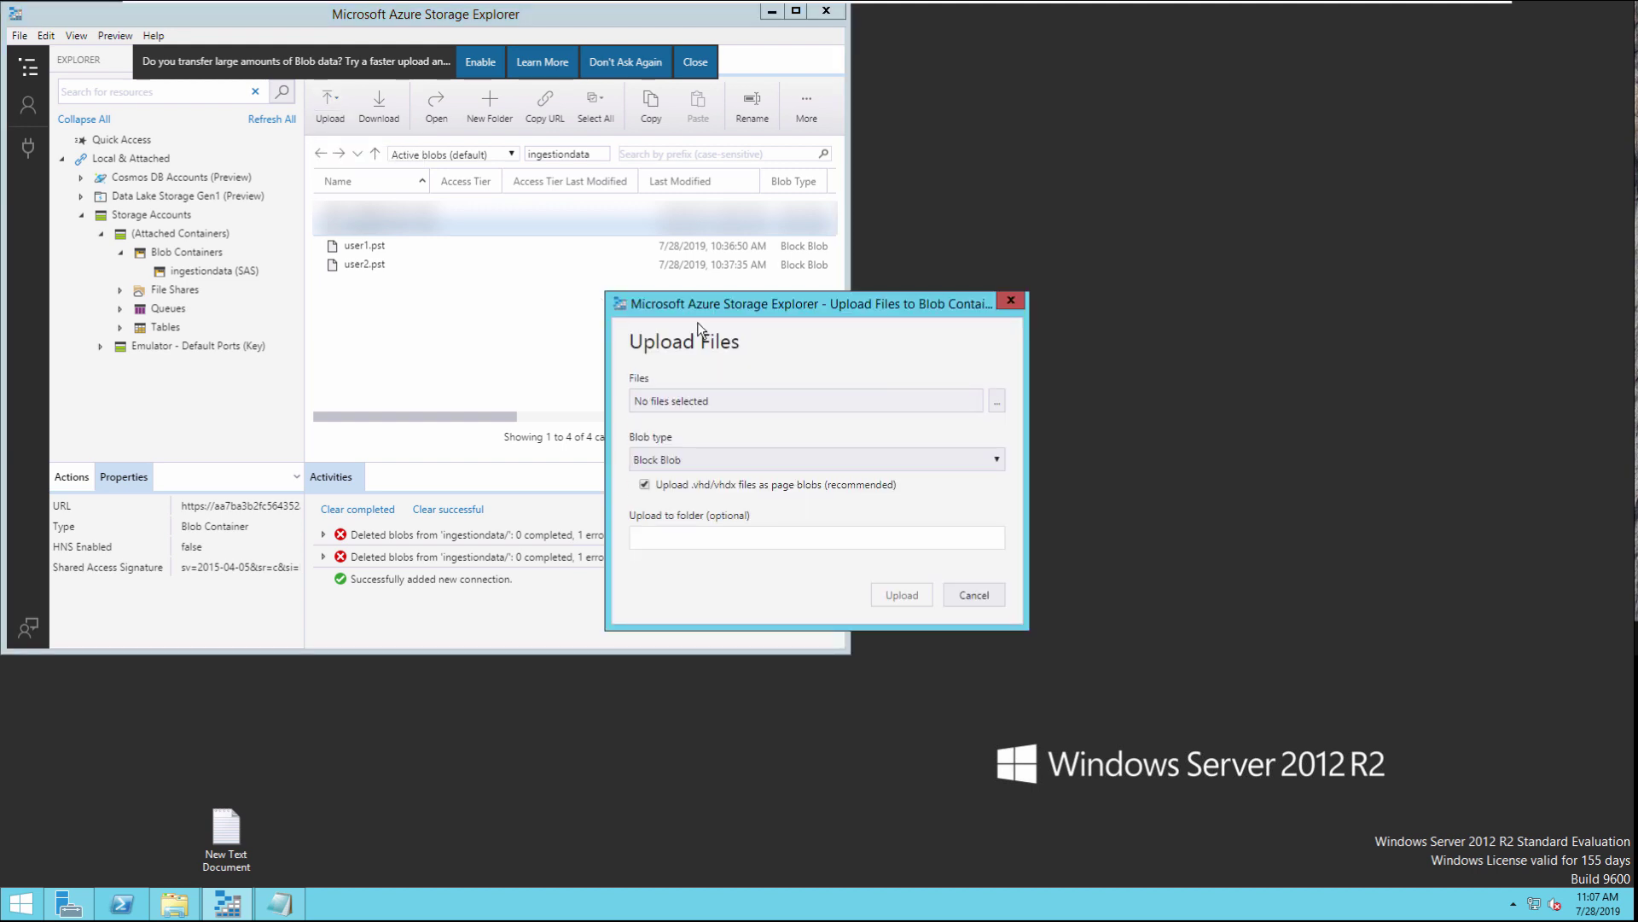
{"action": "left_click_drag", "start_coordinate": [698, 311], "coordinate": [401, 265]}
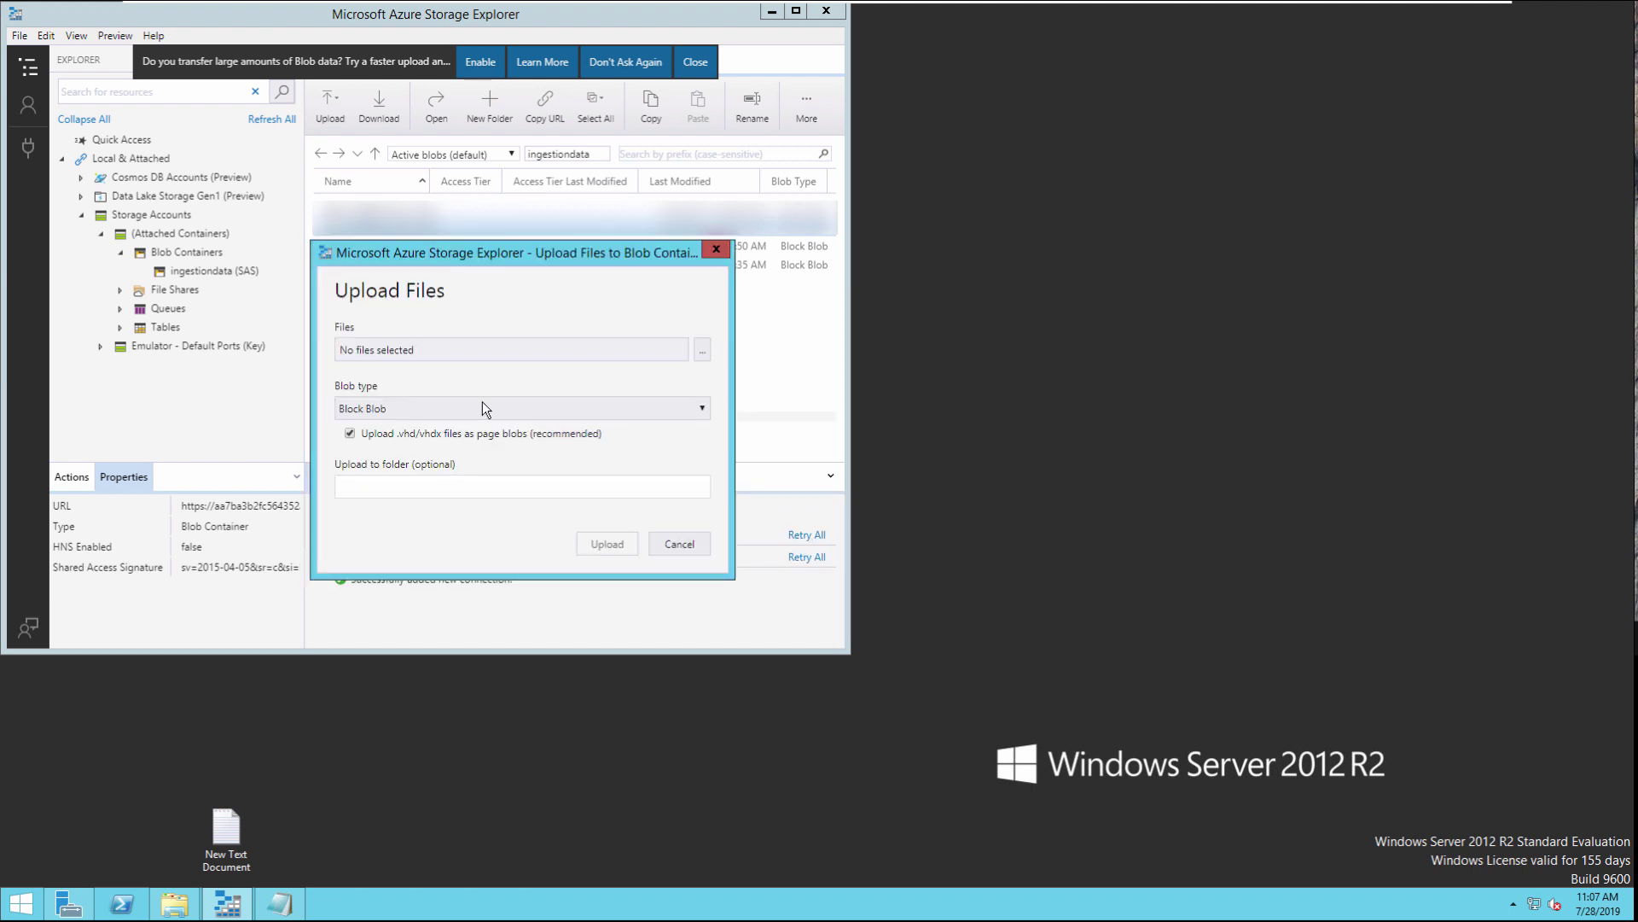
{"action": "left_click", "coordinate": [499, 479]}
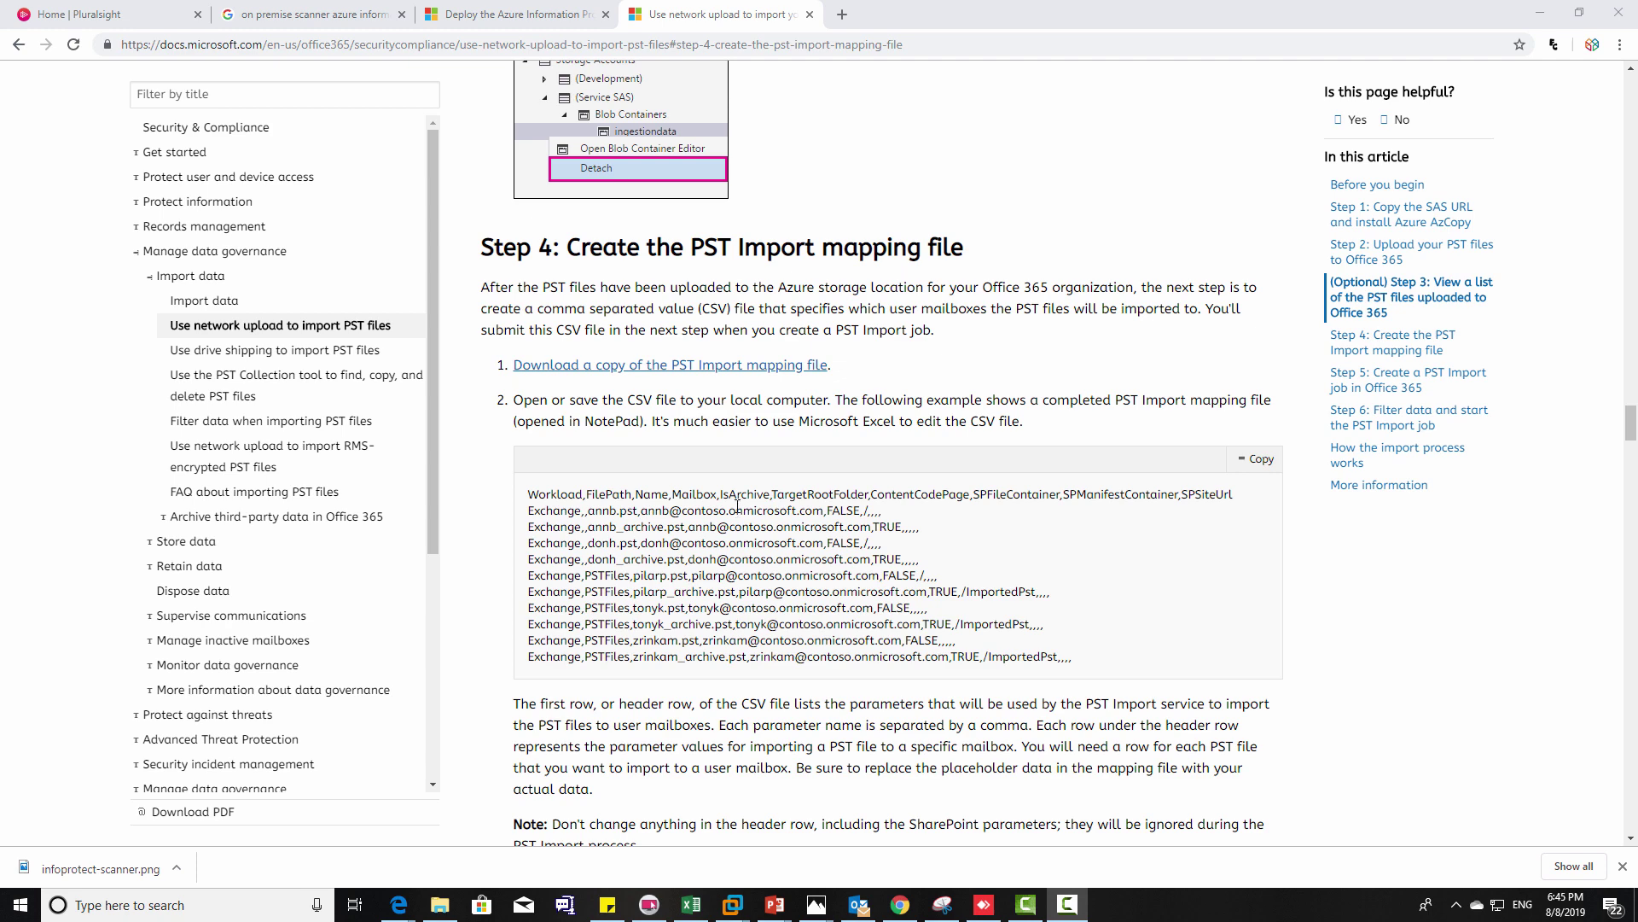
Download the PST Import mapping file from the Step 4 instructions and open it in Excel with columns A to F widened.
{"action": "left_click", "coordinate": [705, 367]}
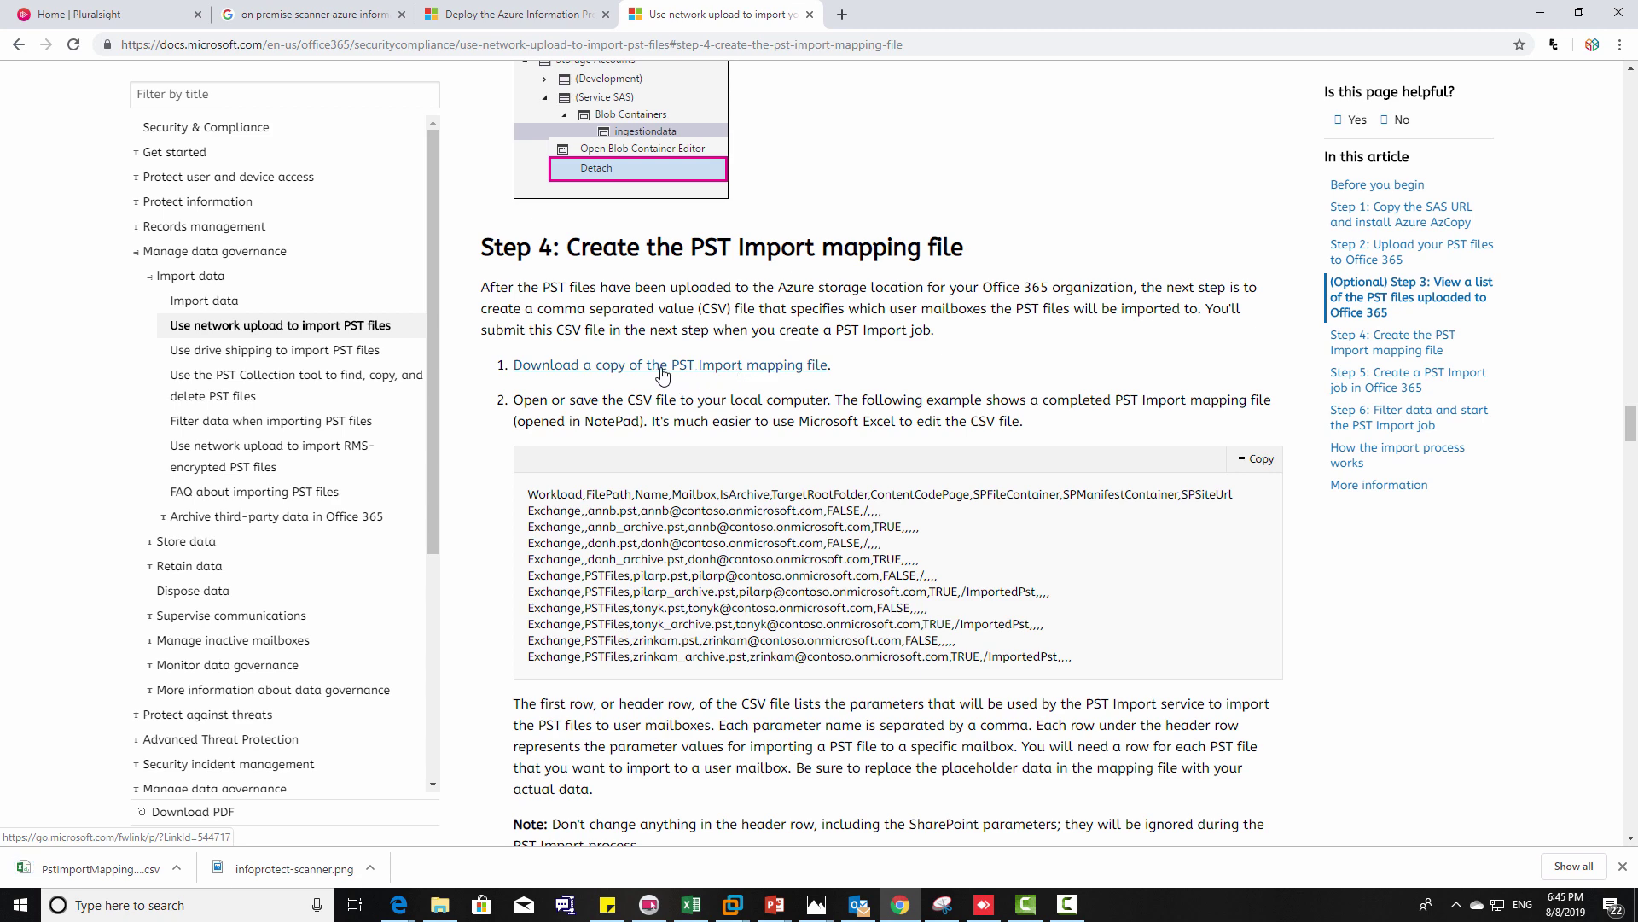
{"action": "left_click", "coordinate": [932, 64]}
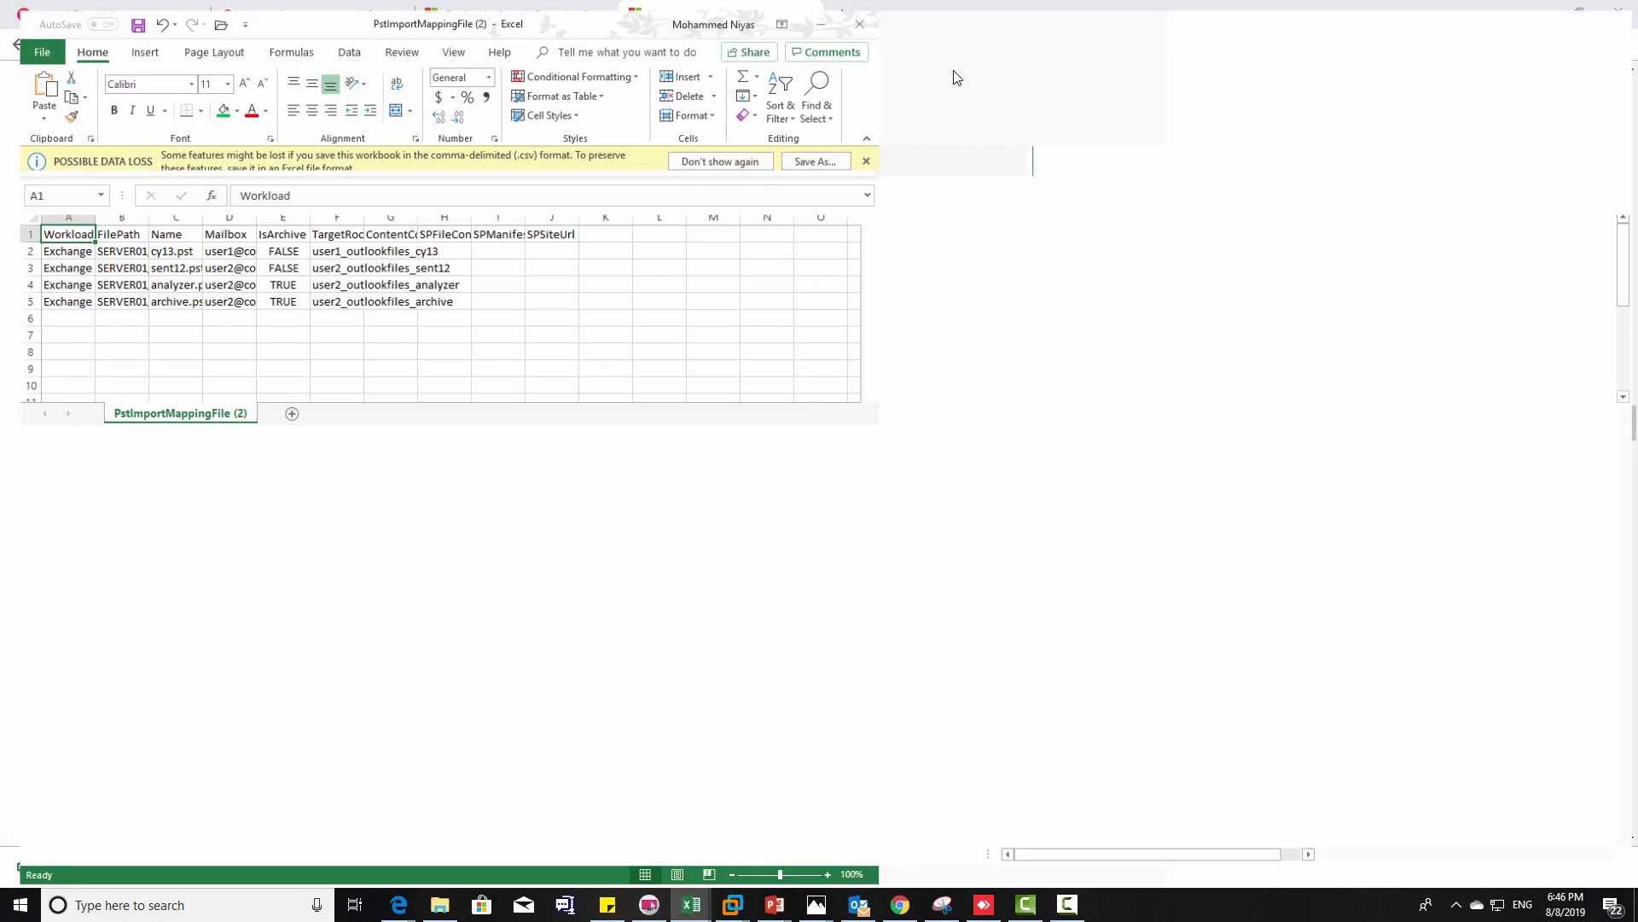
{"action": "left_click_drag", "start_coordinate": [75, 210], "coordinate": [662, 210]}
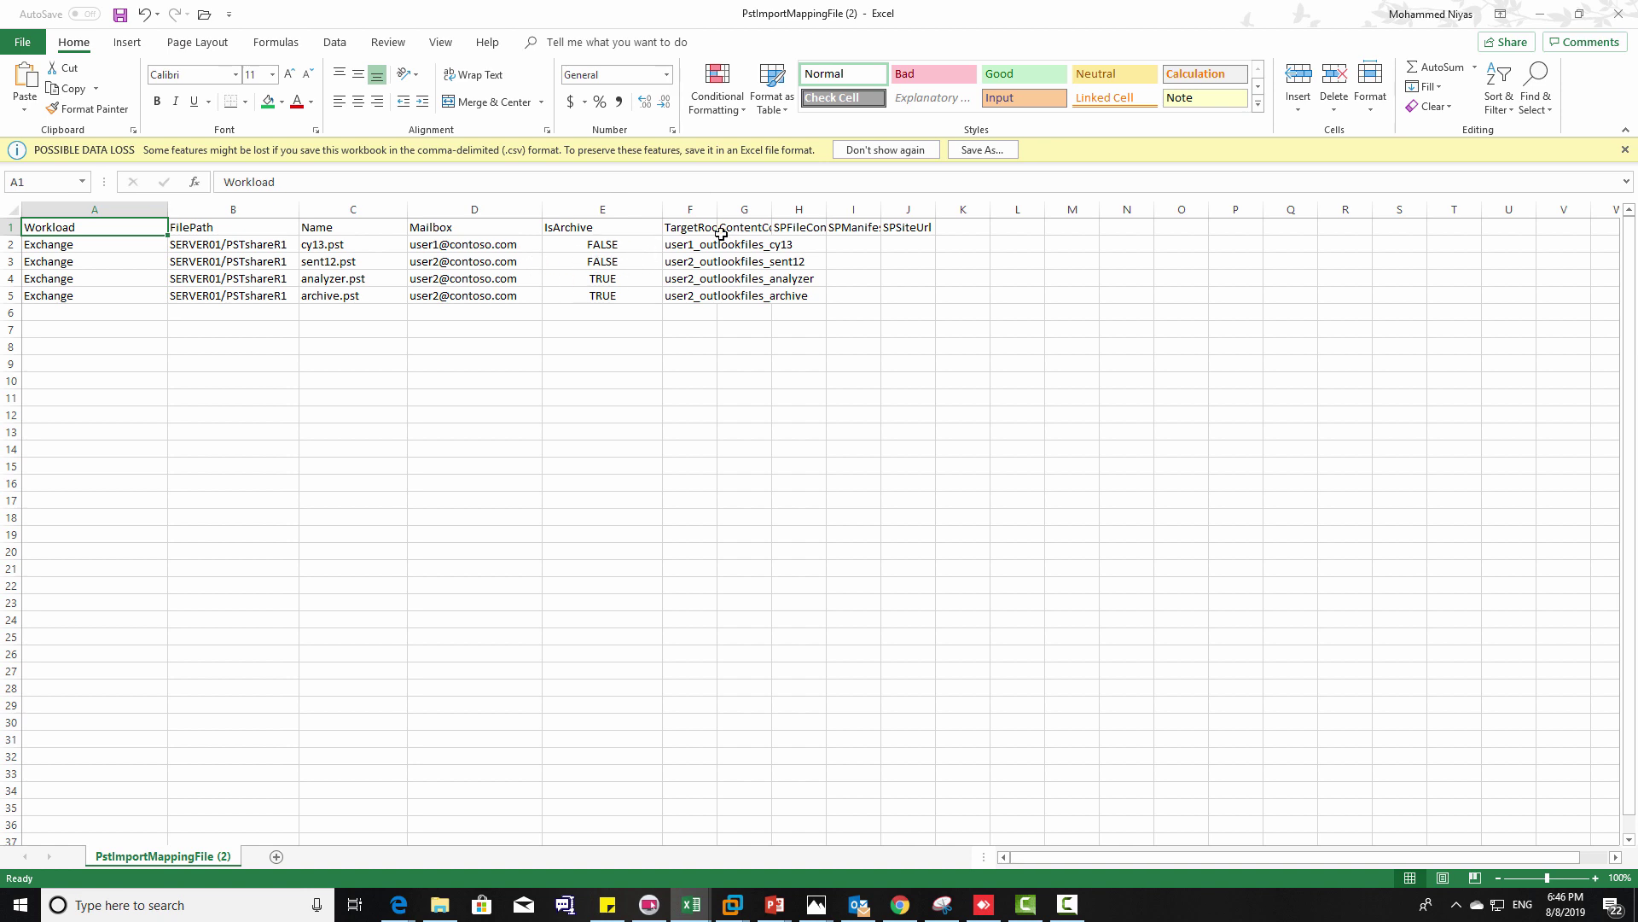
{"action": "left_click_drag", "start_coordinate": [716, 210], "coordinate": [812, 210]}
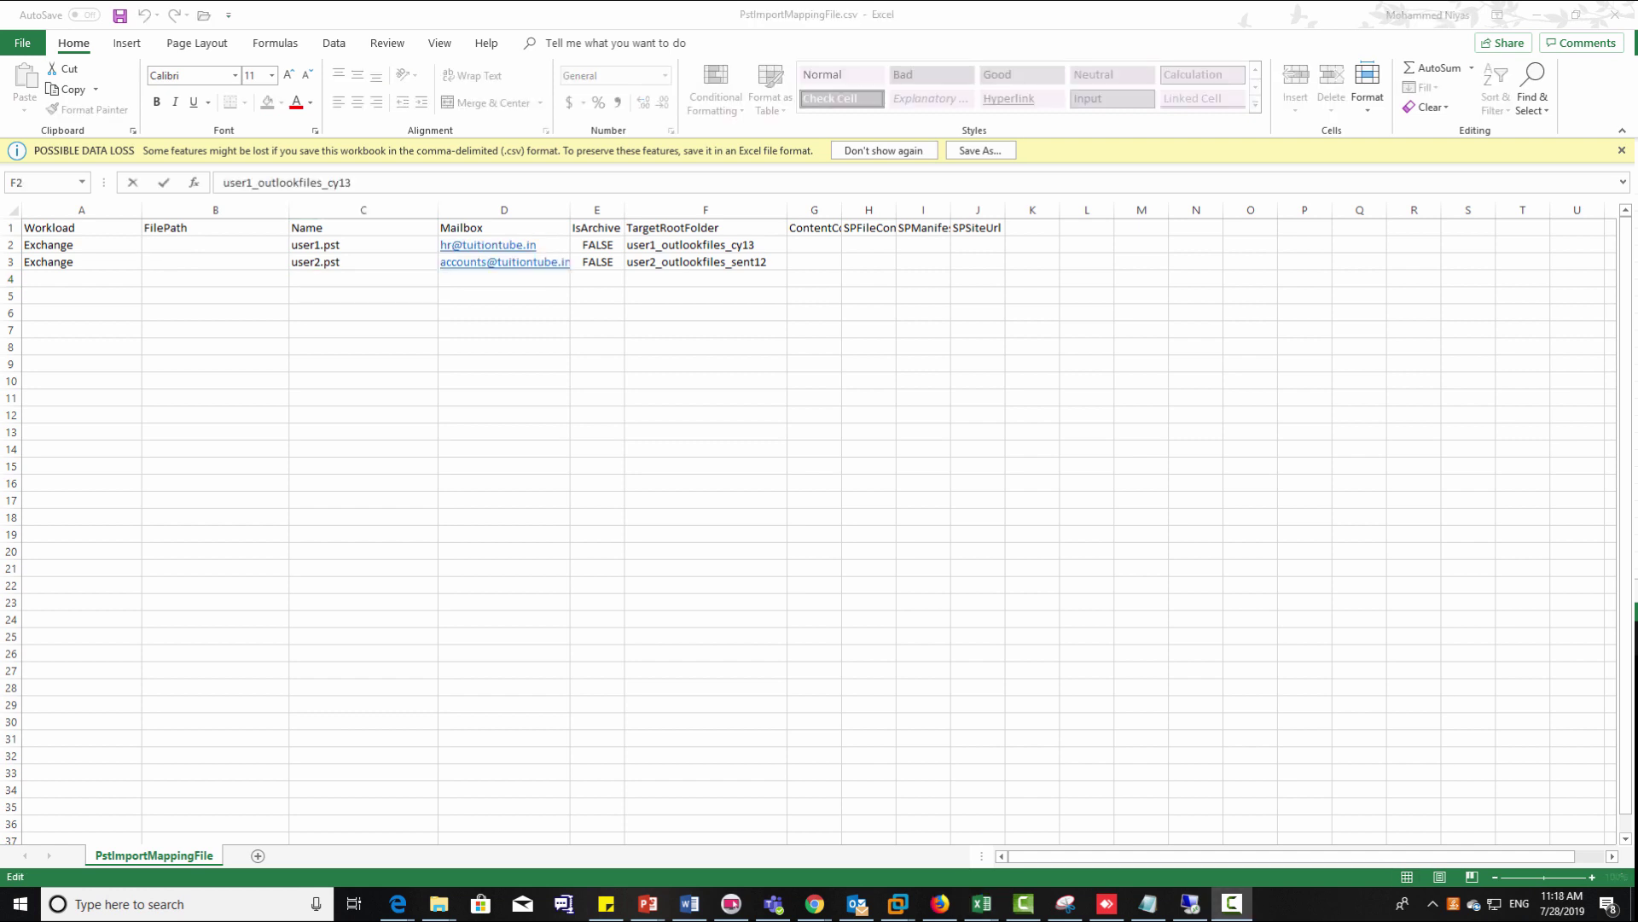
Clear the TargetRootFolder values in the user1.pst and user2.pst rows of PstImportMappingFile.csv.
{"action": "double_click", "coordinate": [774, 244]}
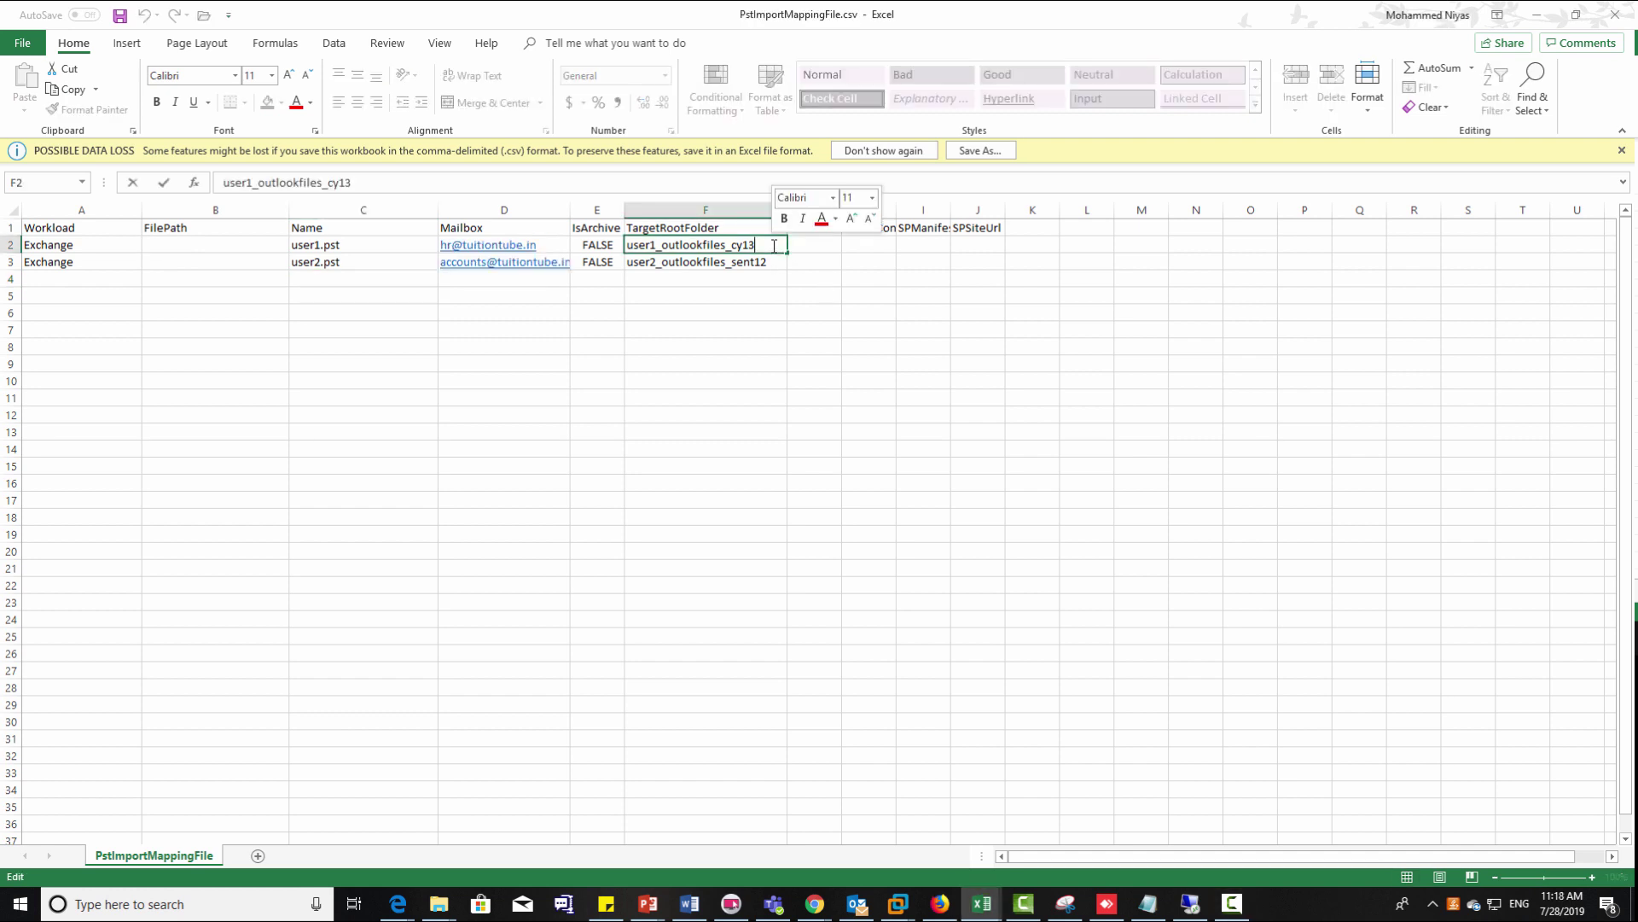
{"action": "left_click_drag", "start_coordinate": [773, 245], "coordinate": [598, 231]}
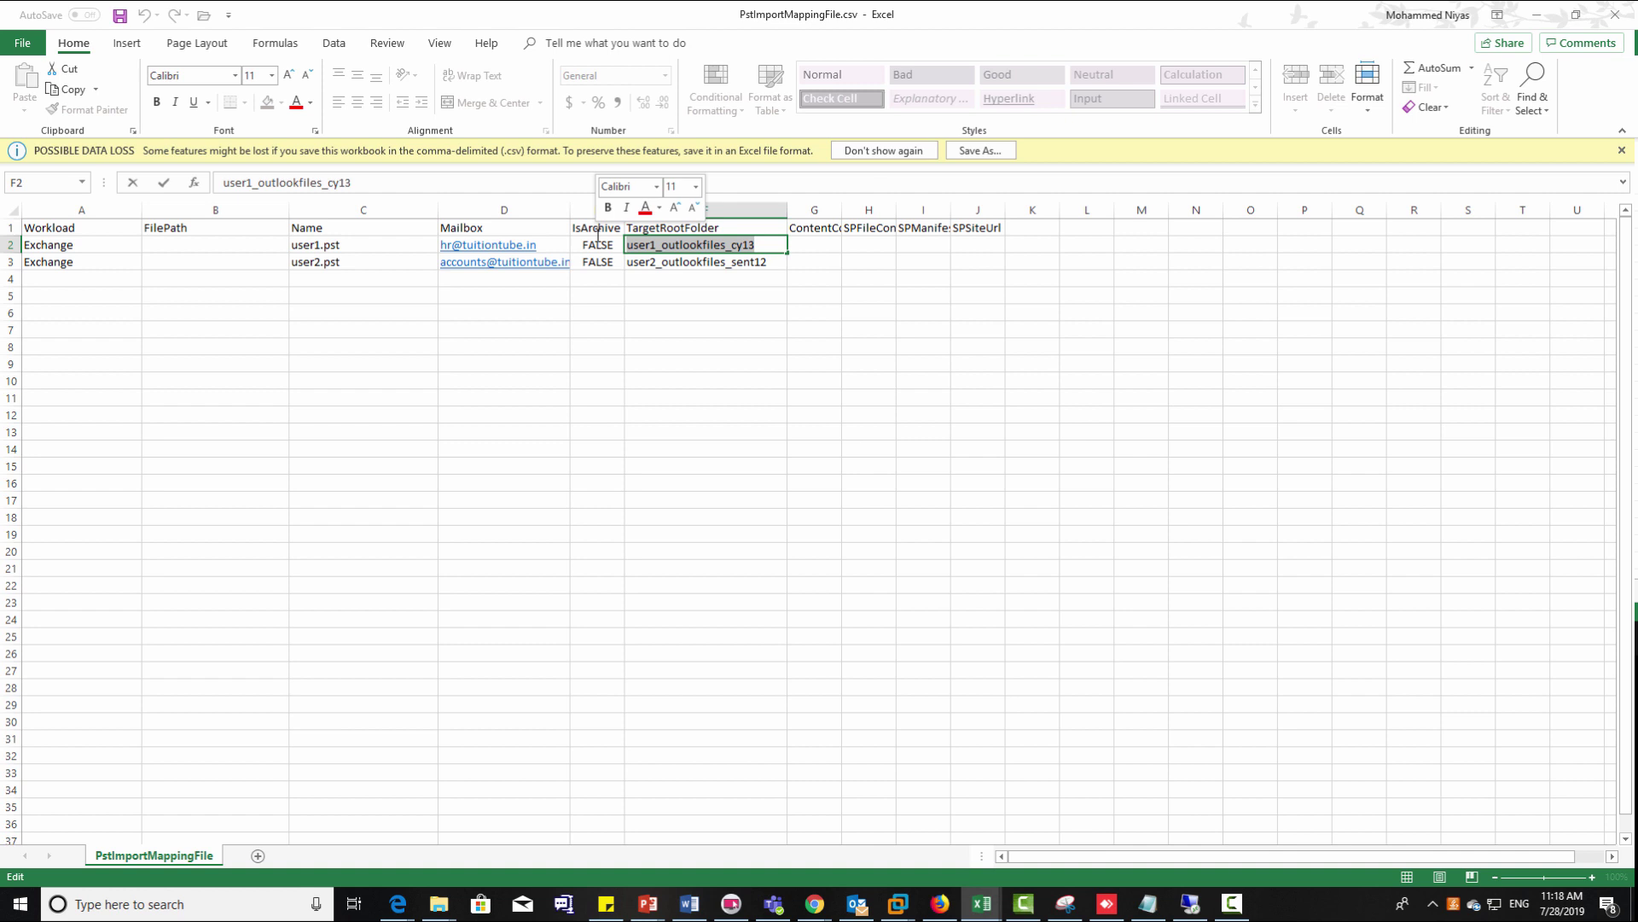
{"action": "key", "text": "Delete"}
{"action": "double_click", "coordinate": [668, 261]}
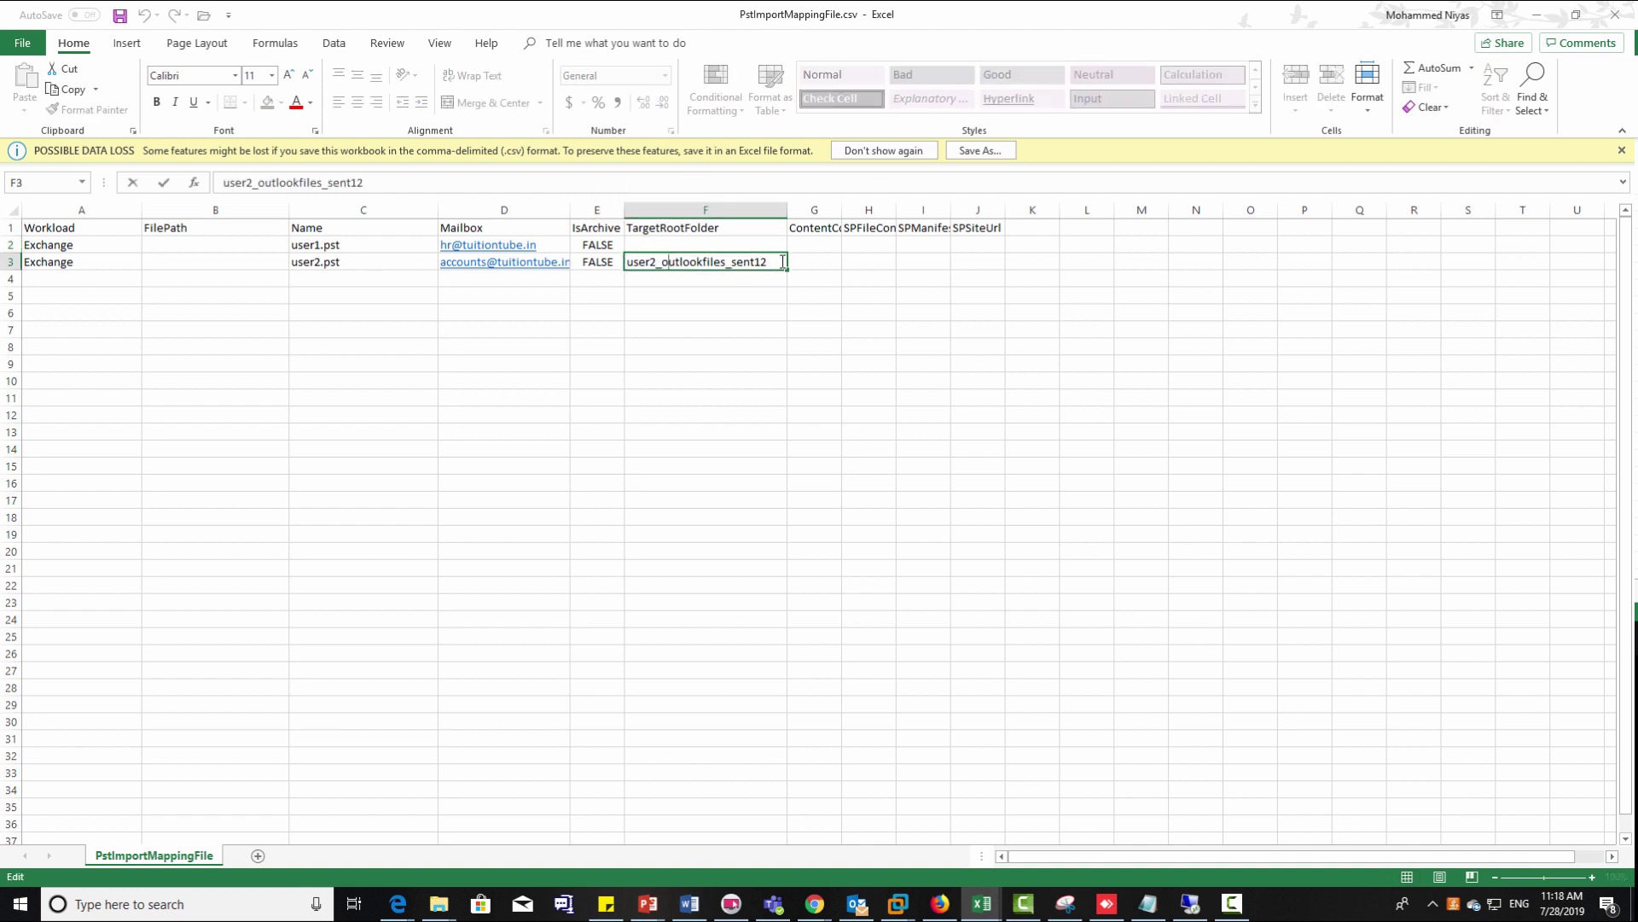
{"action": "double_click", "coordinate": [751, 261]}
{"action": "key", "text": "Delete"}
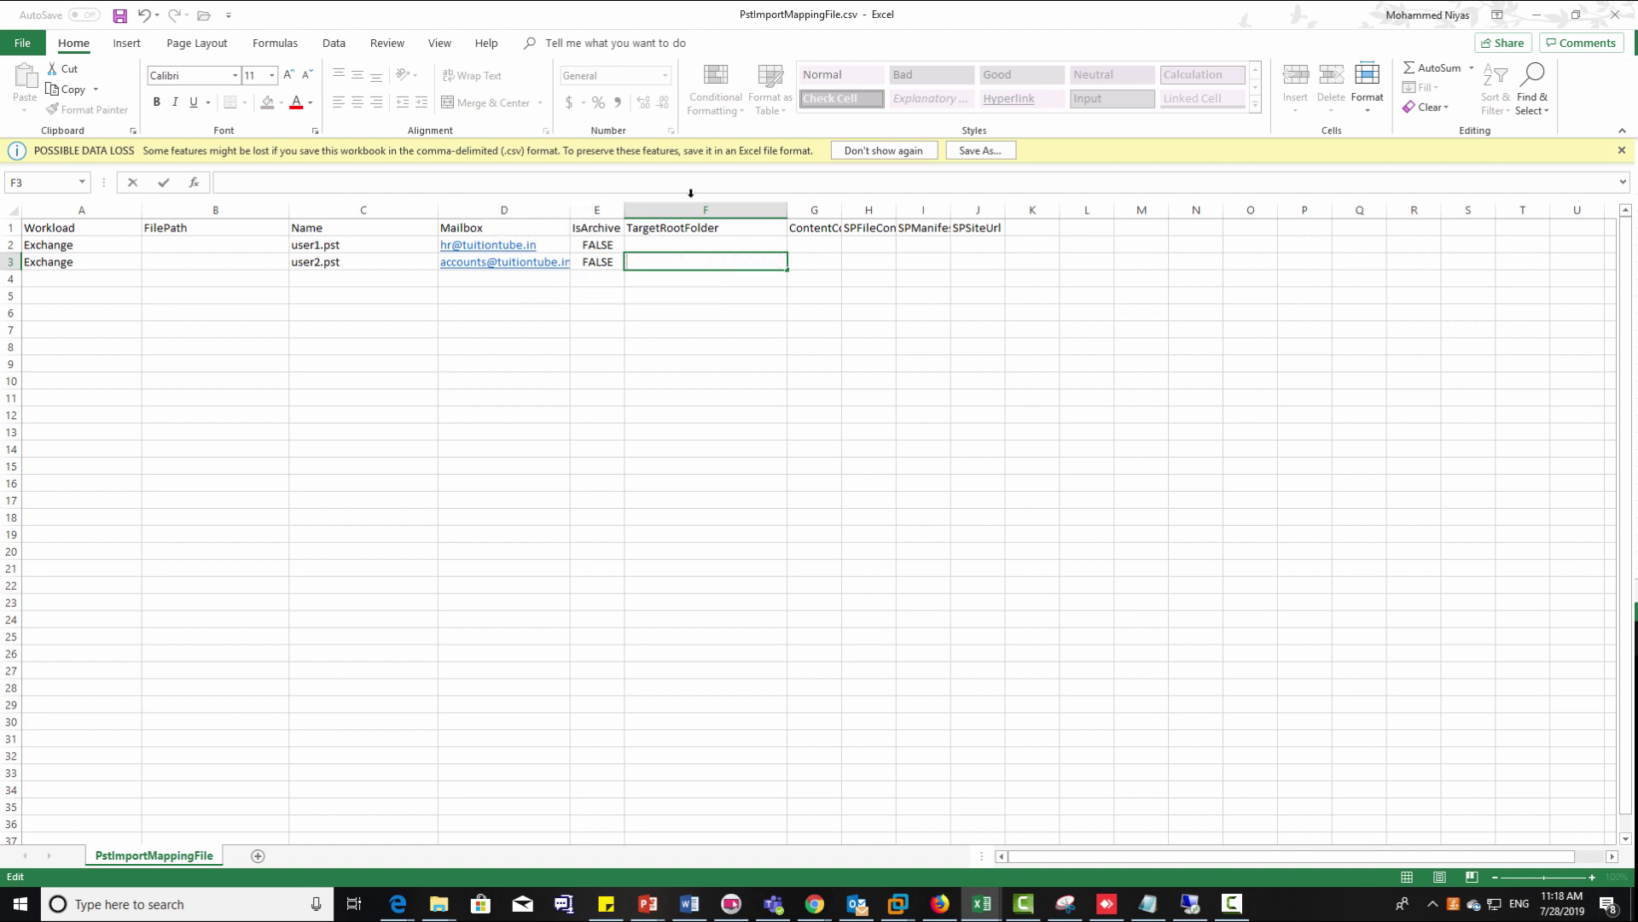
Save PstImportMappingFile.csv and close it.
{"action": "left_click", "coordinate": [465, 313]}
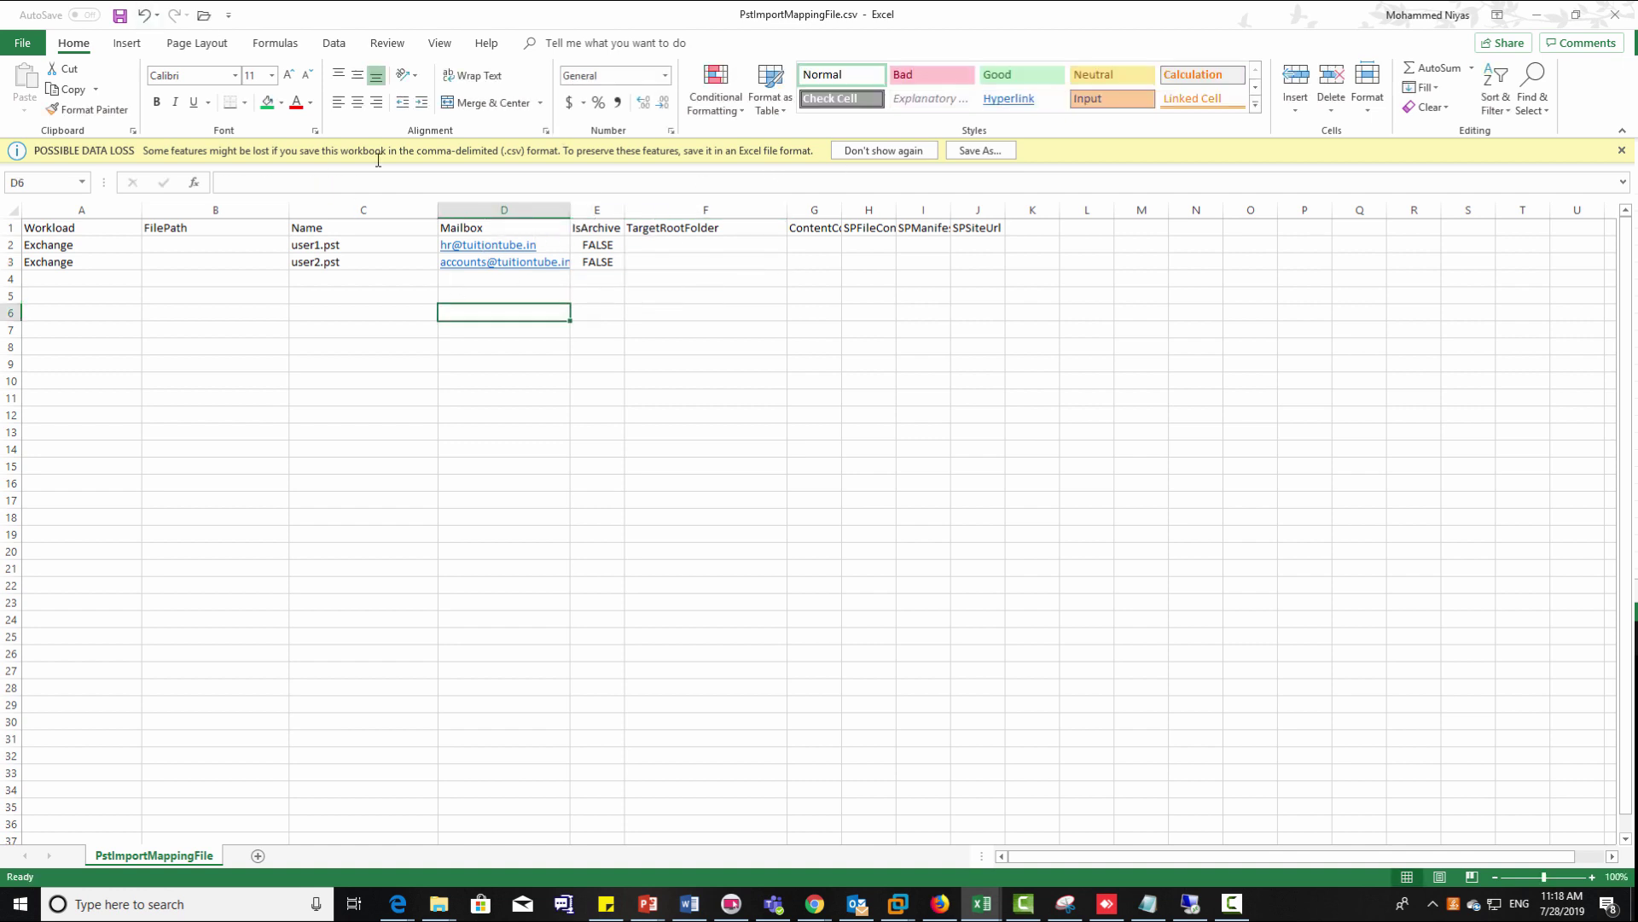
{"action": "left_click", "coordinate": [120, 15]}
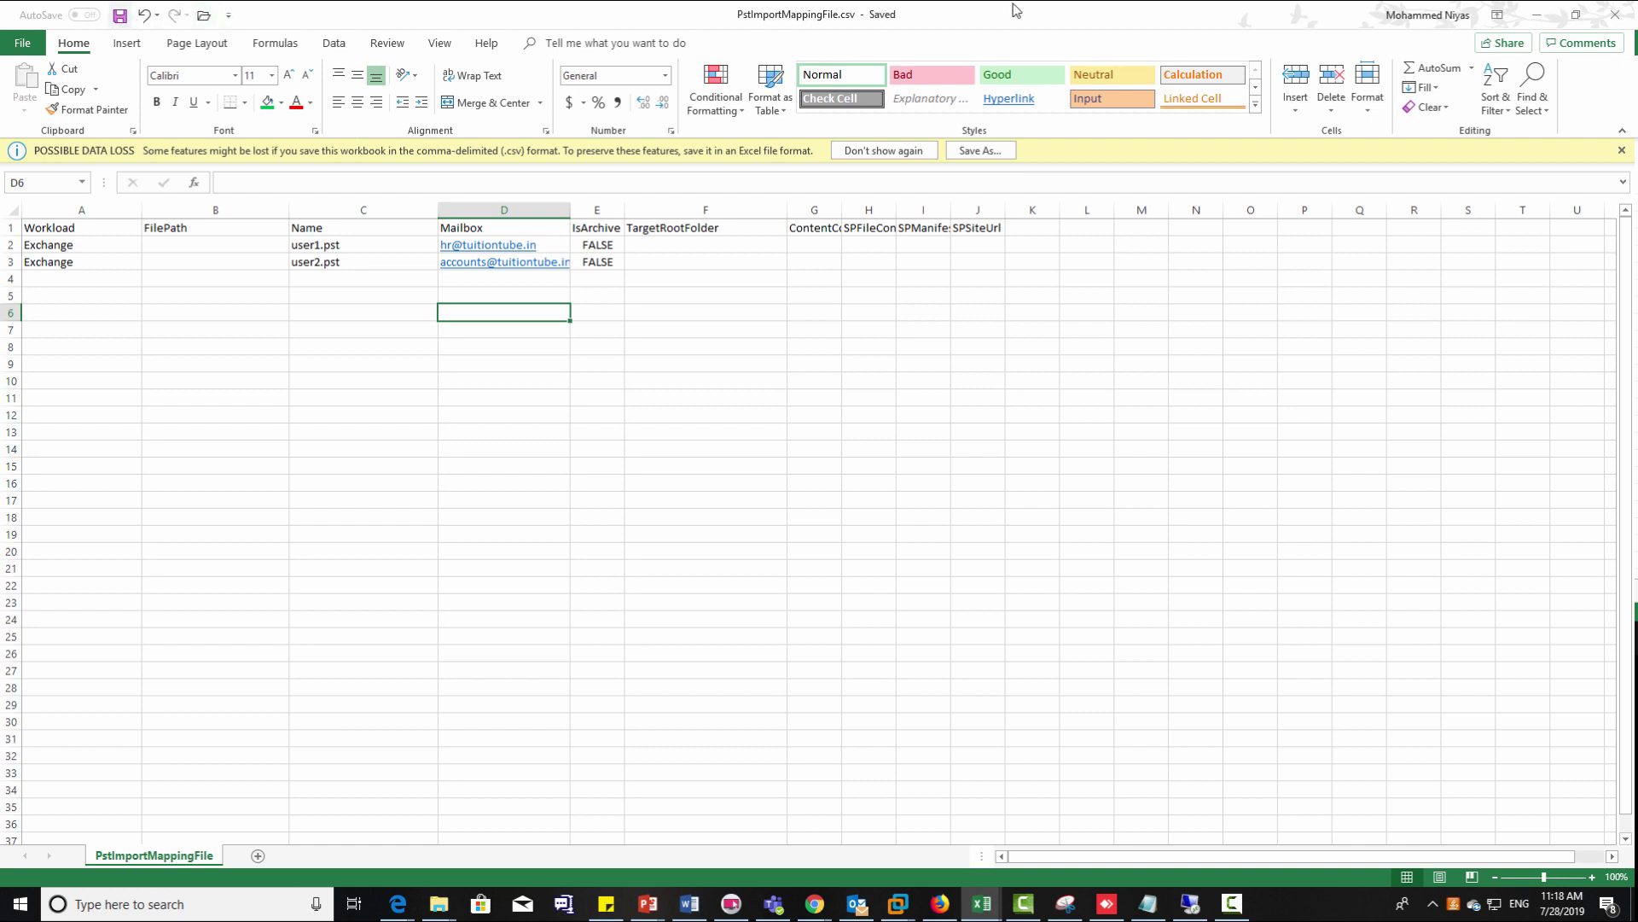
{"action": "left_click", "coordinate": [1615, 15]}
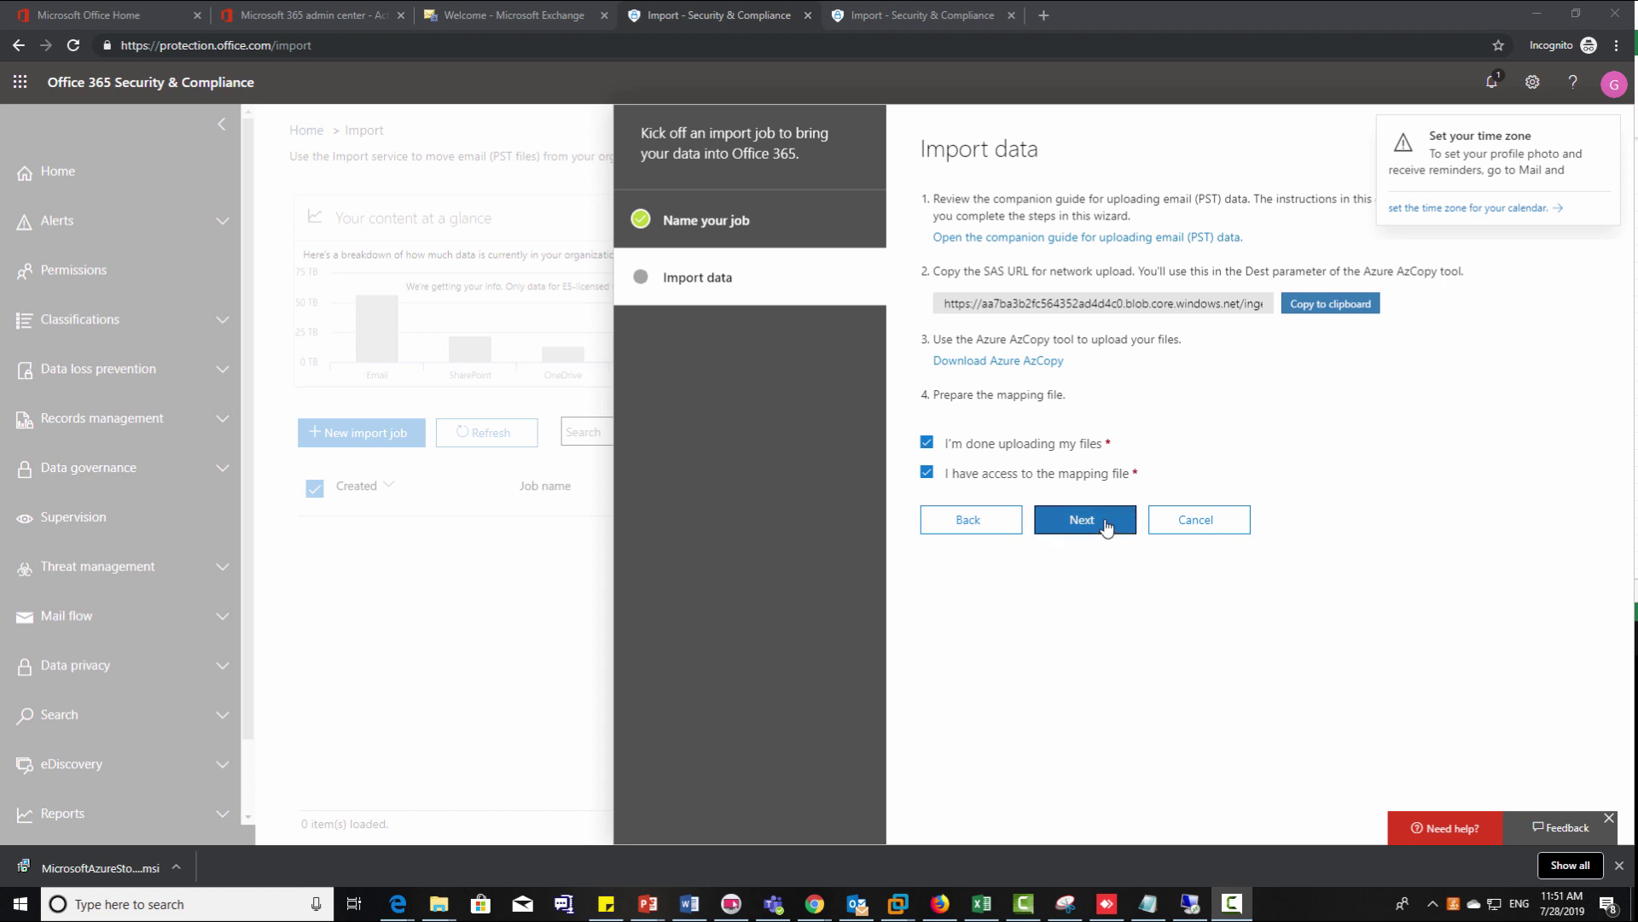
Continue the import job to the mapping file page, select PstImportMappingFile.csv from the Desktop and validate it.
{"action": "left_click", "coordinate": [1107, 528]}
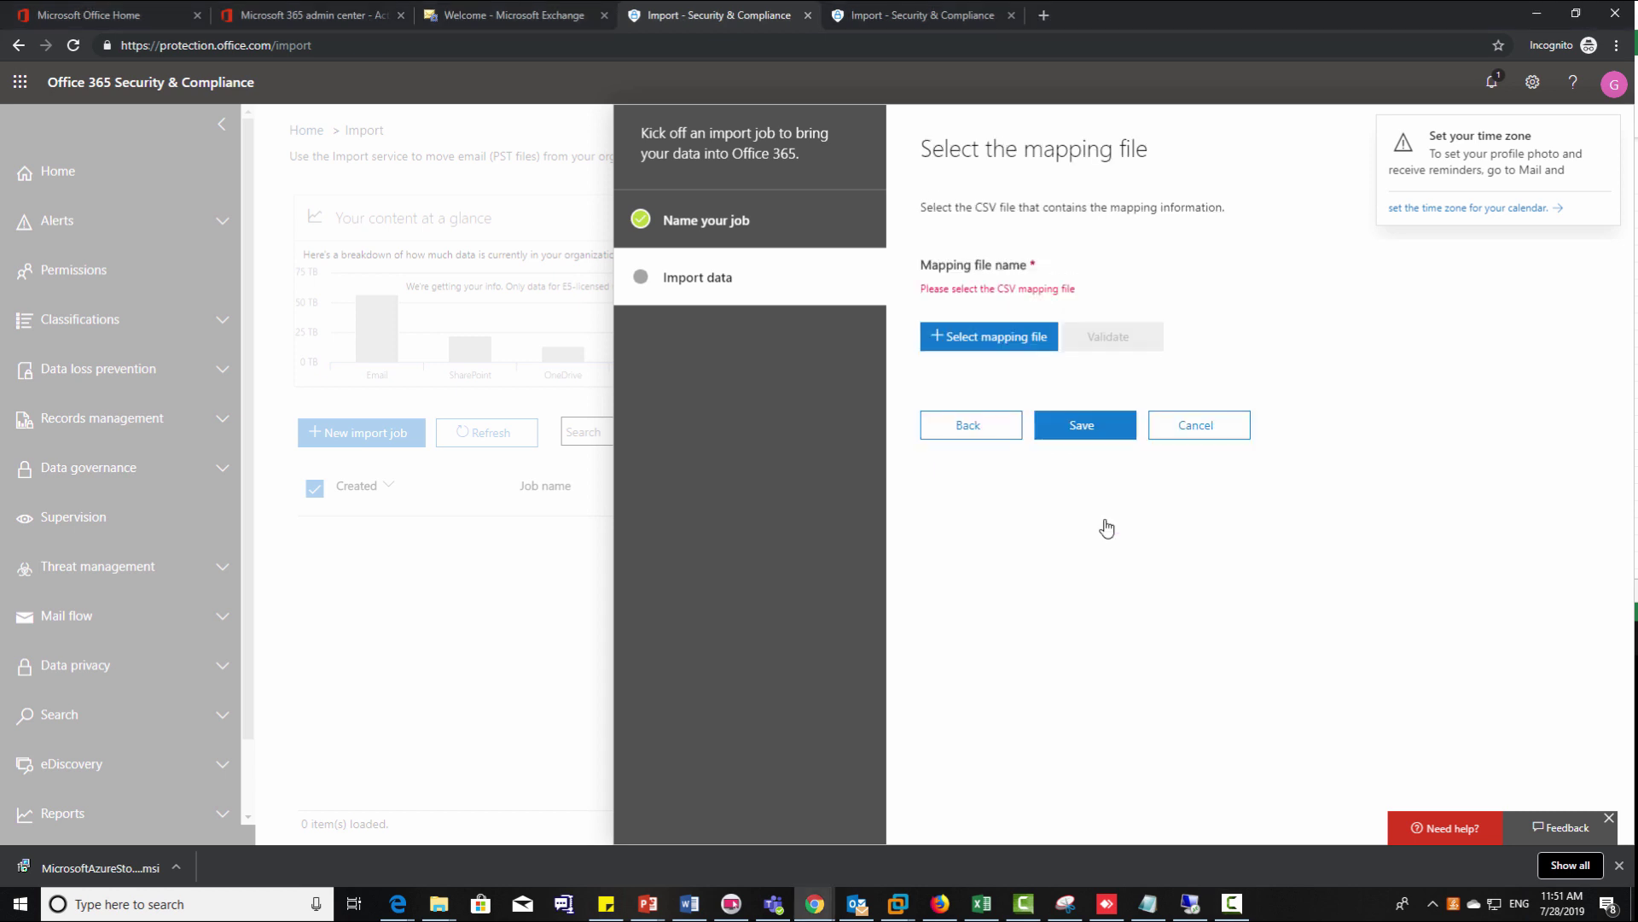
{"action": "left_click", "coordinate": [1018, 339]}
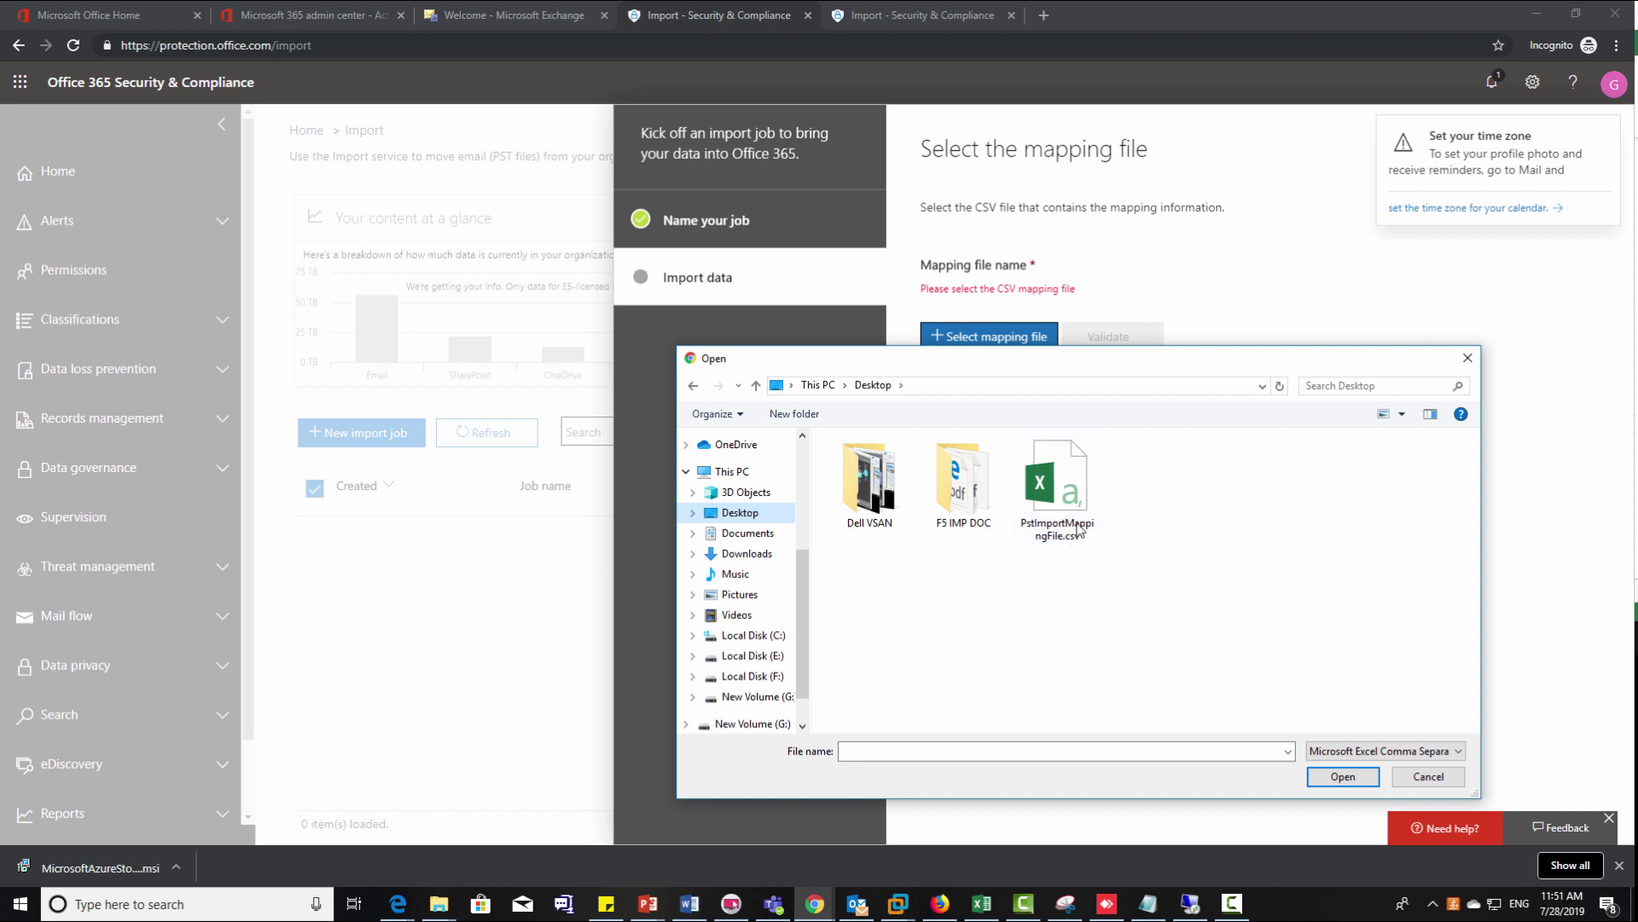
{"action": "double_click", "coordinate": [1079, 524]}
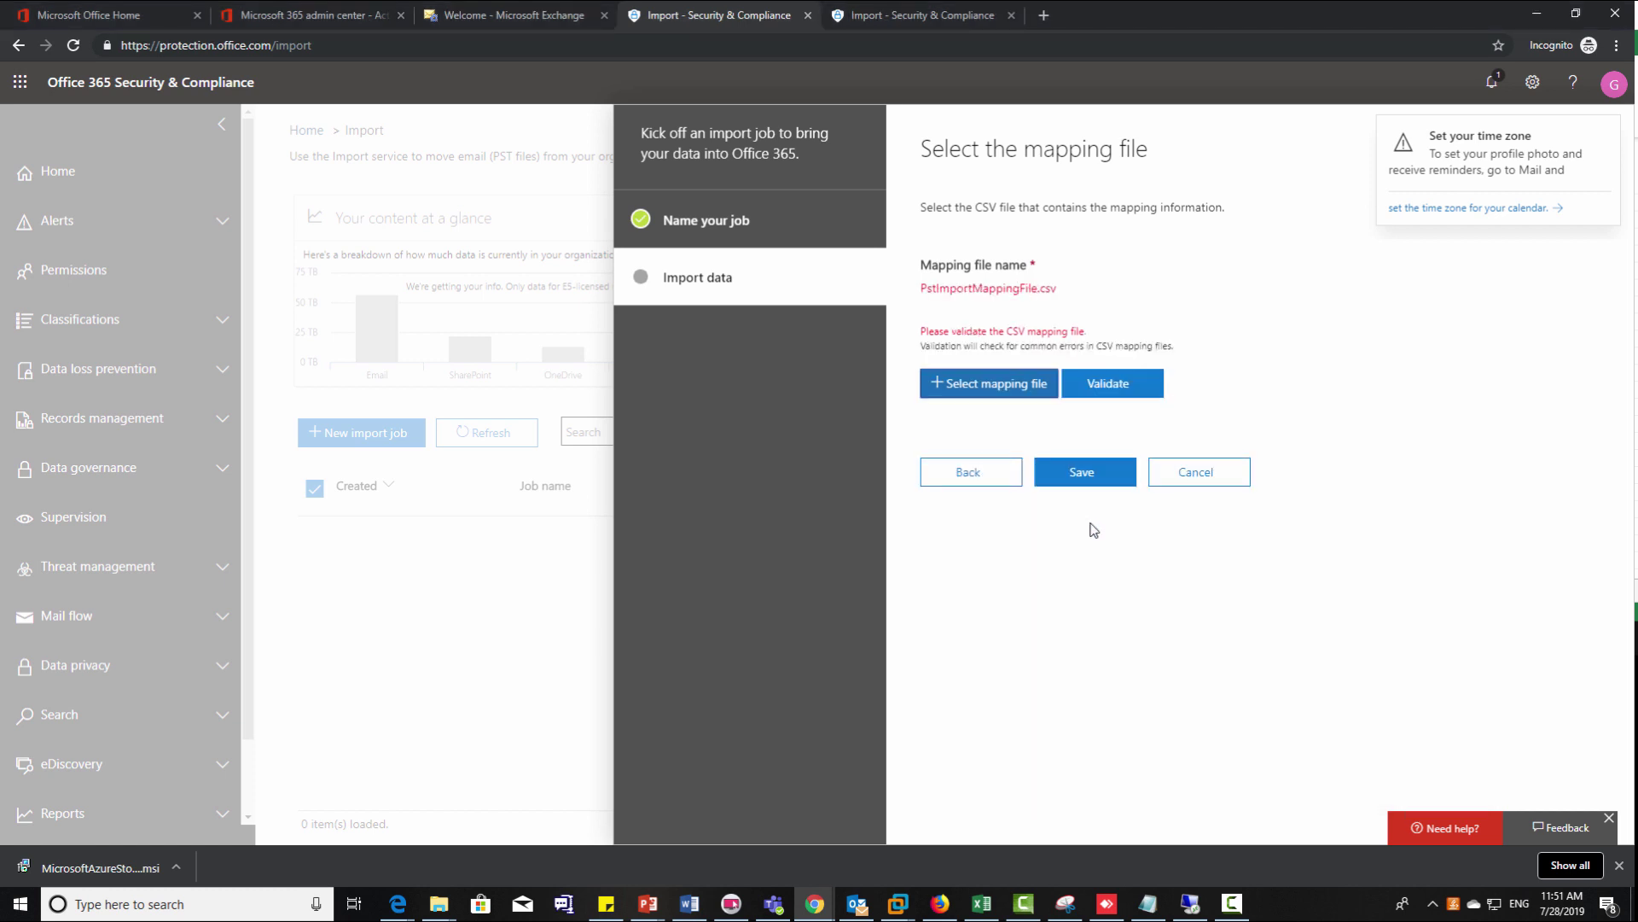
{"action": "left_click", "coordinate": [1098, 393]}
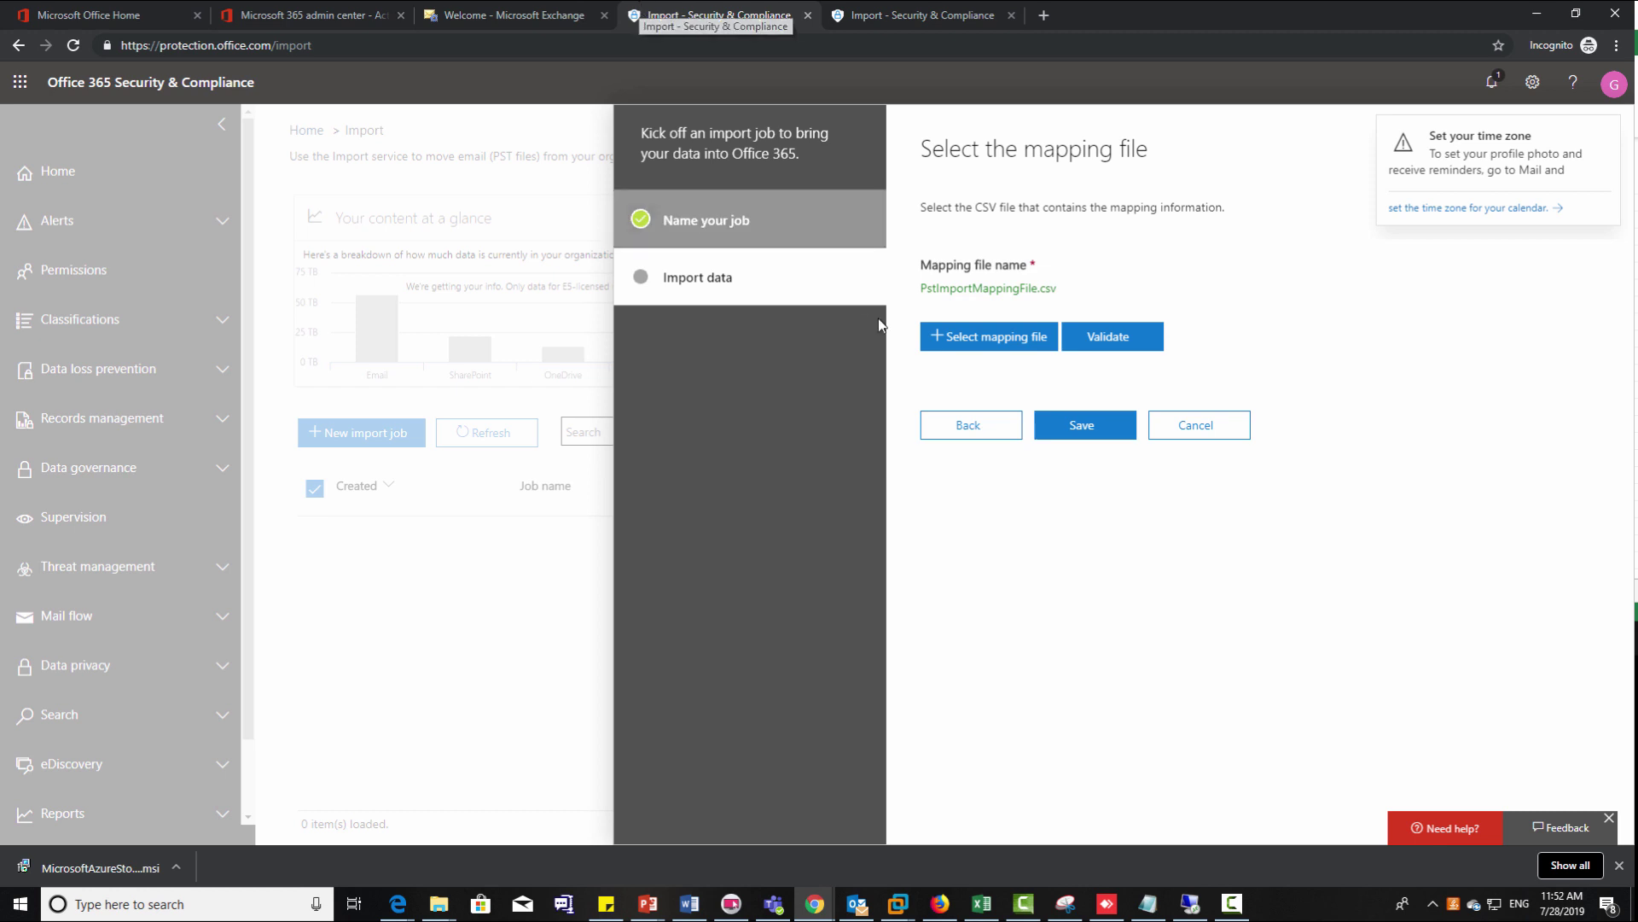
Save the pstupload import job with its mapping file and refresh the list of import jobs.
{"action": "left_click", "coordinate": [1098, 431]}
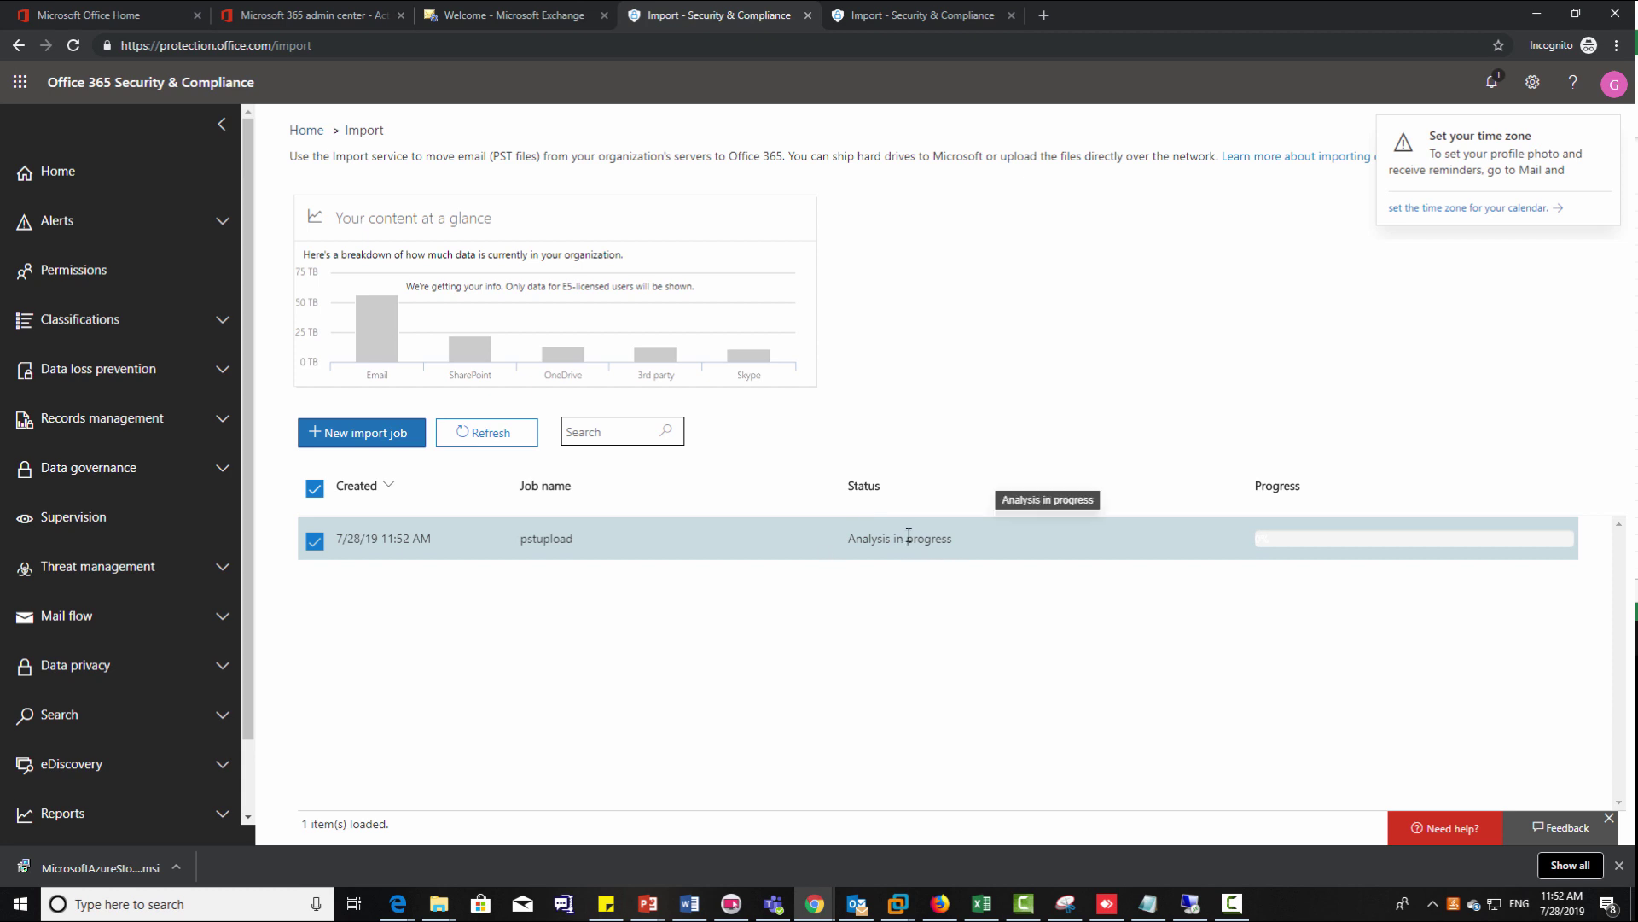
{"action": "left_click", "coordinate": [499, 433]}
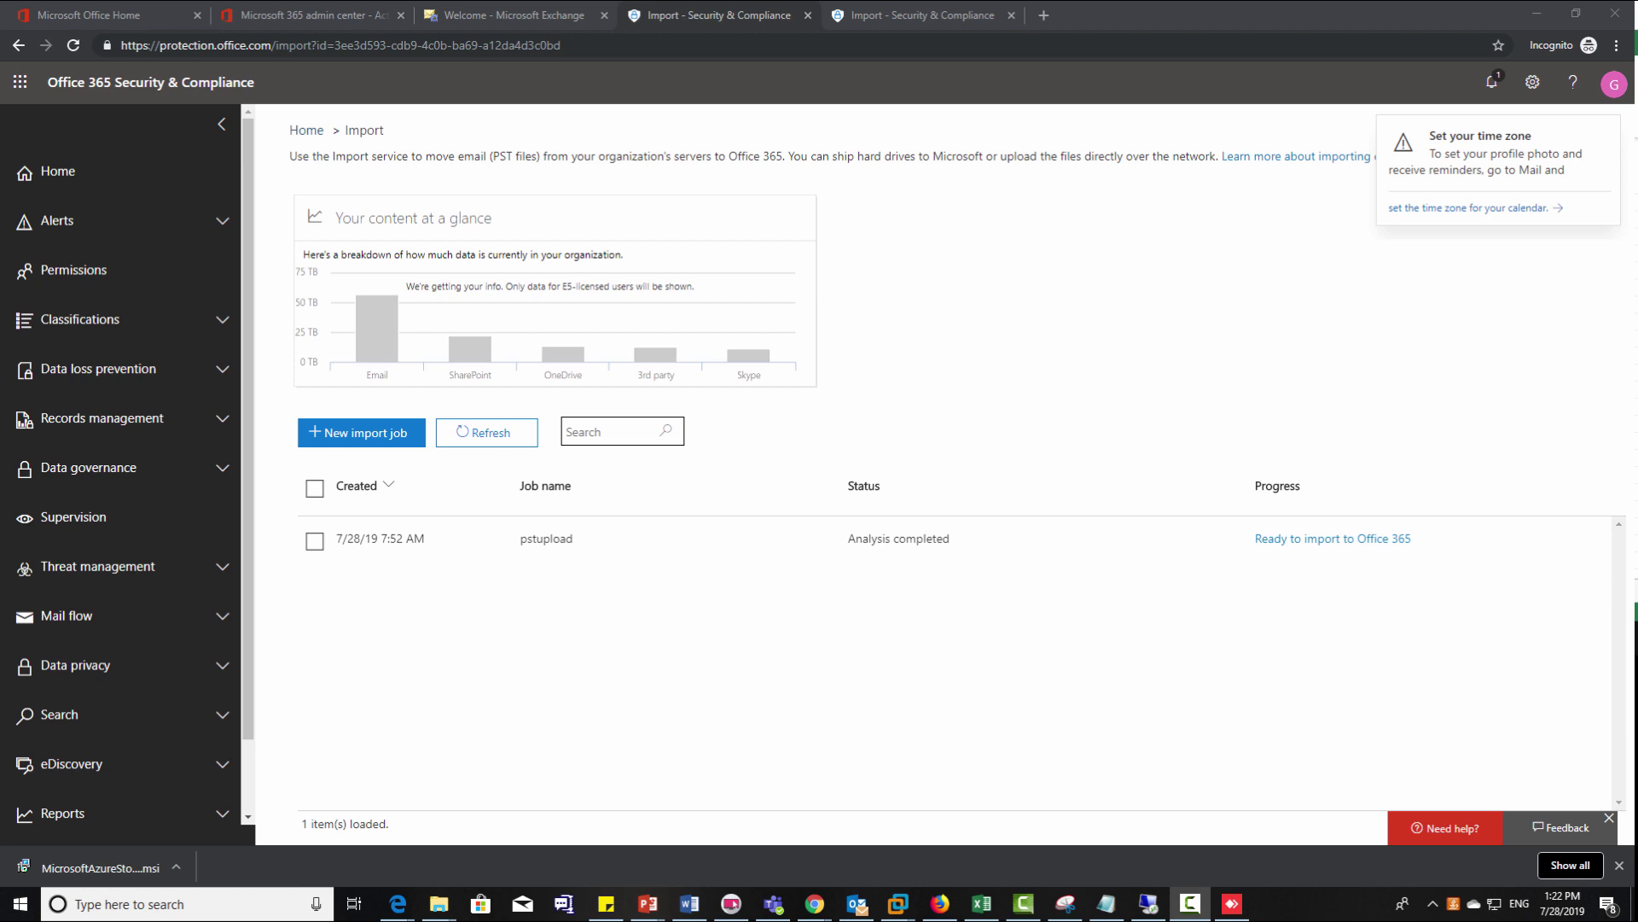
Start importing the analysed pstupload job to Office 365 without filtering, importing everything, and close the job details.
{"action": "left_click", "coordinate": [1359, 539]}
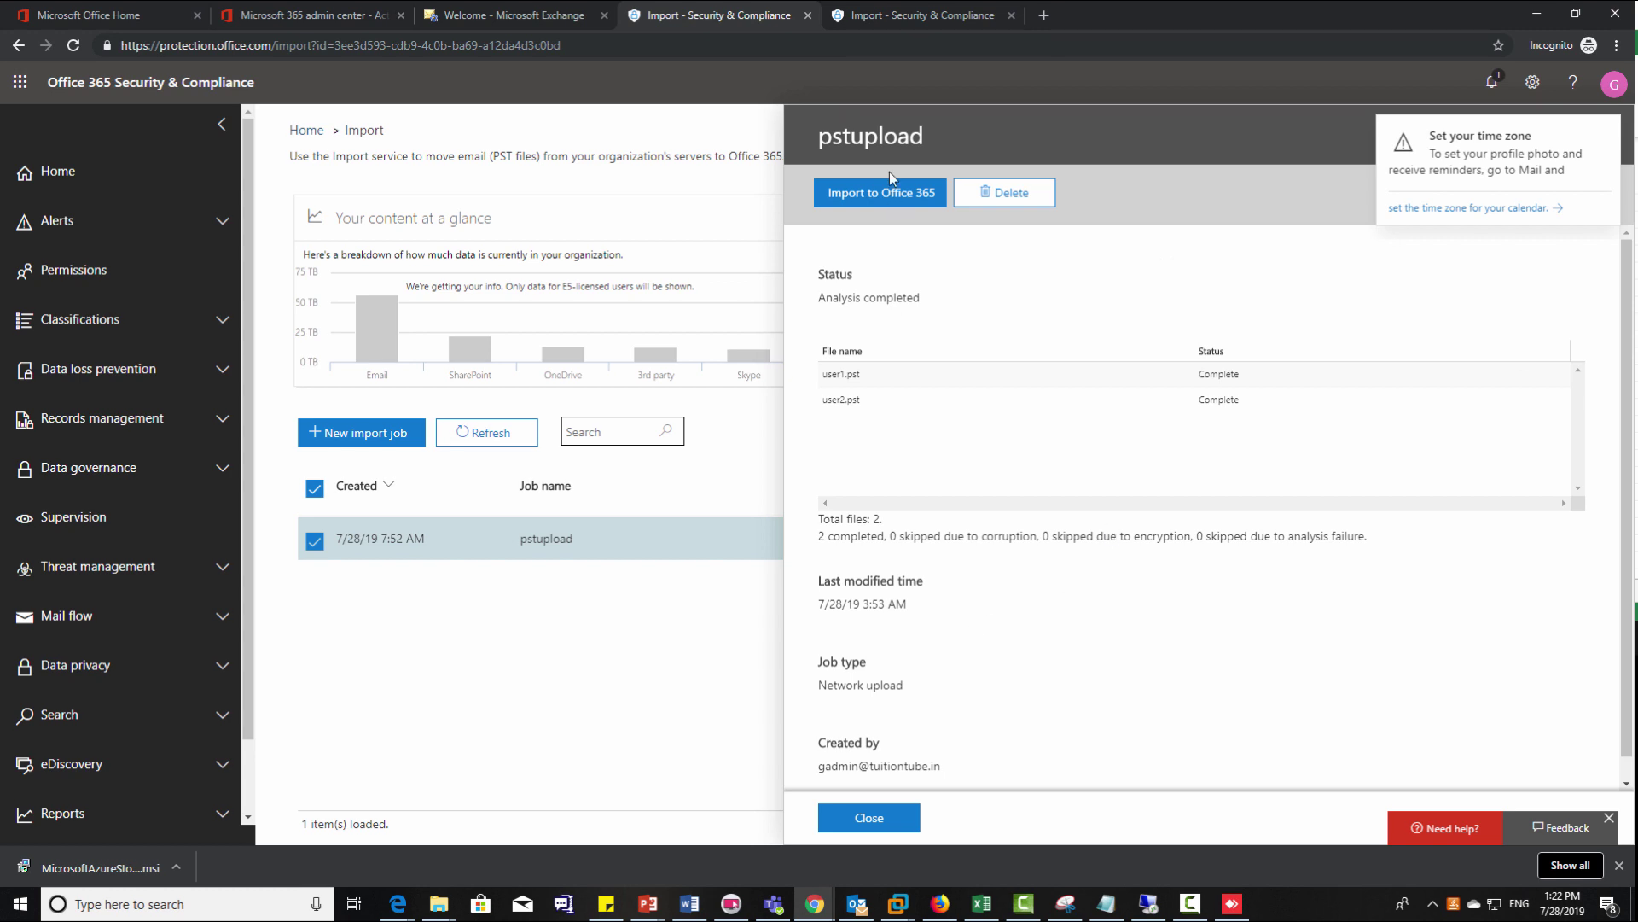
{"action": "left_click", "coordinate": [876, 189]}
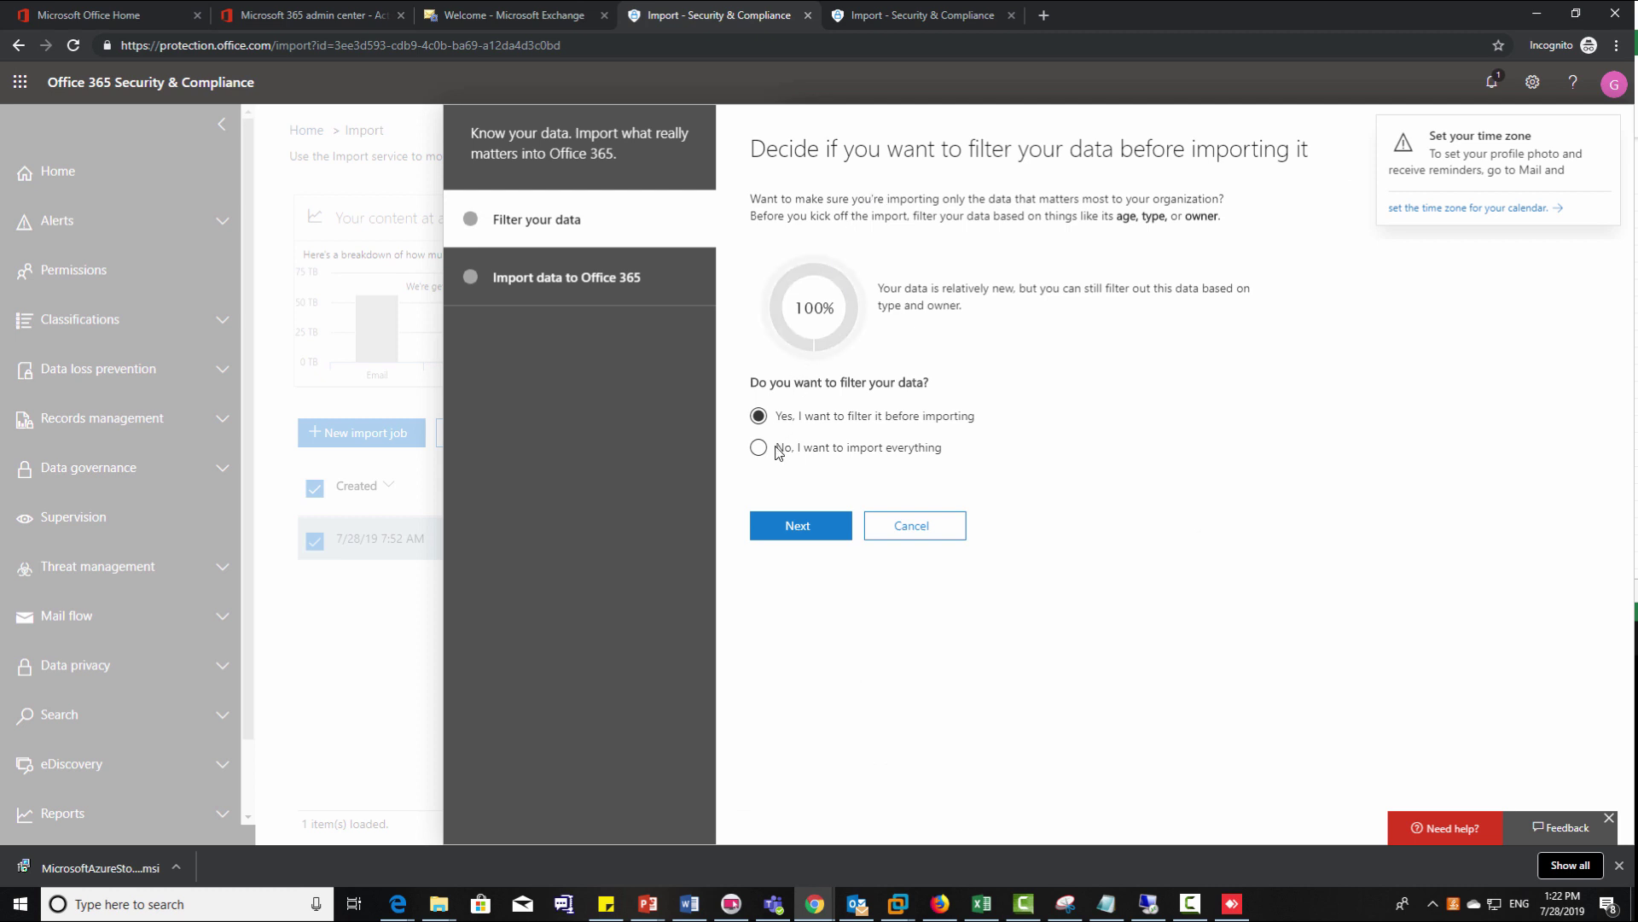
{"action": "left_click", "coordinate": [778, 451]}
{"action": "left_click", "coordinate": [779, 522]}
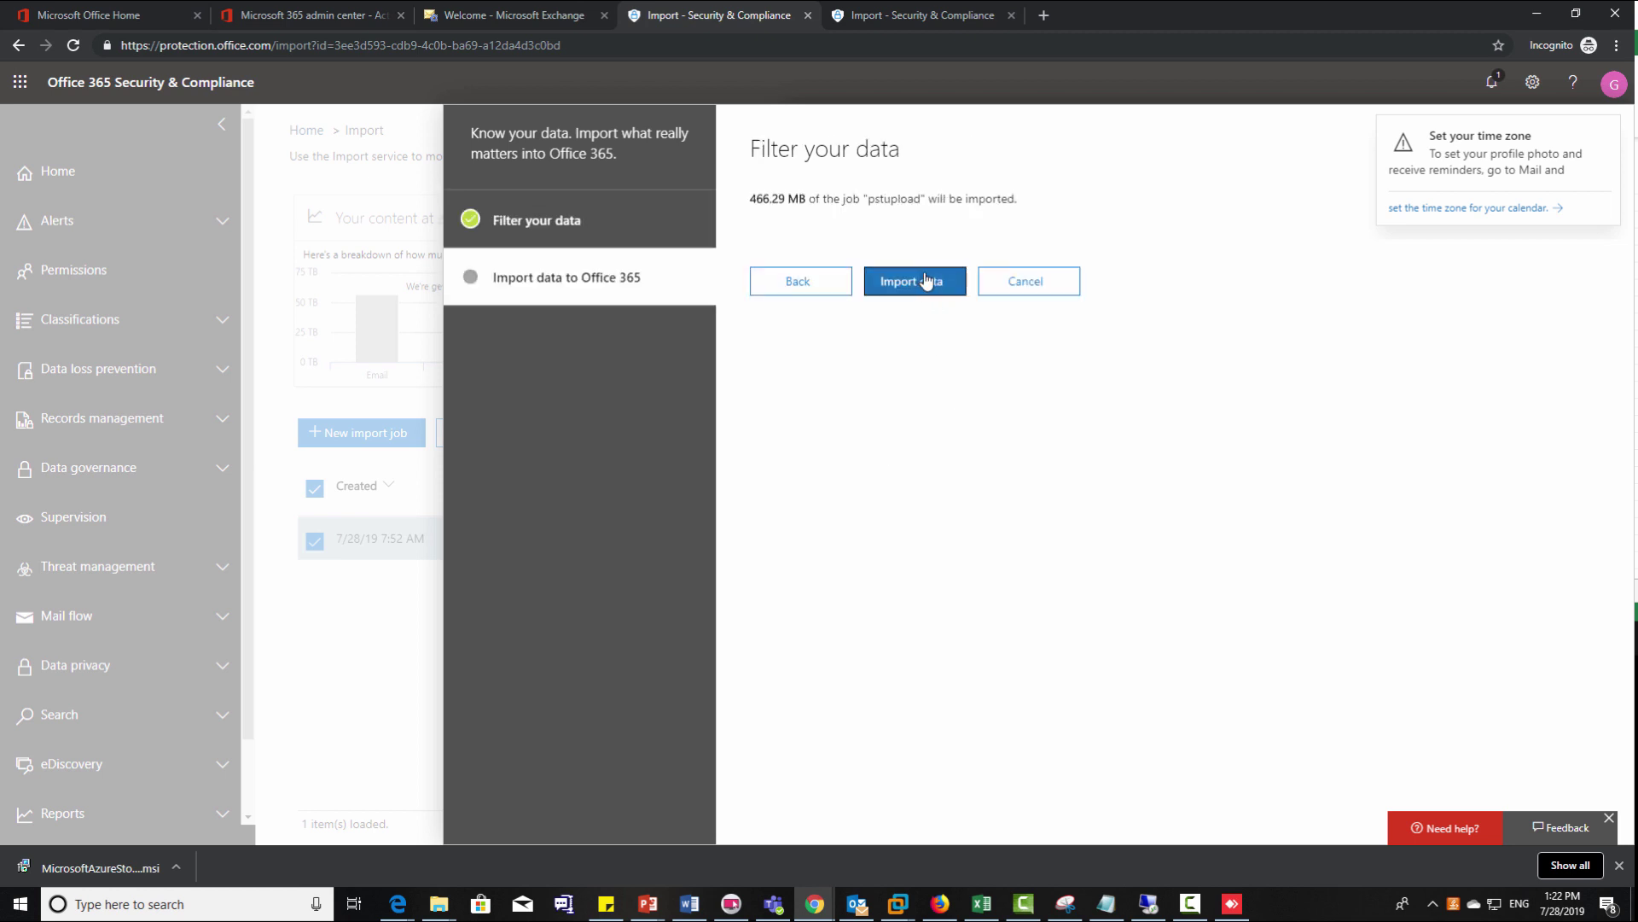
{"action": "left_click", "coordinate": [922, 280]}
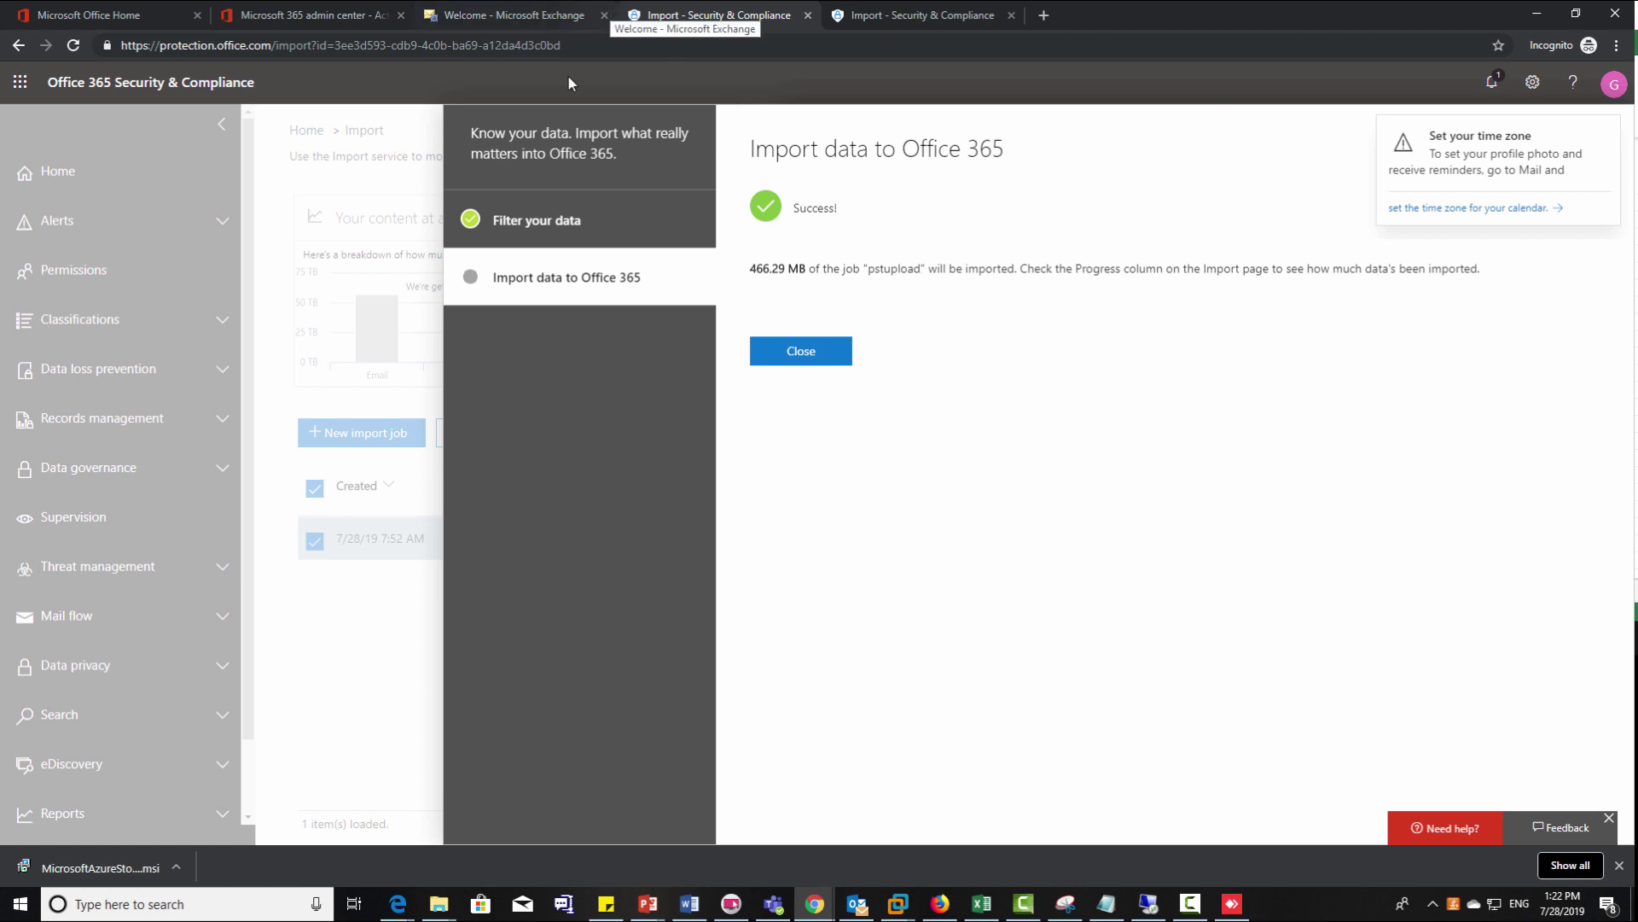
{"action": "left_click", "coordinate": [825, 357]}
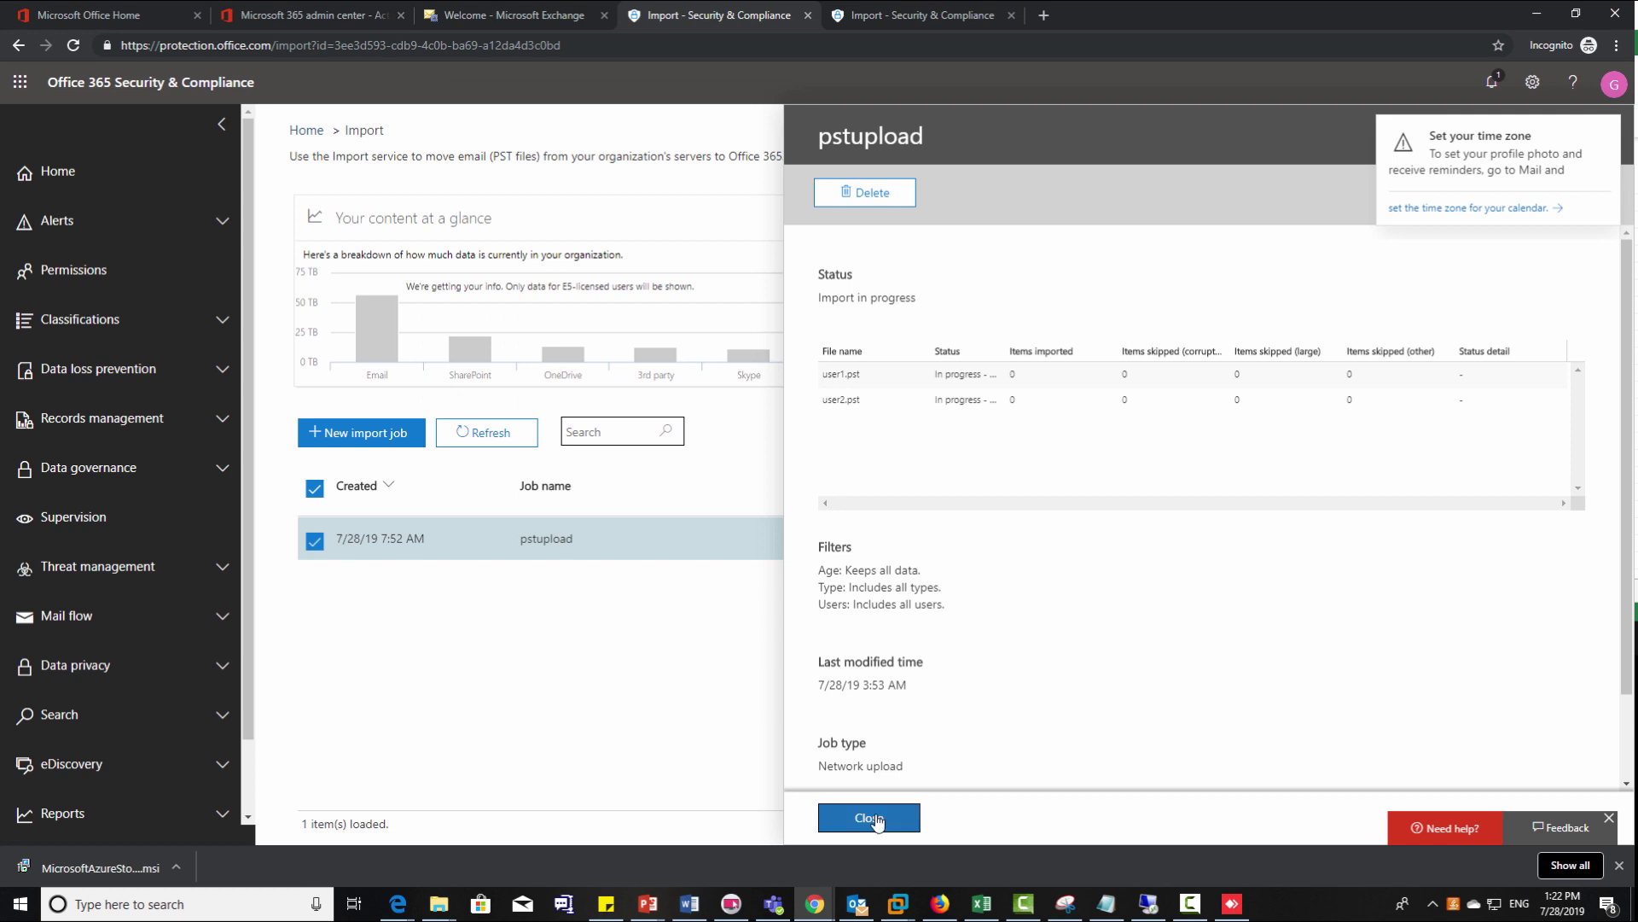
{"action": "left_click", "coordinate": [877, 820]}
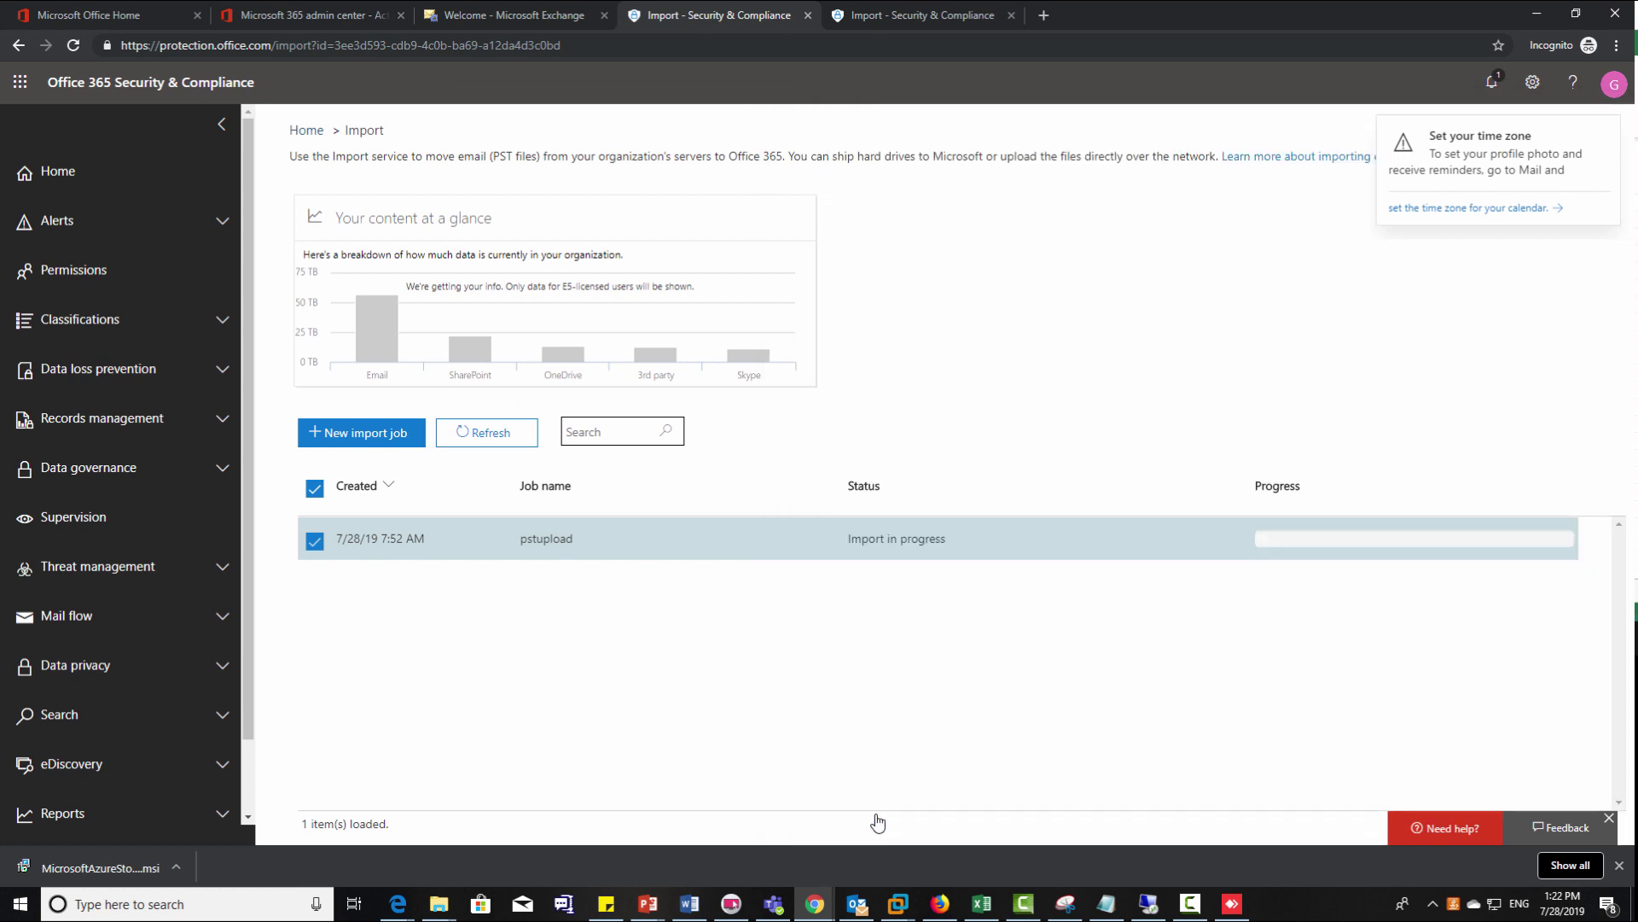
Refresh the import job list and check the status and progress of the pstupload job.
{"action": "left_click", "coordinate": [480, 435]}
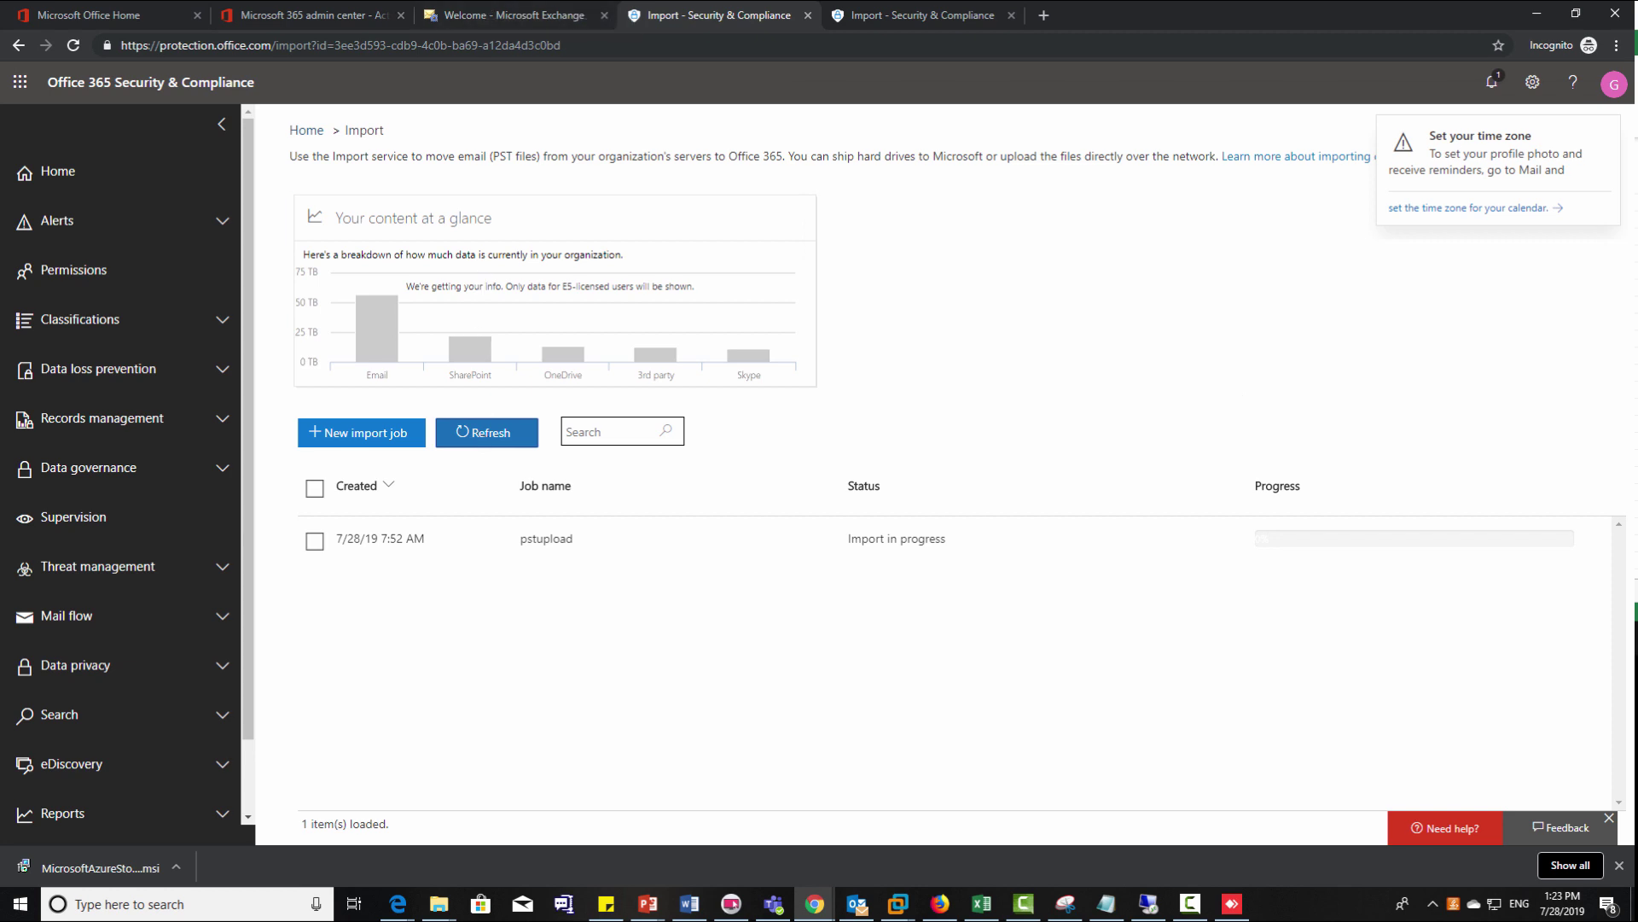
{"action": "key", "text": "F10"}
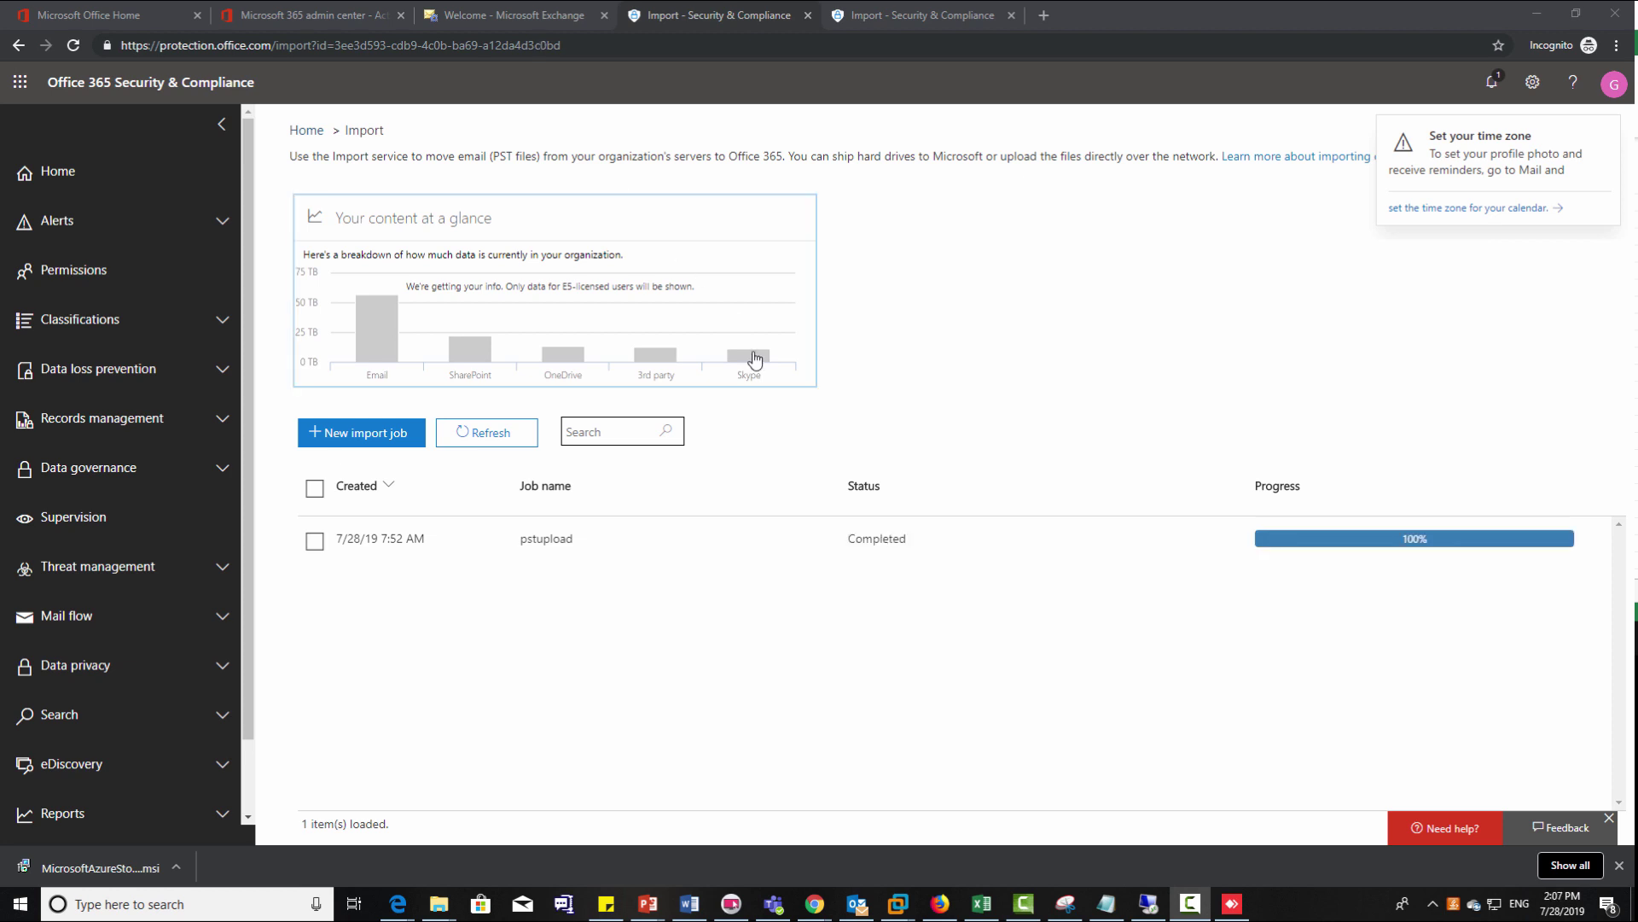
{"action": "left_click", "coordinate": [551, 538]}
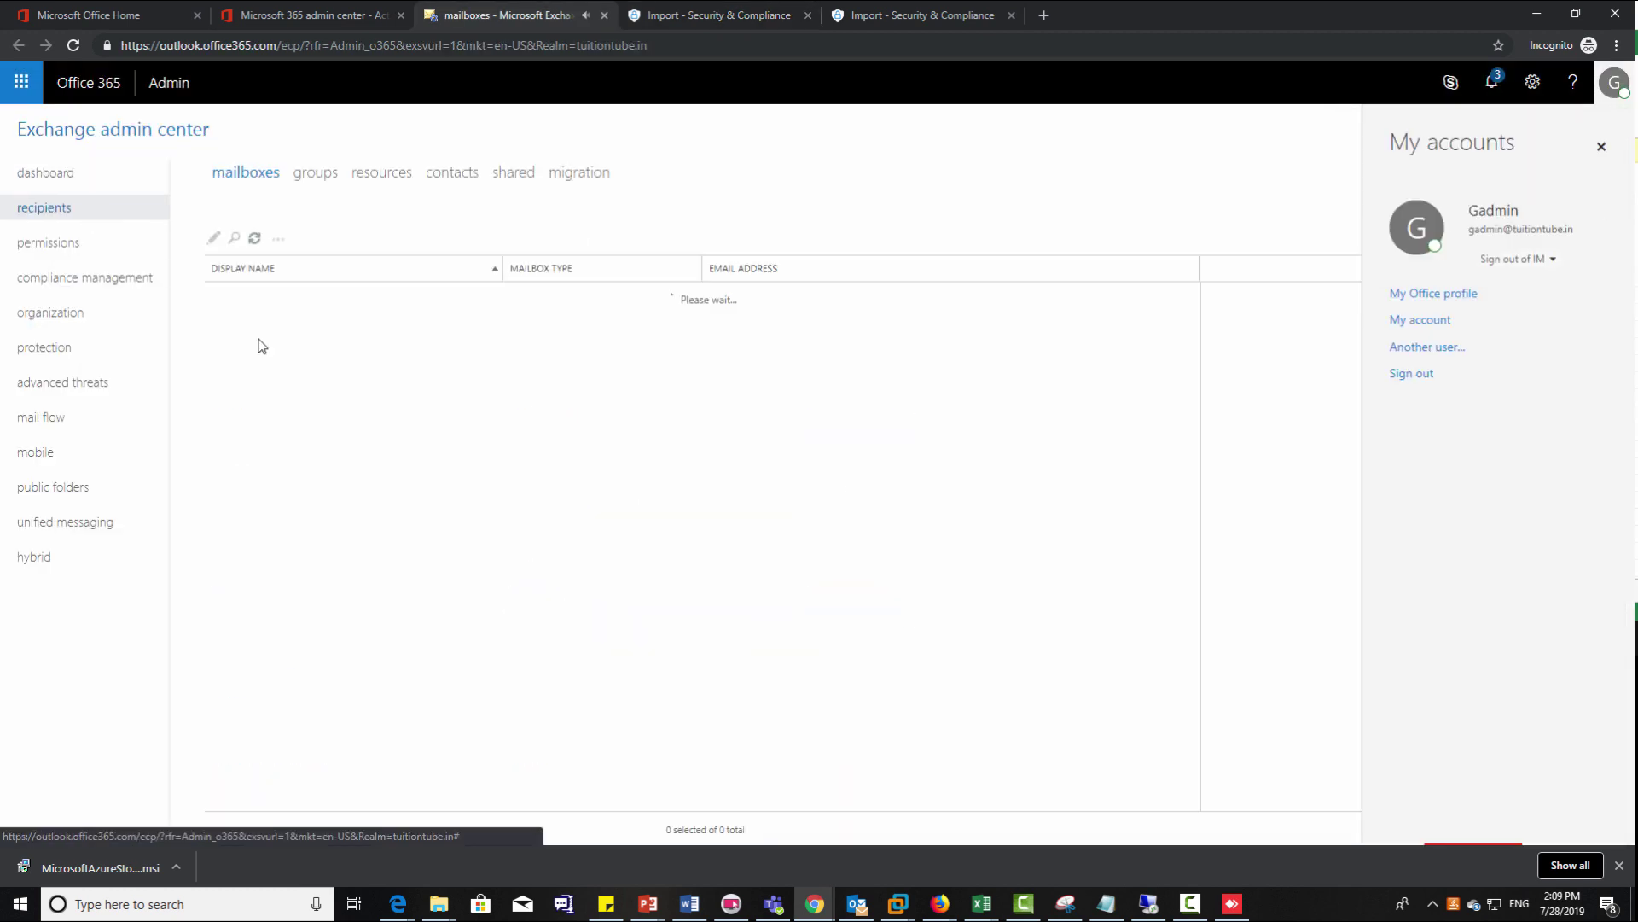
In the Exchange admin center mailbox list, check the hr mailbox's usage and cancel out of its properties.
{"action": "left_click", "coordinate": [337, 358]}
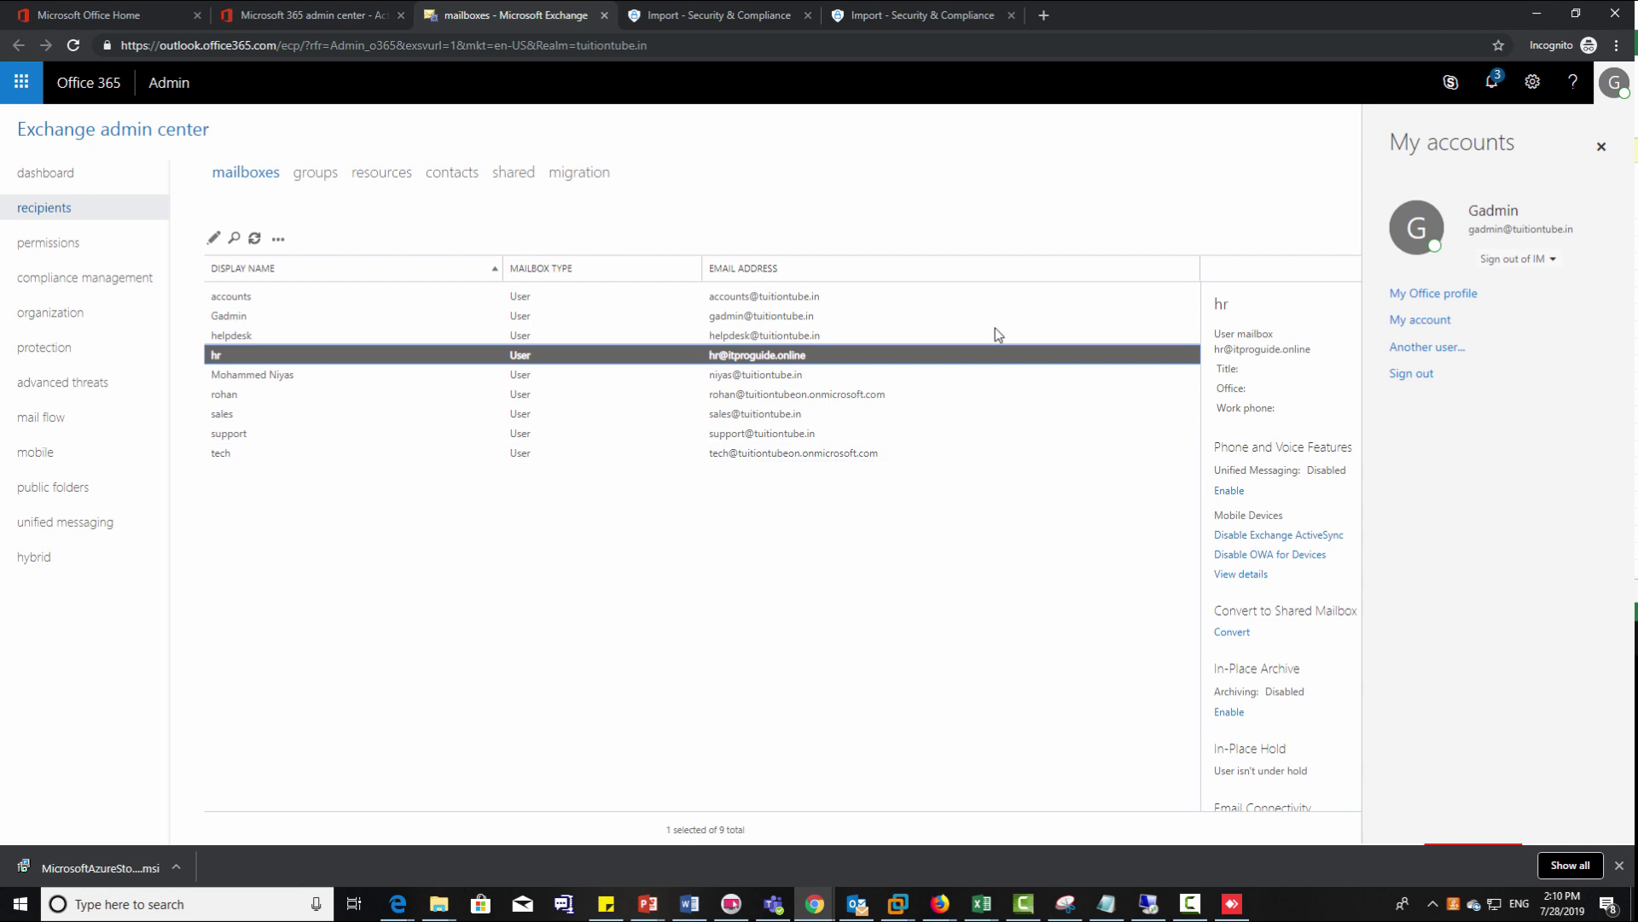
{"action": "left_click", "coordinate": [213, 240]}
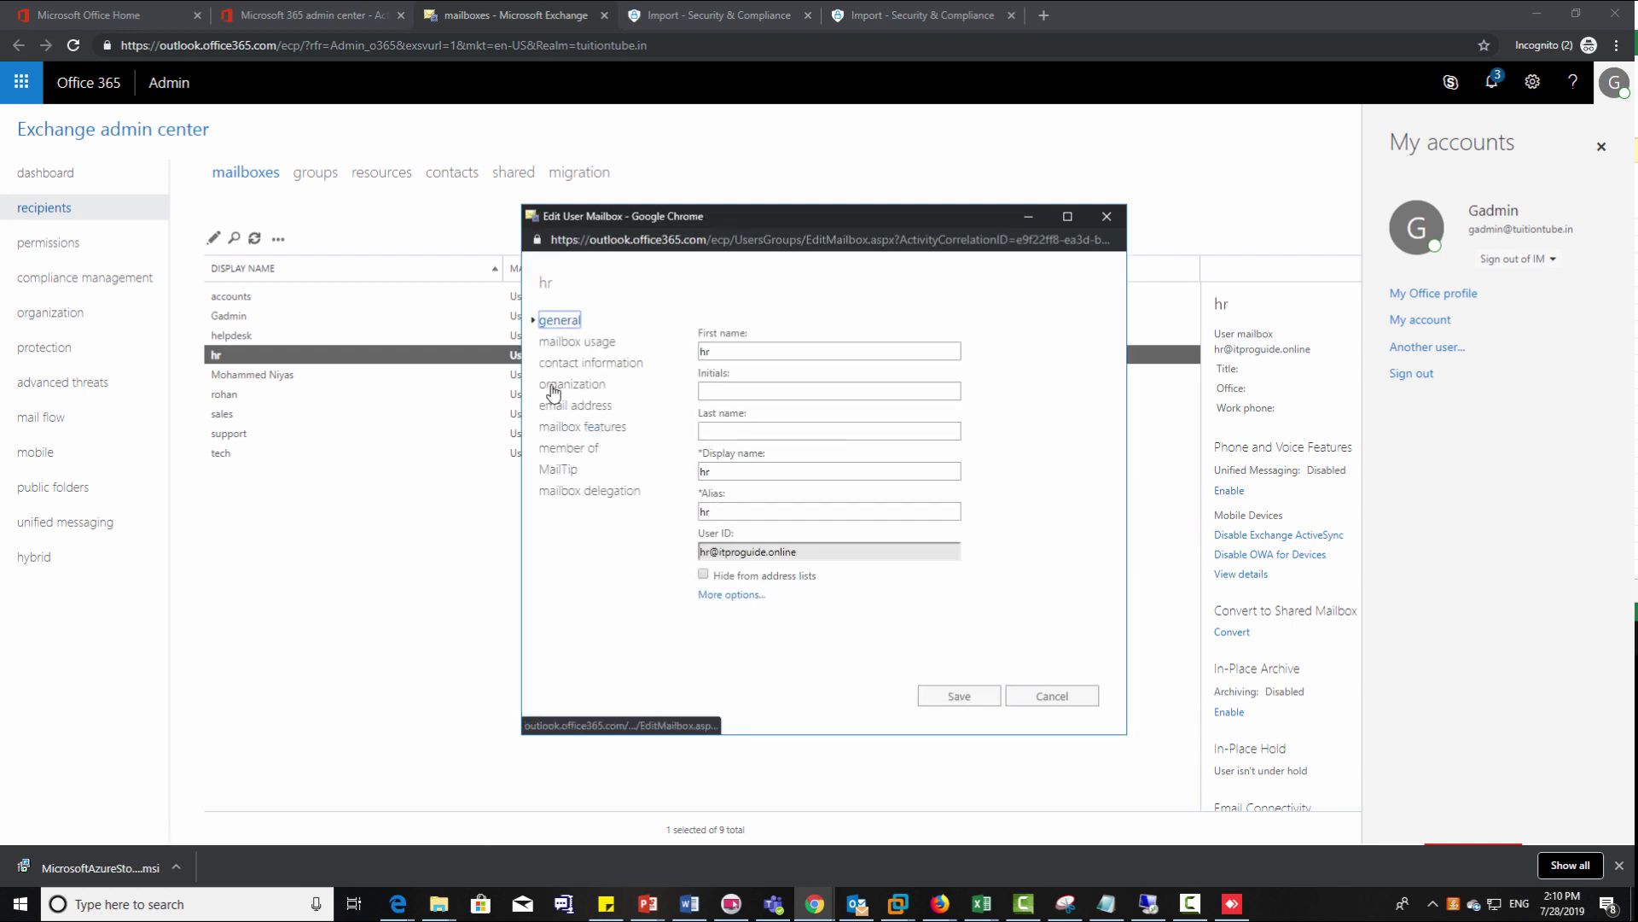
{"action": "left_click", "coordinate": [560, 343]}
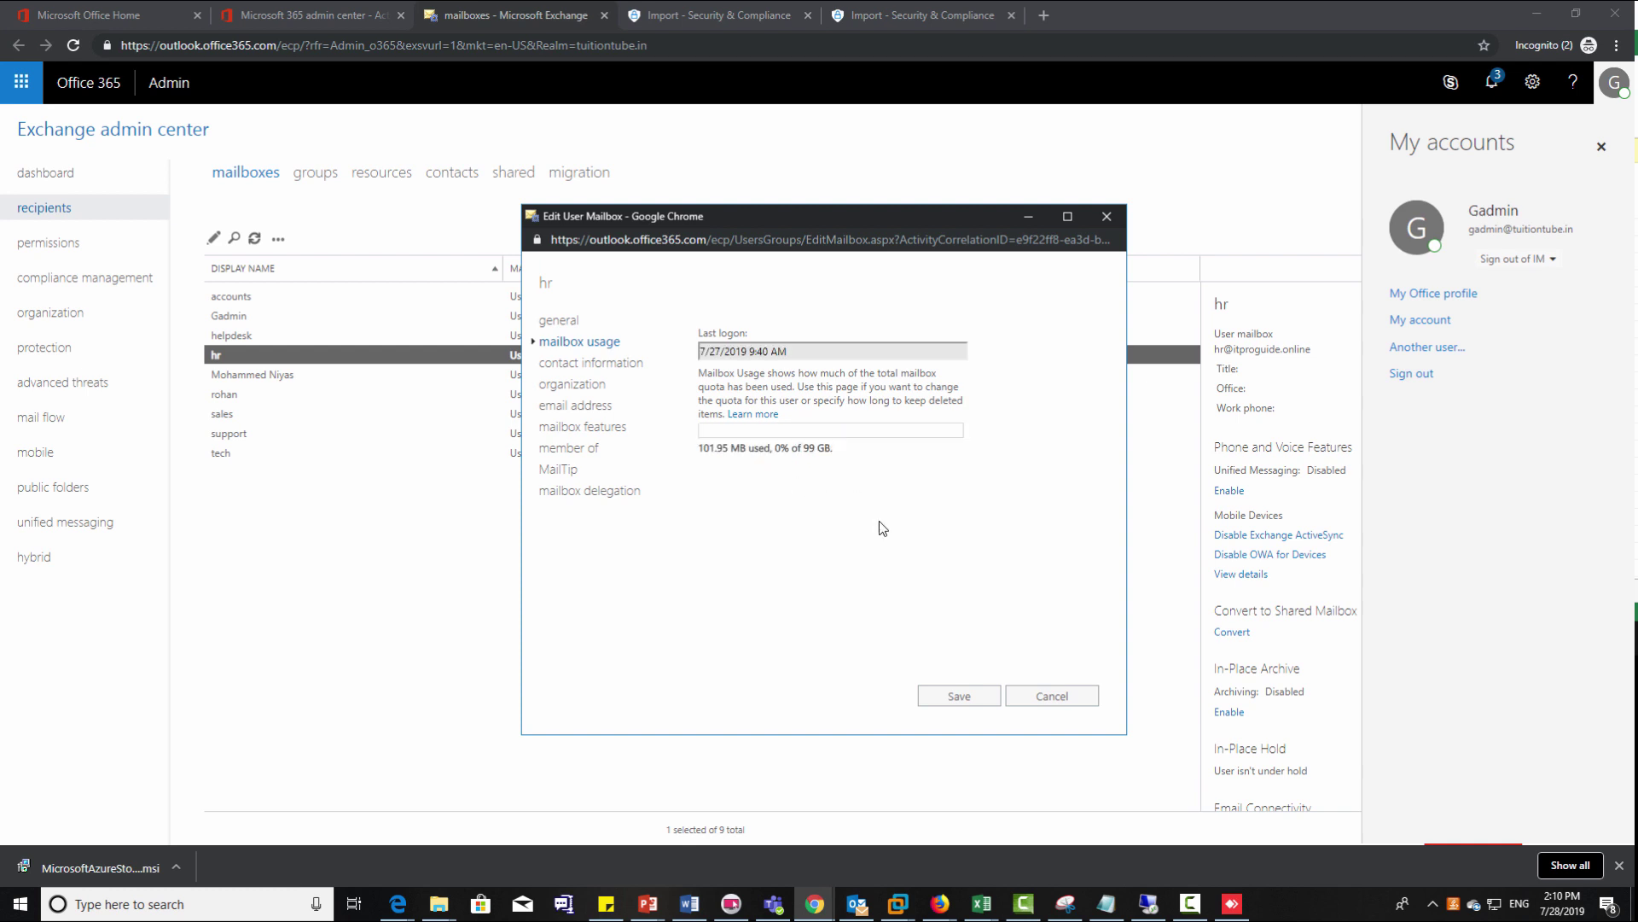
{"action": "left_click", "coordinate": [1080, 696]}
Check the mailbox usage of the accounts mailbox and save its properties without edits.
{"action": "left_click", "coordinate": [282, 299]}
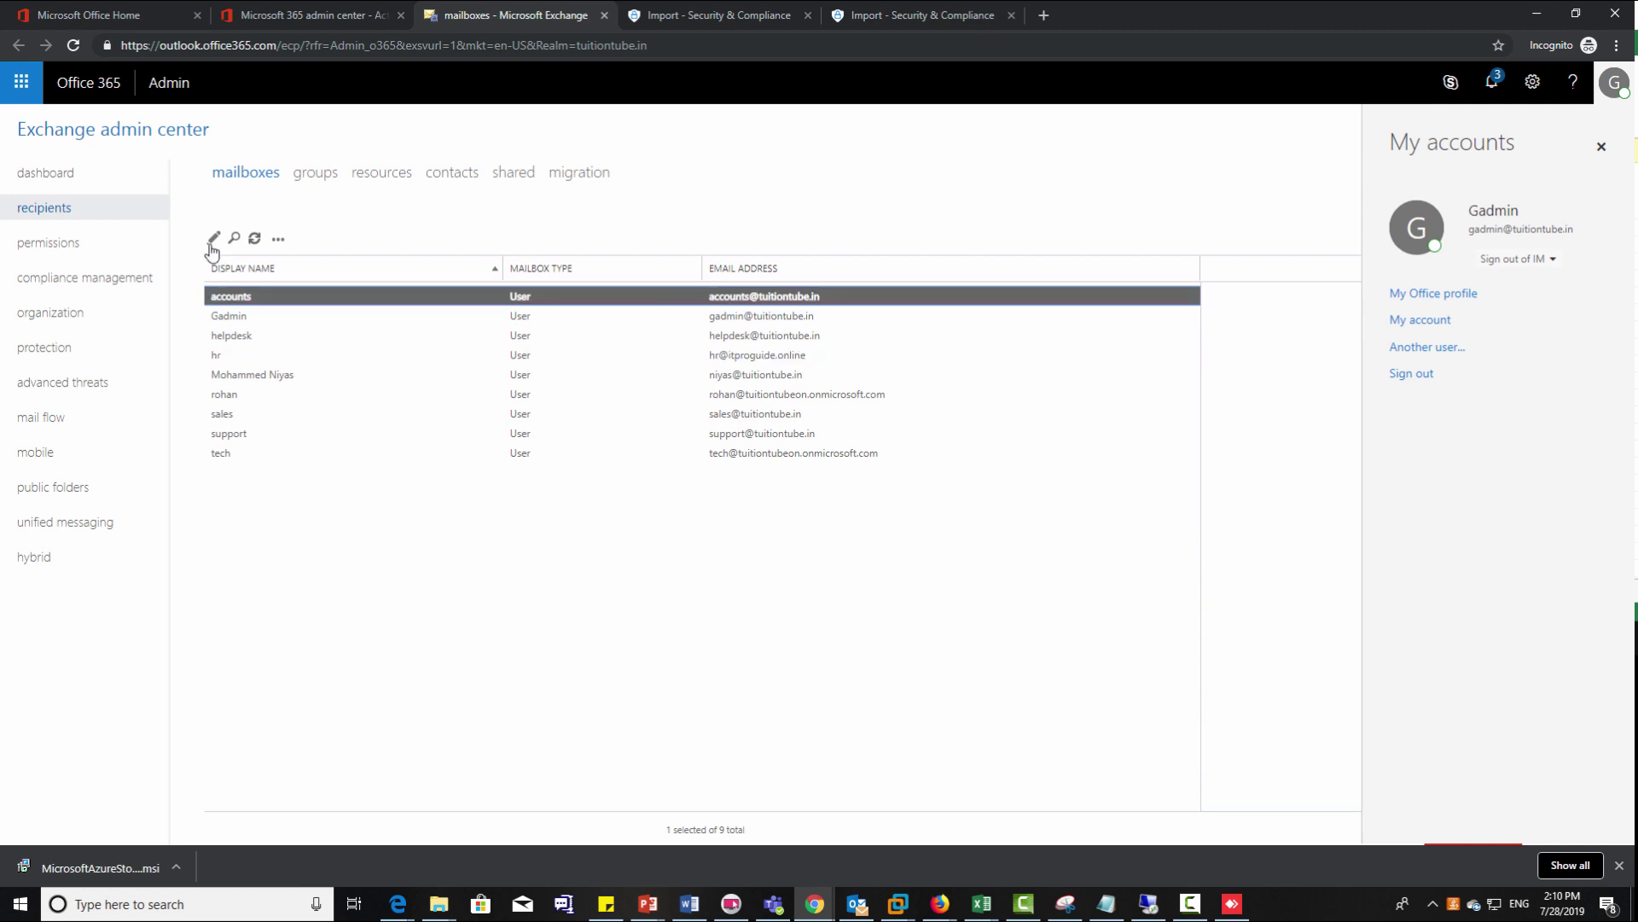
{"action": "left_click", "coordinate": [213, 238]}
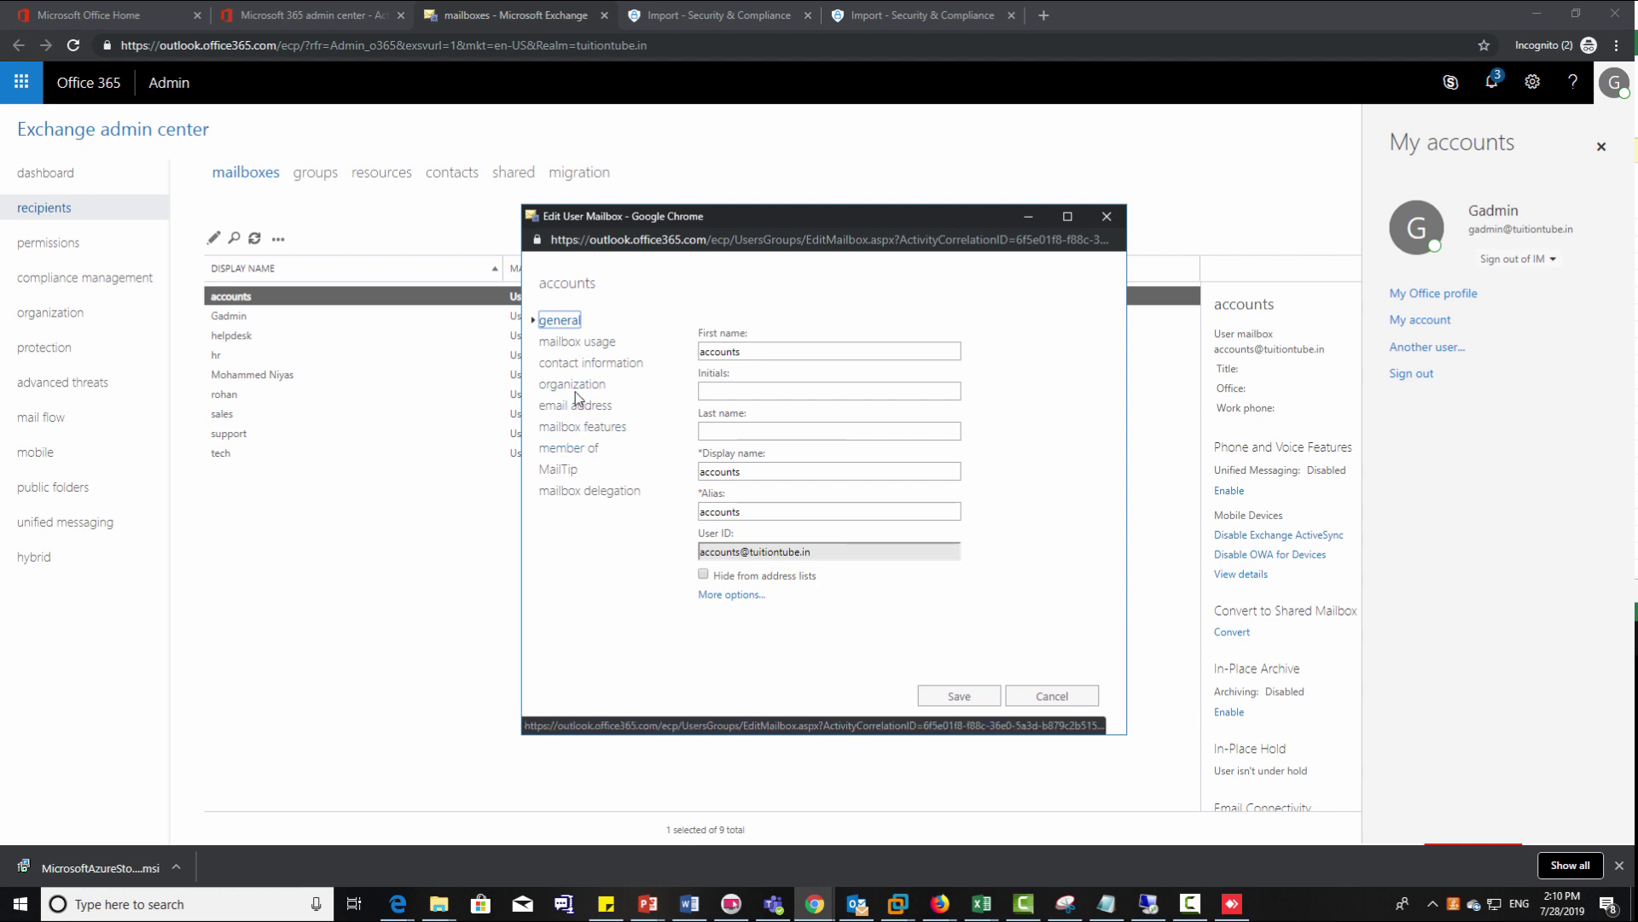
{"action": "left_click", "coordinate": [582, 343]}
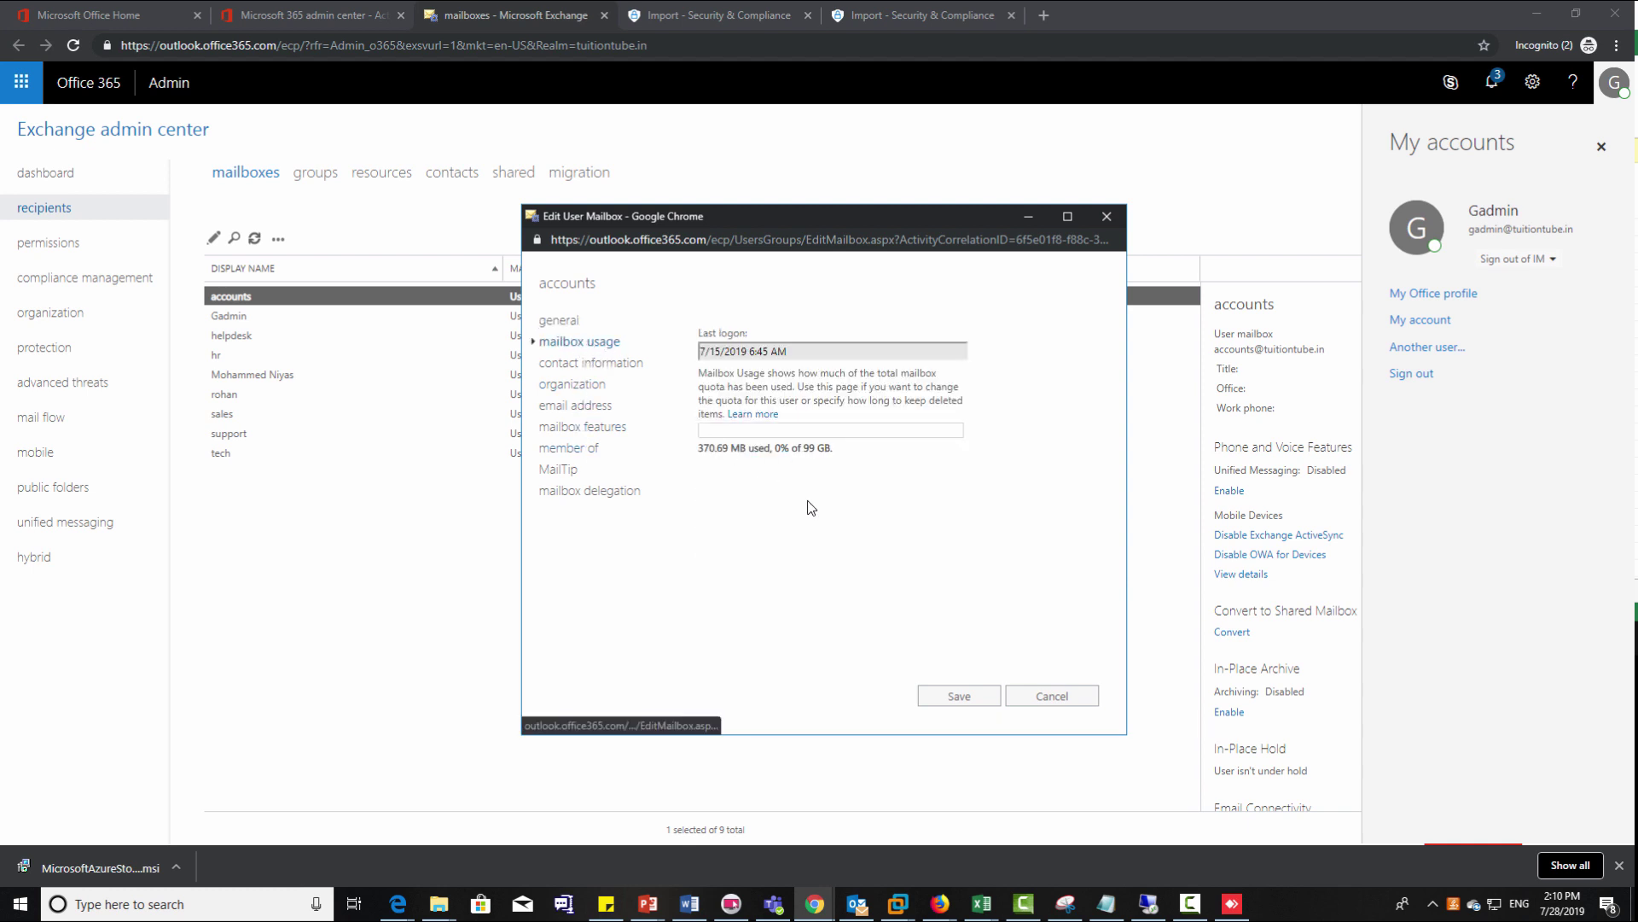
{"action": "left_click", "coordinate": [963, 689]}
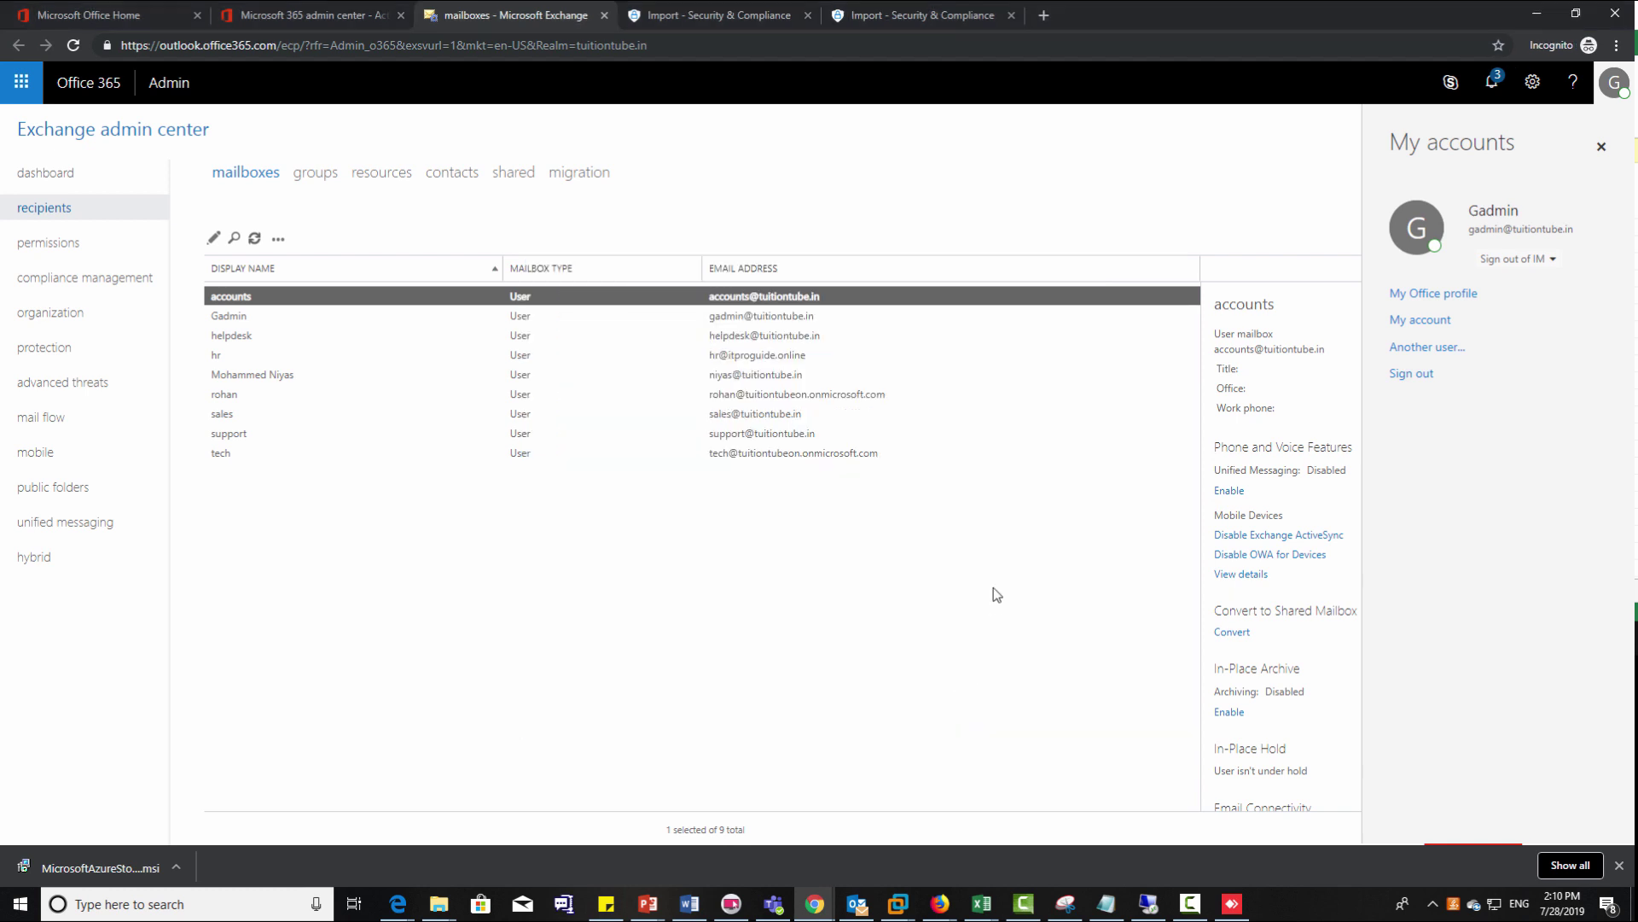